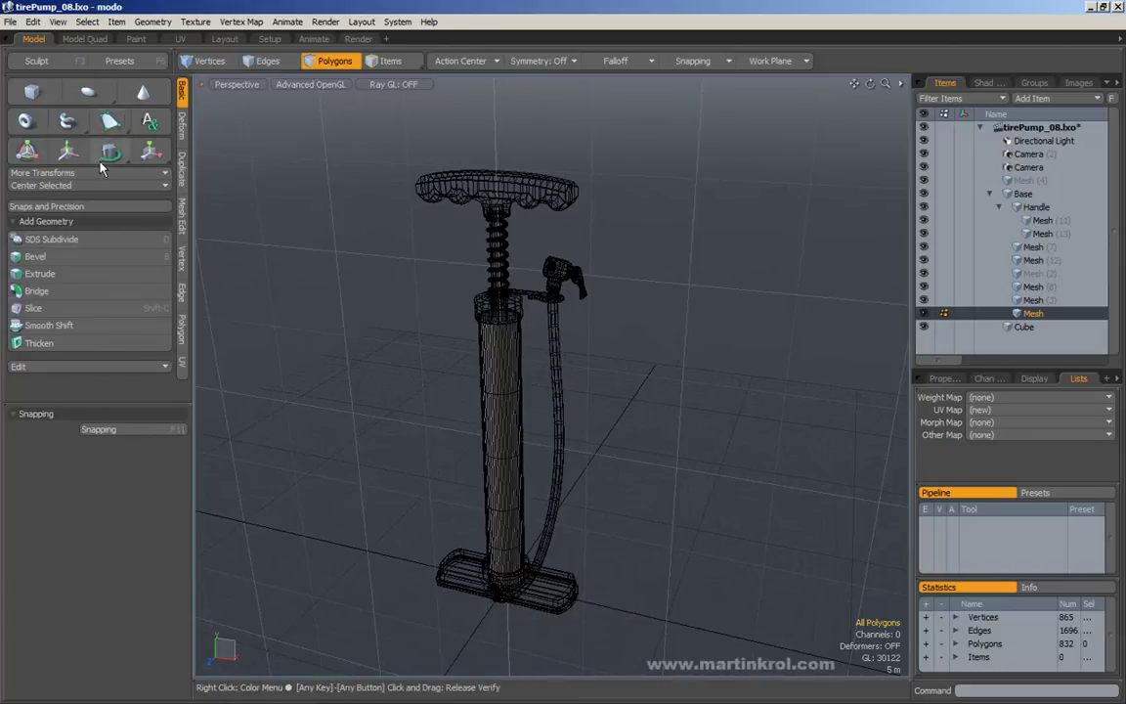
Look through the Geometry commands and the custom pie menus for creation, cleanup and modelling tools.
click(166, 22)
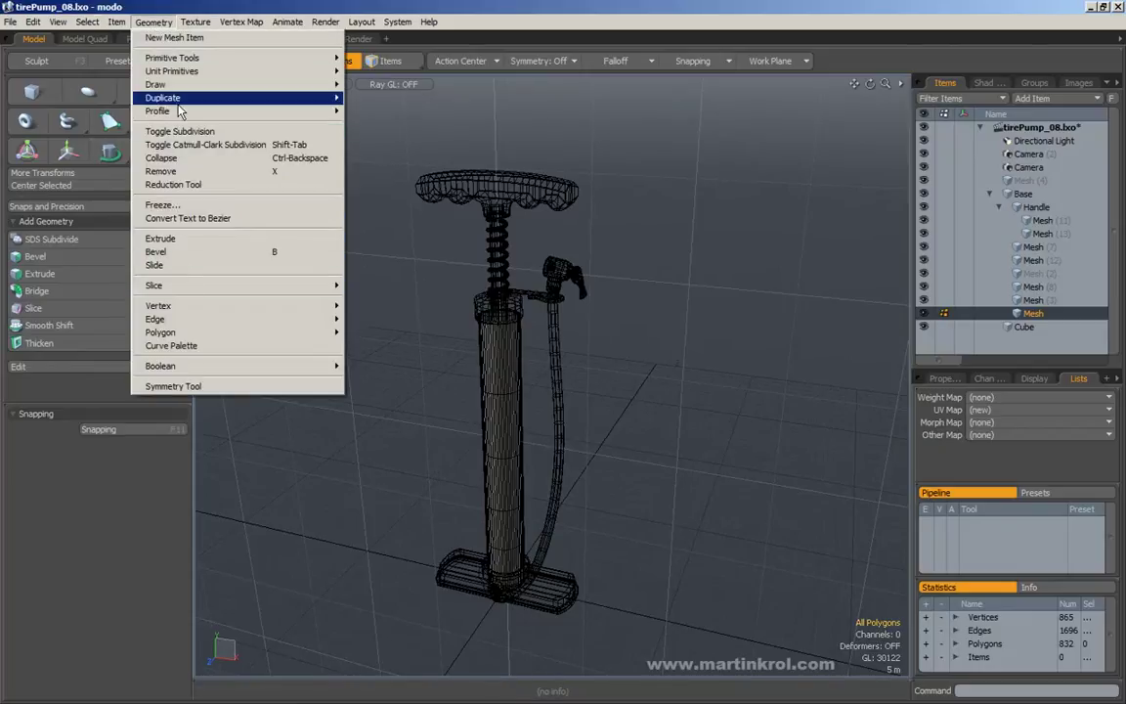
click(413, 152)
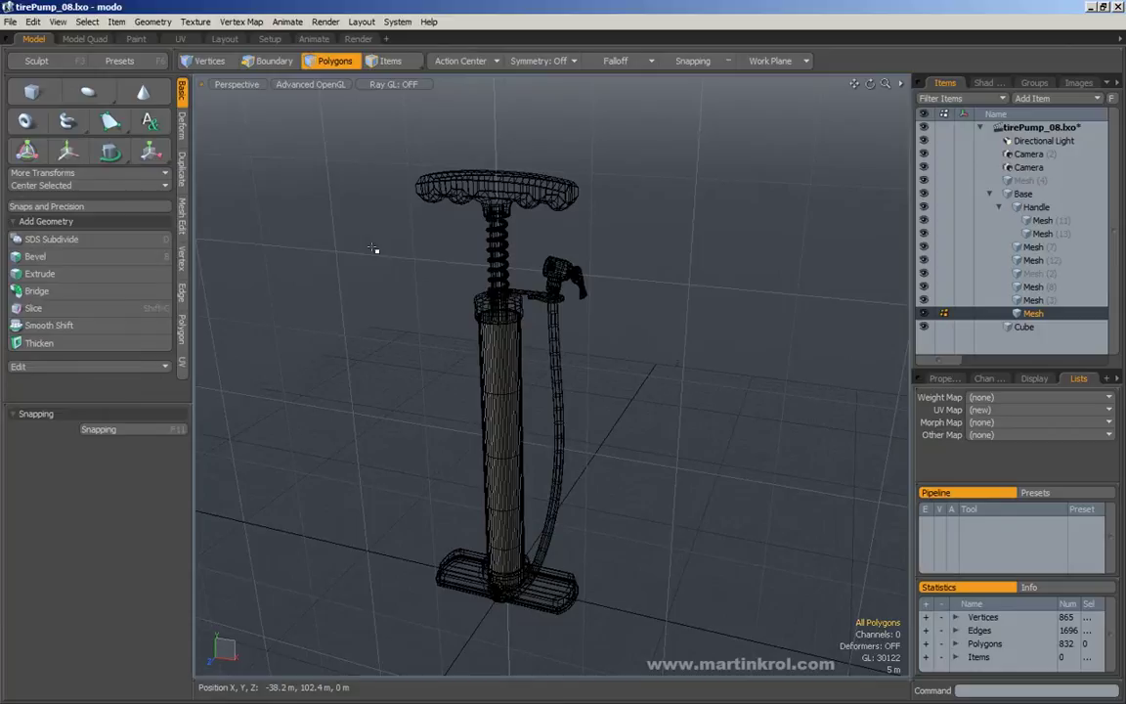
key(ctrl+1)
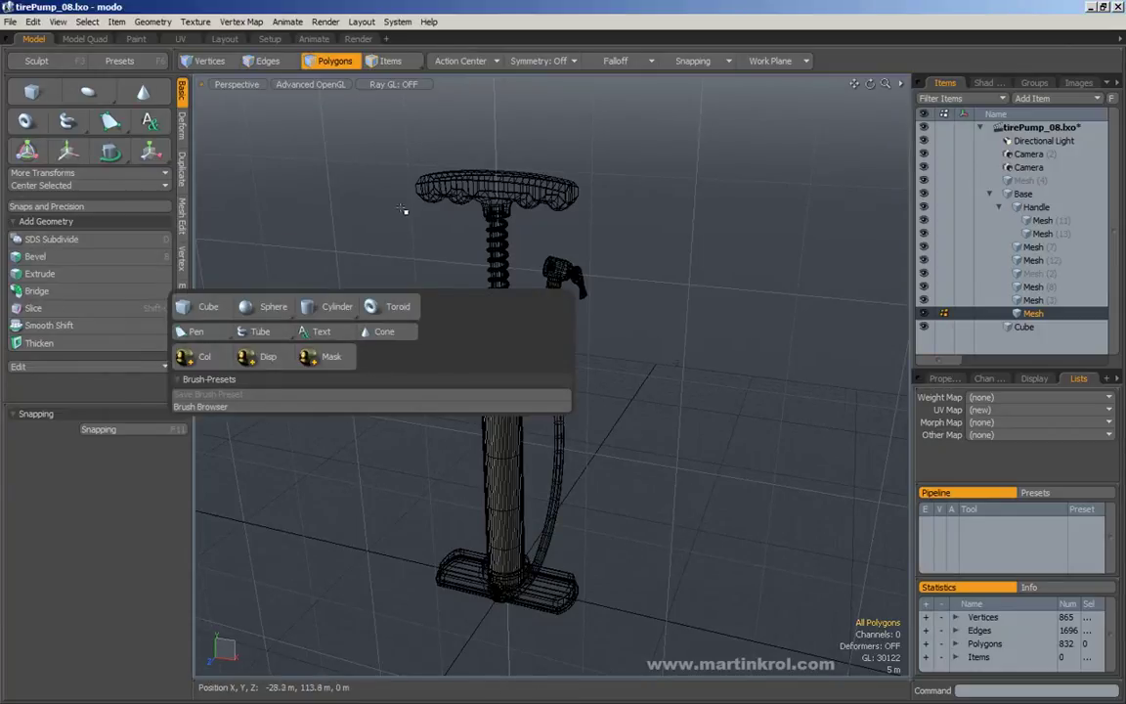
key(ctrl+2)
key(ctrl+2)
mouse_move(370, 228)
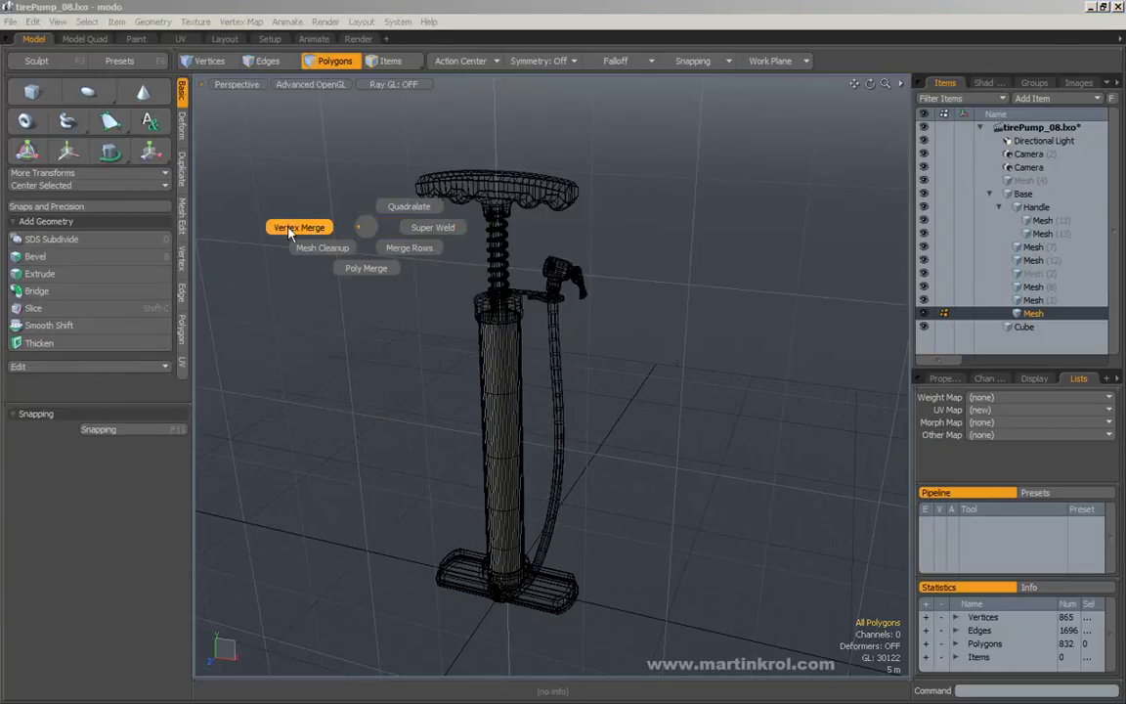
key(ctrl+3)
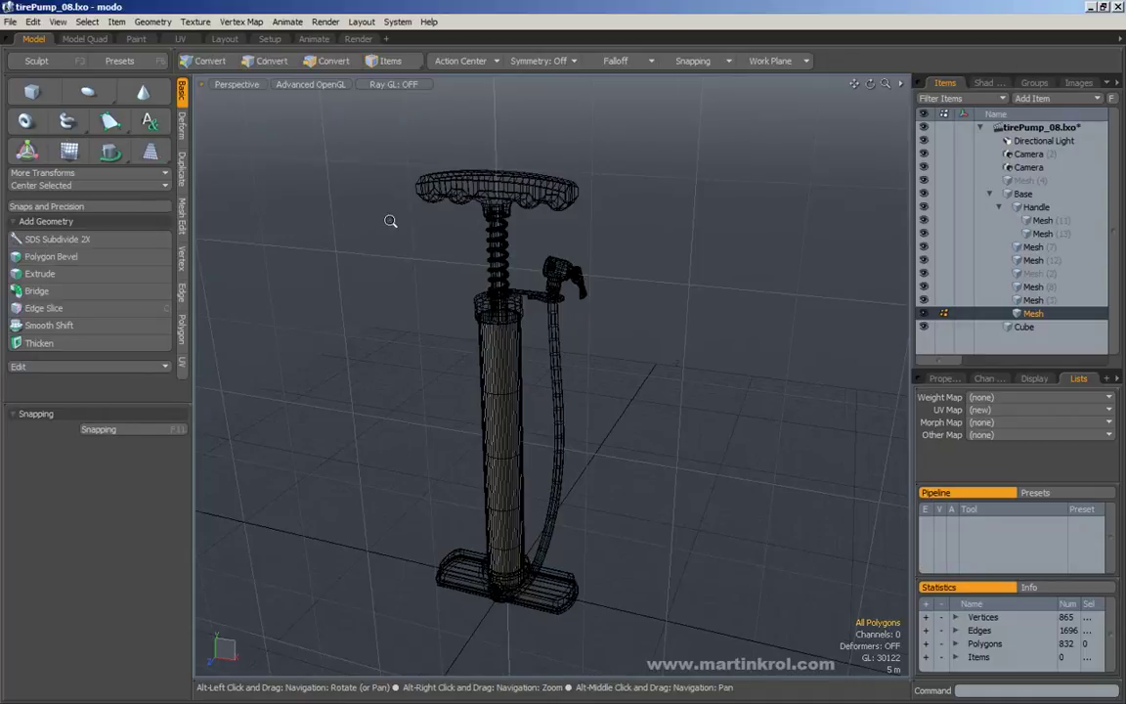
alt+drag(389, 221, 407, 233)
key(ctrl+space)
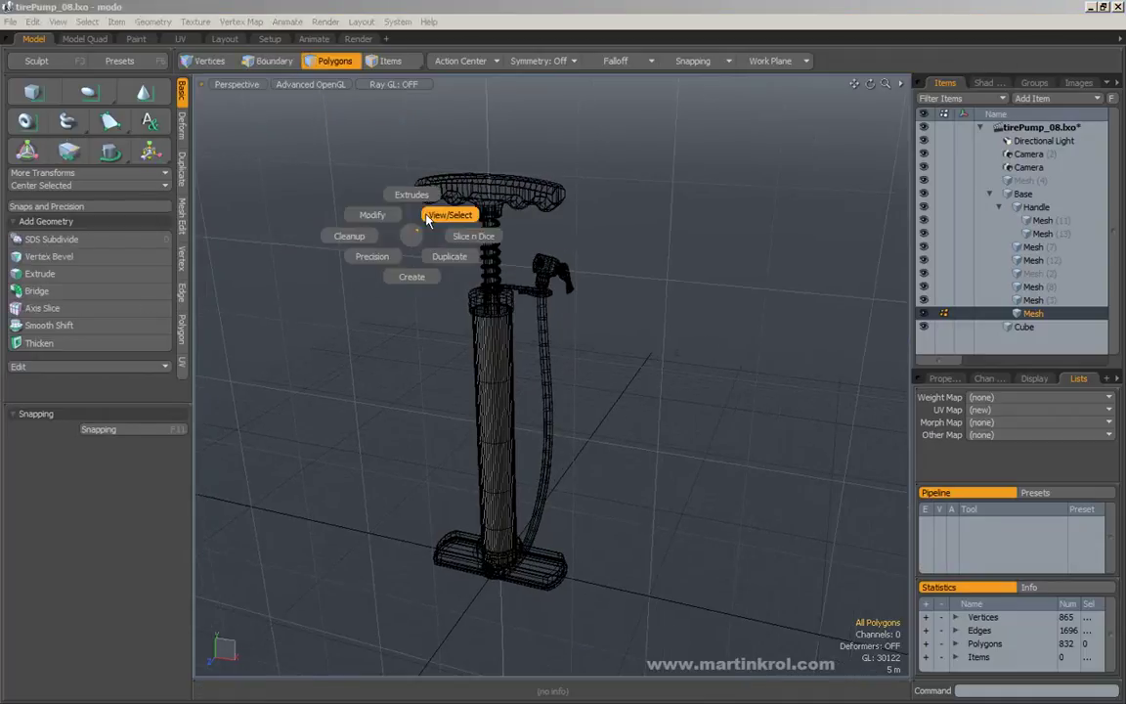
key(Escape)
alt+drag(393, 185, 362, 193)
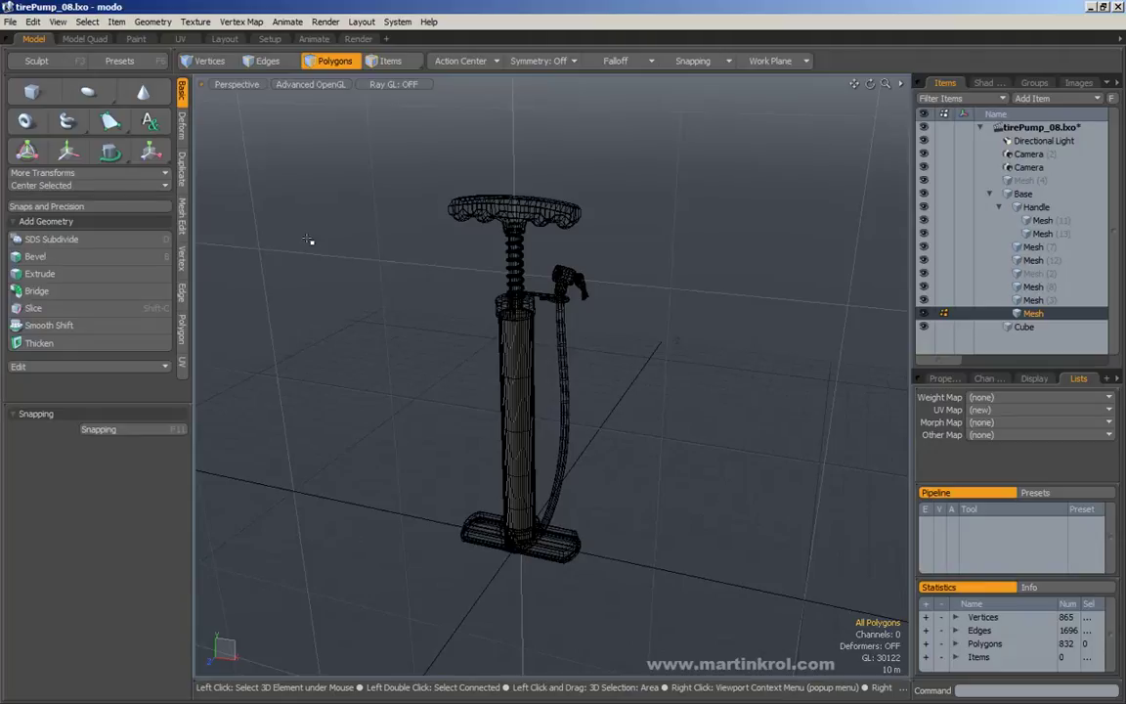
Review the modelling tools in the Basic, Deform, Duplicate, Mesh Edit and Vertex tool sets, including the Edit commands.
alt+right_drag(282, 273, 326, 271)
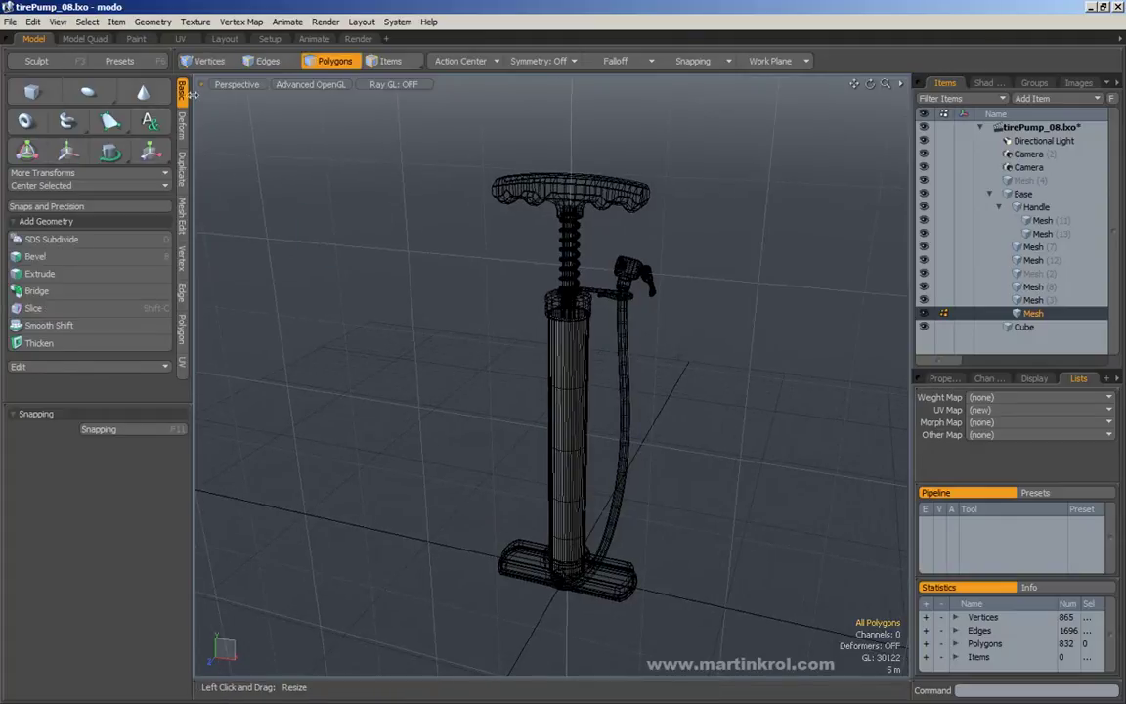
click(182, 128)
click(182, 169)
click(182, 94)
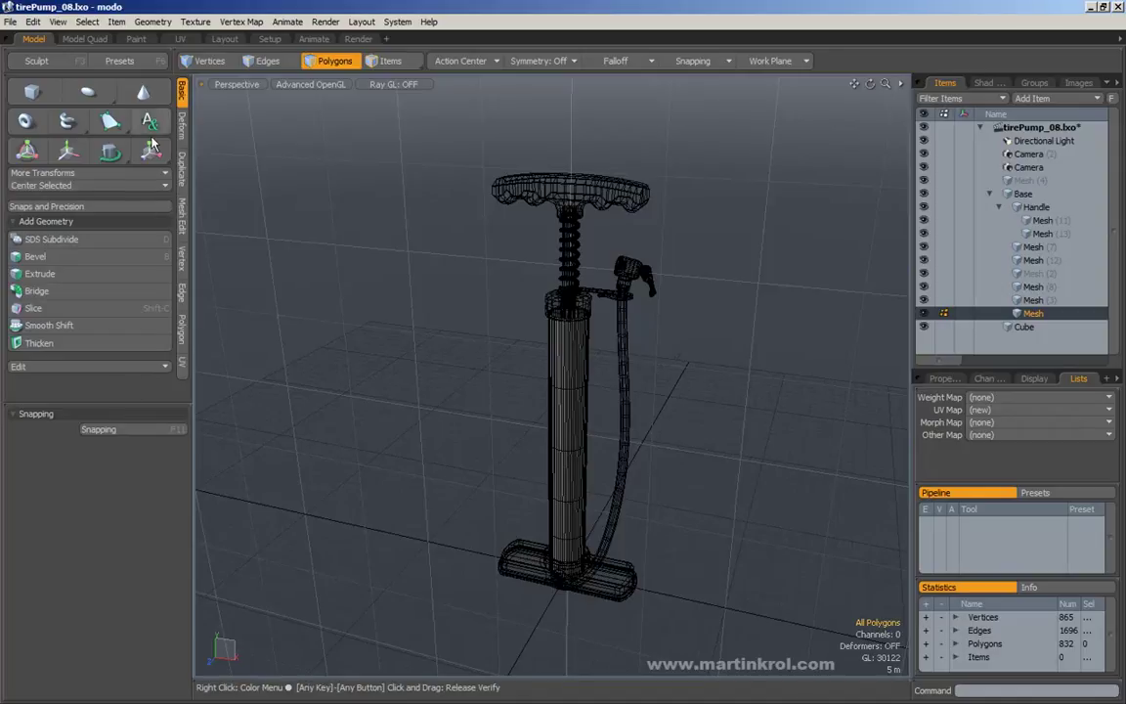
click(183, 92)
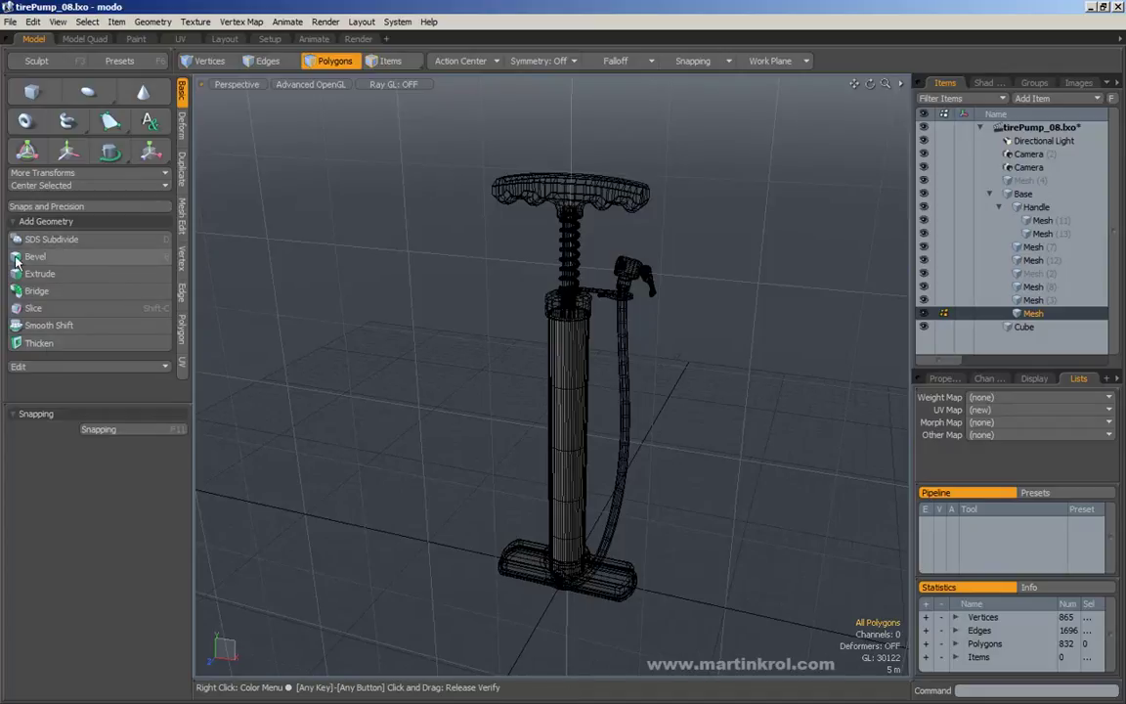
click(86, 365)
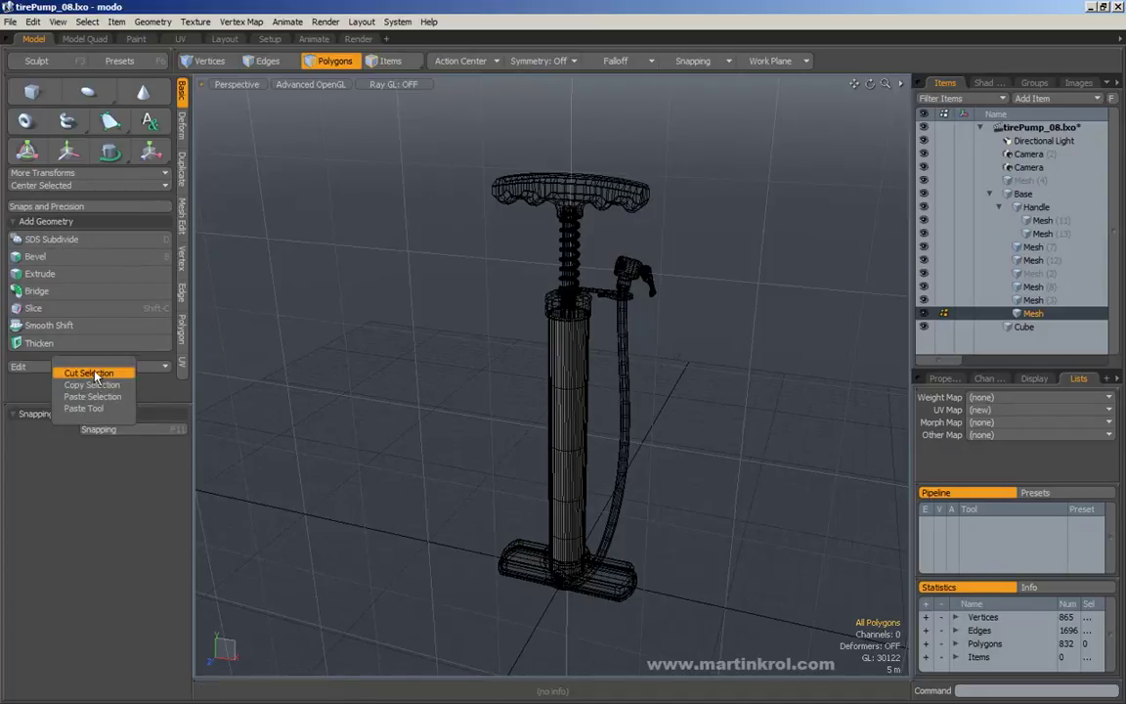
click(159, 390)
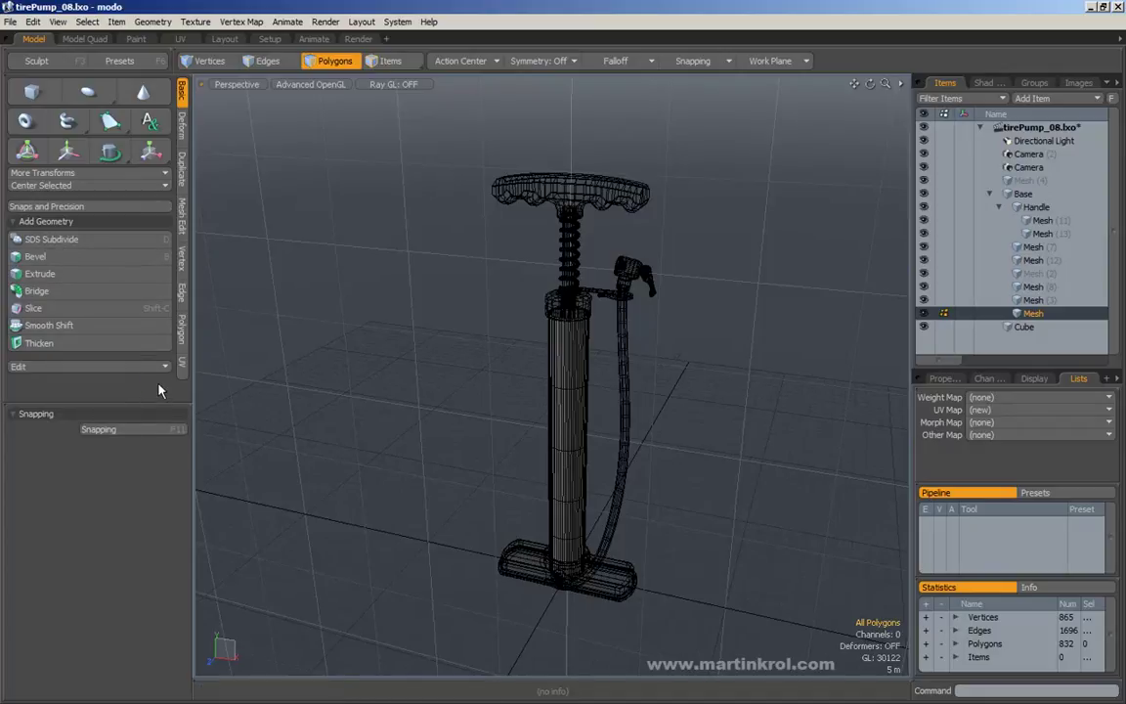
click(184, 127)
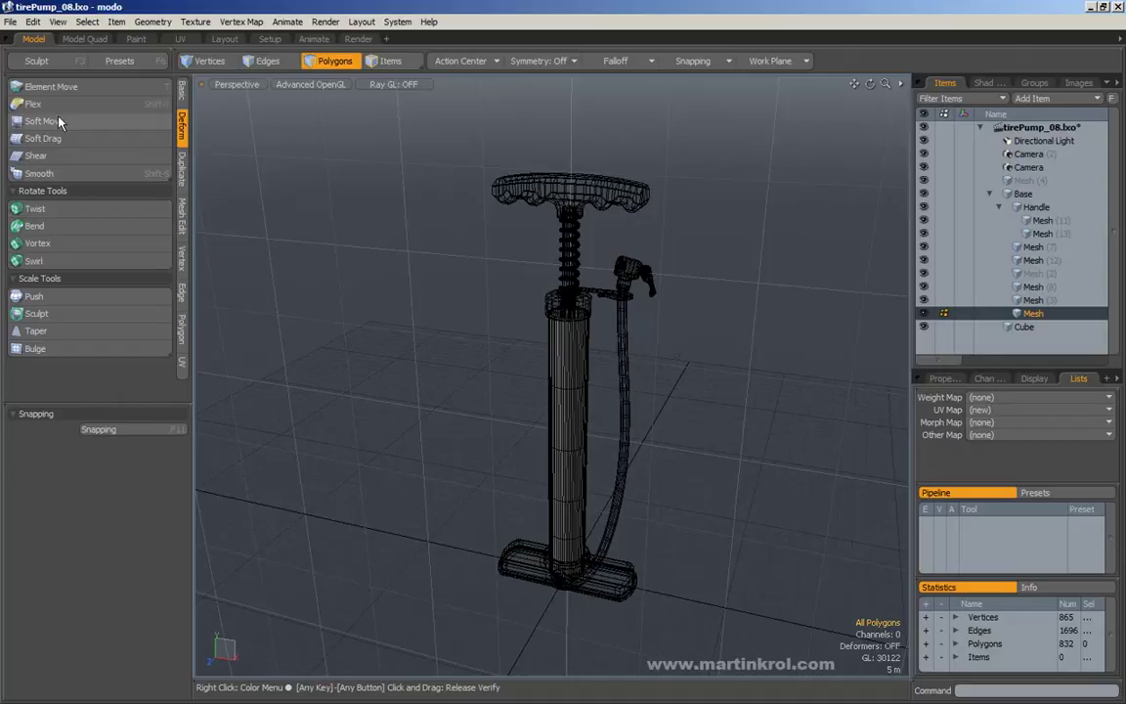
click(182, 166)
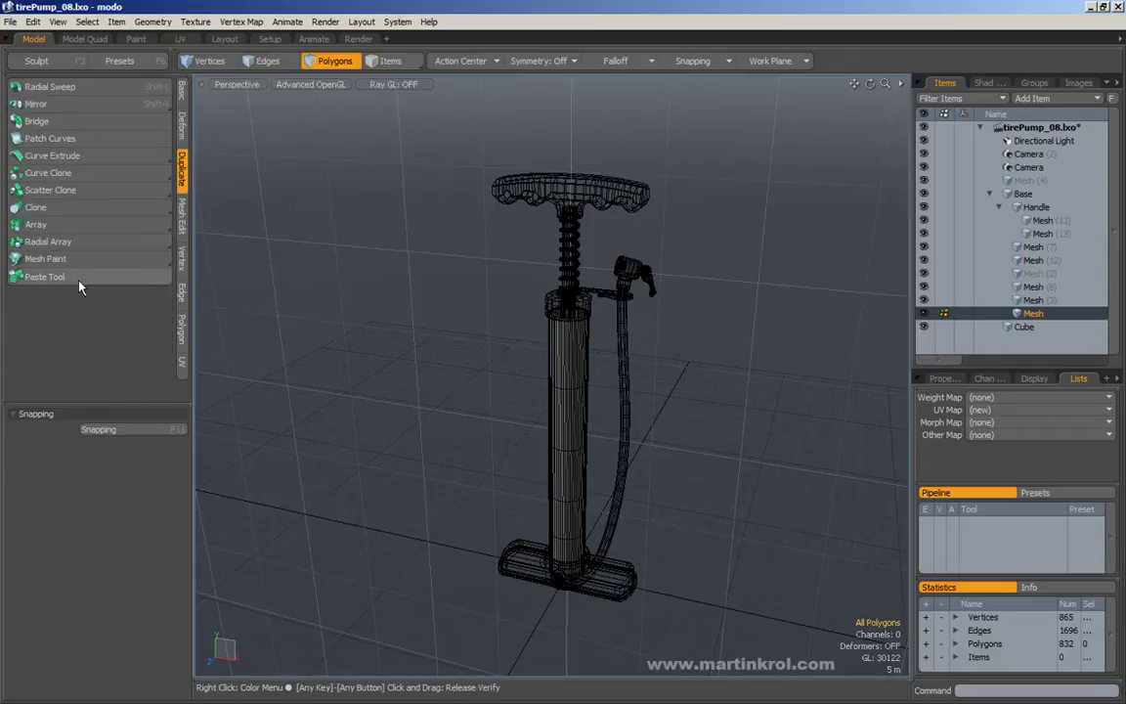
click(181, 234)
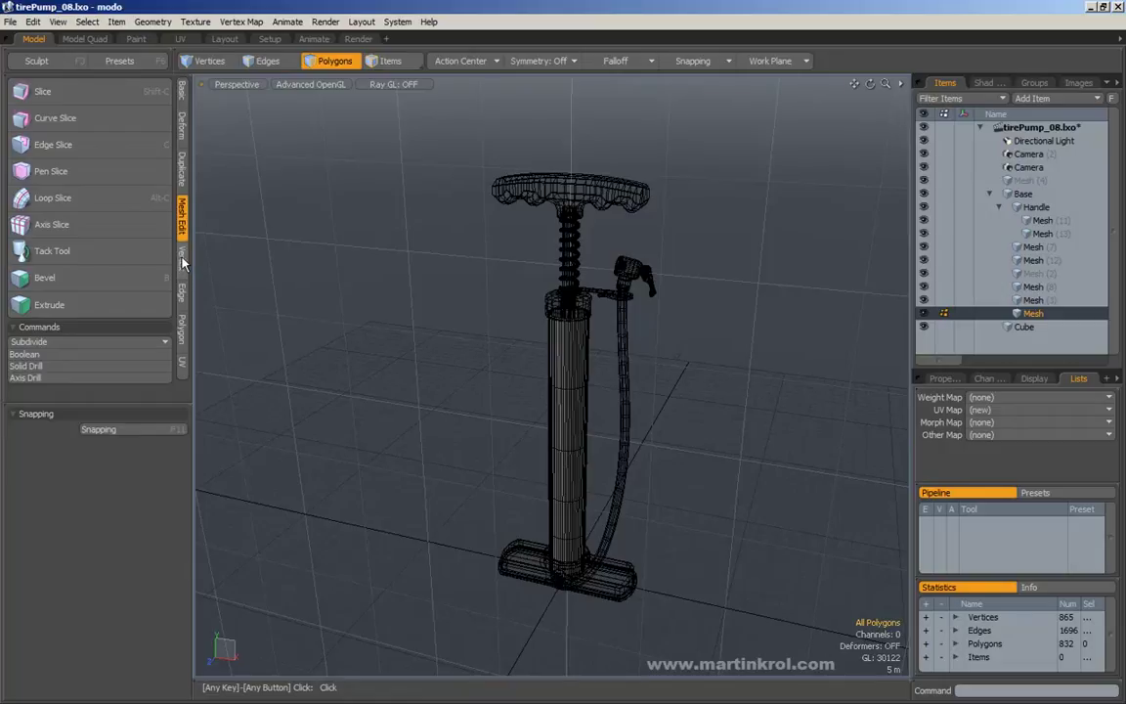
click(182, 258)
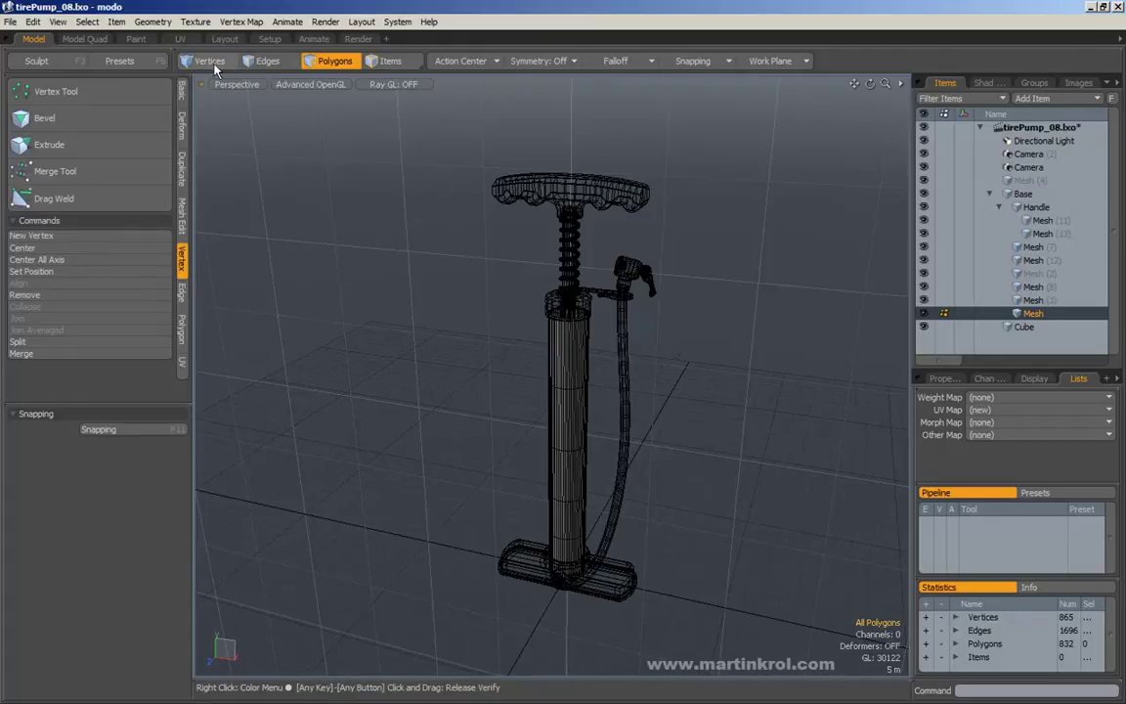
Select the ring of vertices around the pump cylinder's top rim, and the matching rim edges with the edge tools shown.
click(209, 62)
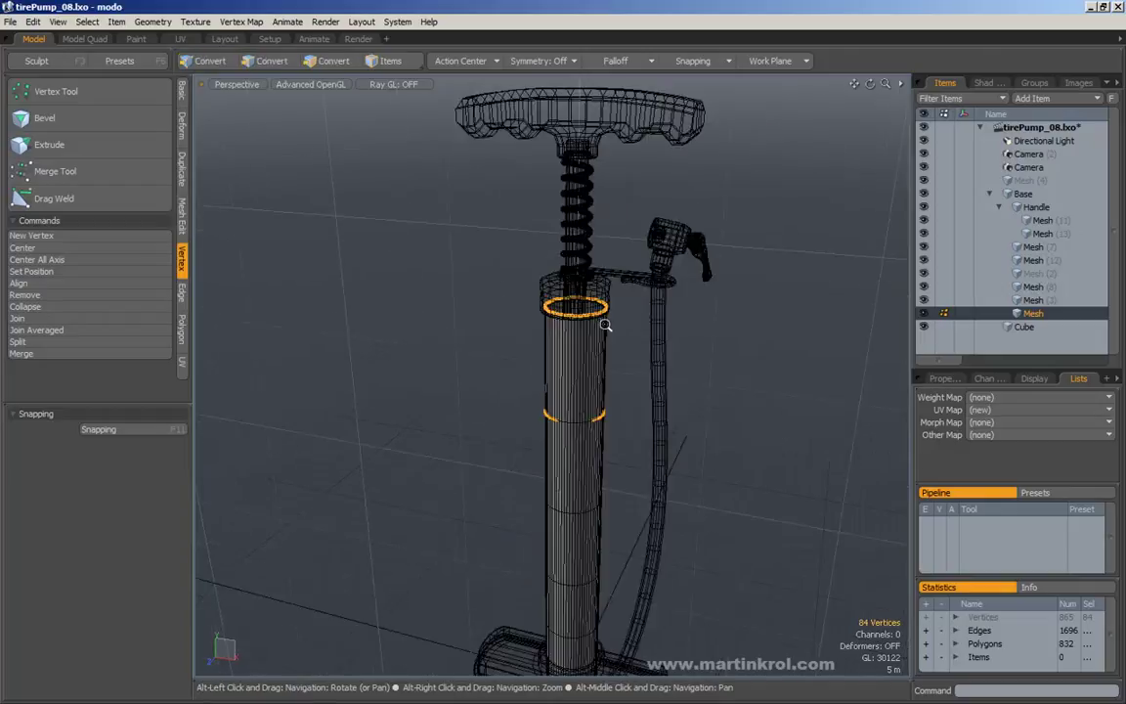
scroll(674, 317, up, 5)
right_drag(382, 241, 794, 439)
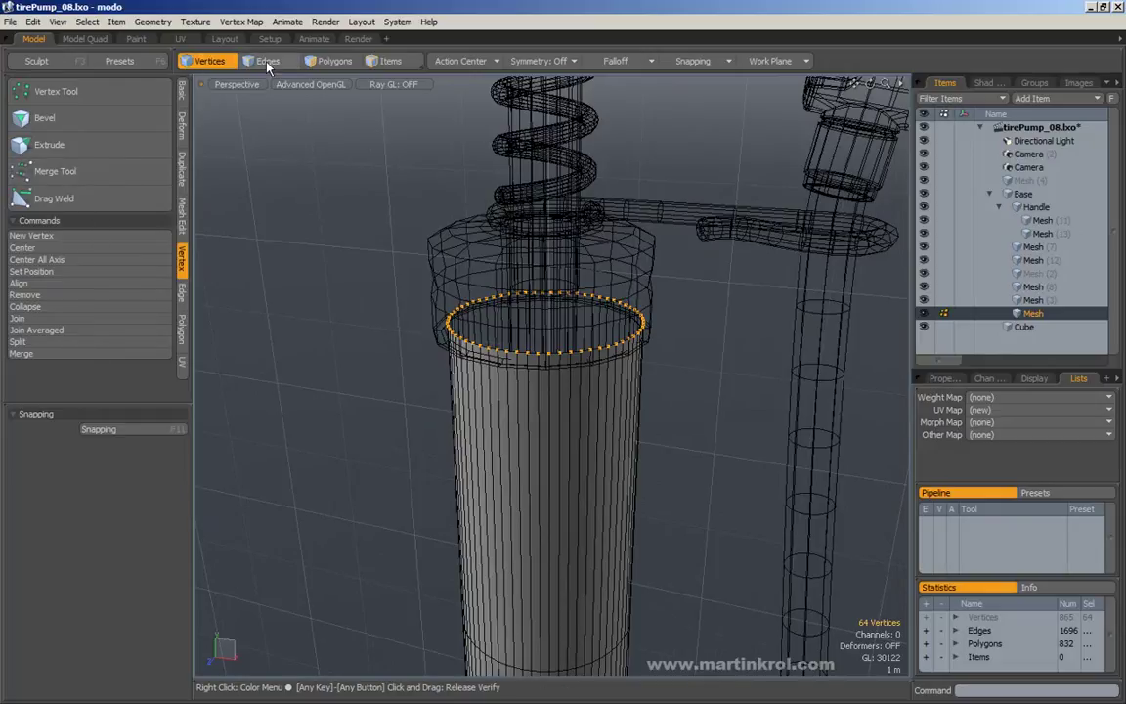
click(182, 298)
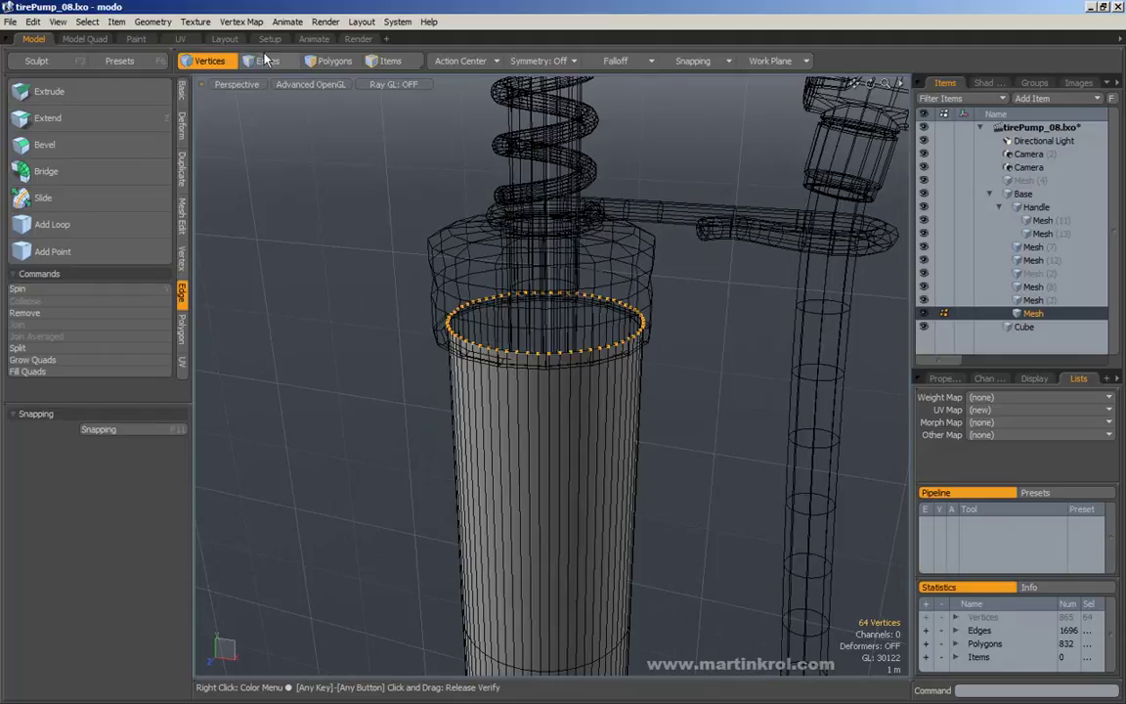
key(2)
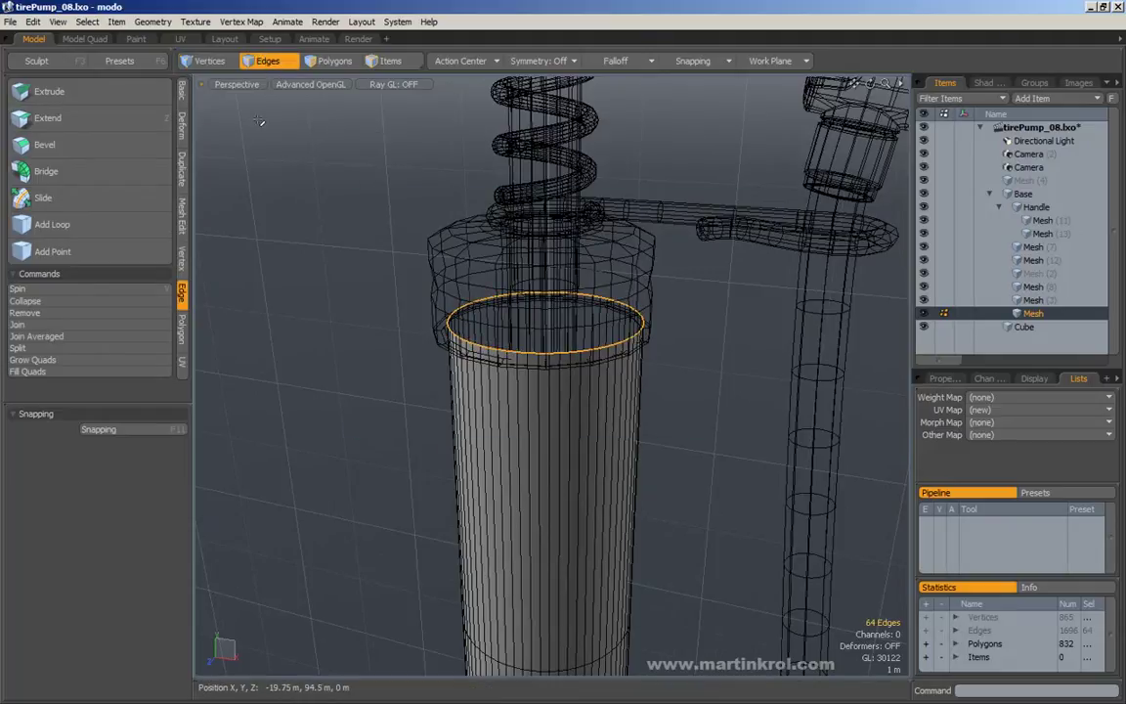
Select polygons across the front of the pump cylinder's upper section with the polygon tools shown, and clear the selection.
click(332, 61)
click(181, 325)
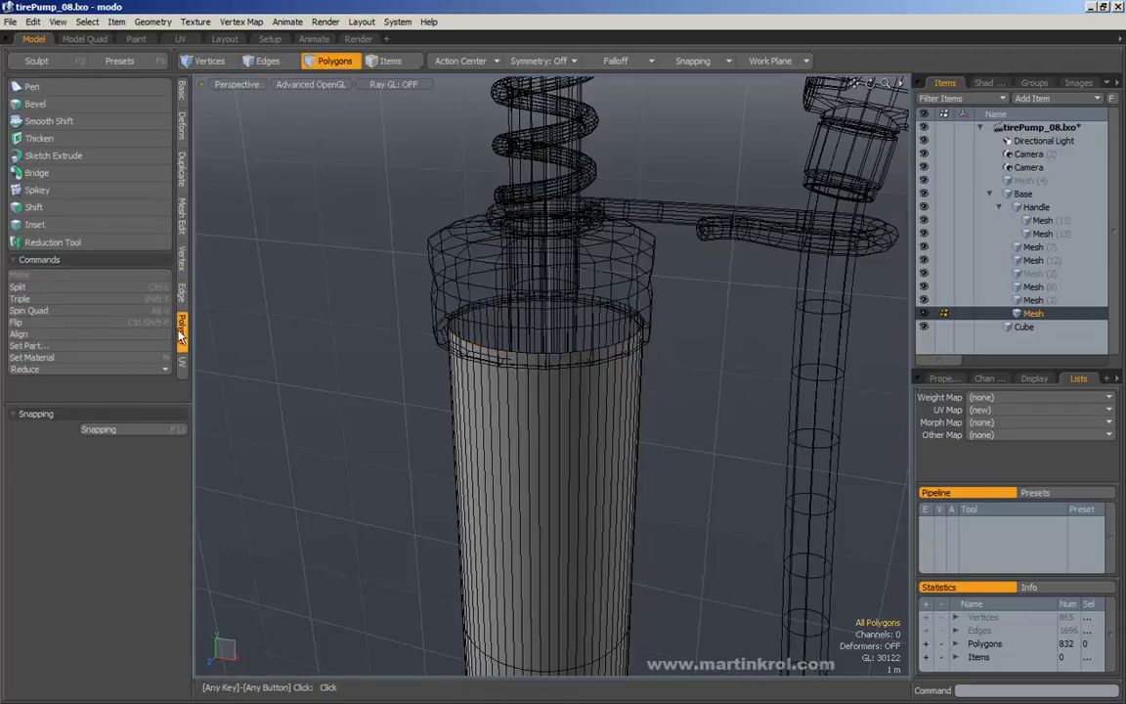
mouse_move(457, 411)
mouse_down()
mouse_move(525, 440)
mouse_move(554, 418)
mouse_up()
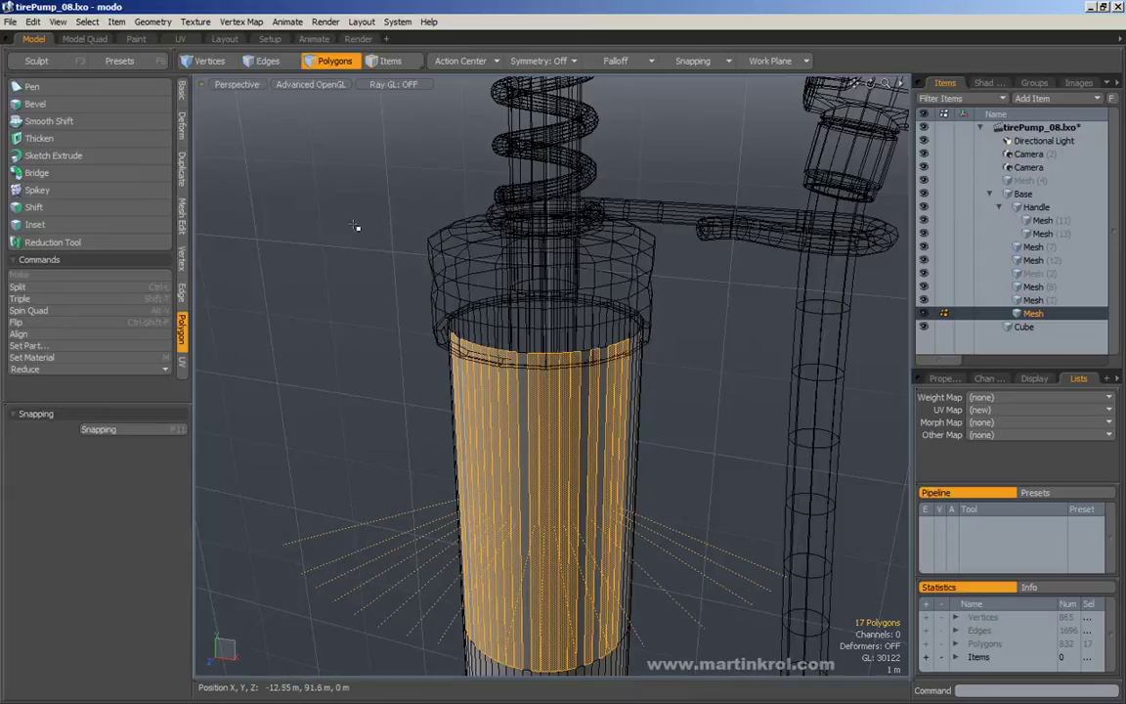
click(389, 363)
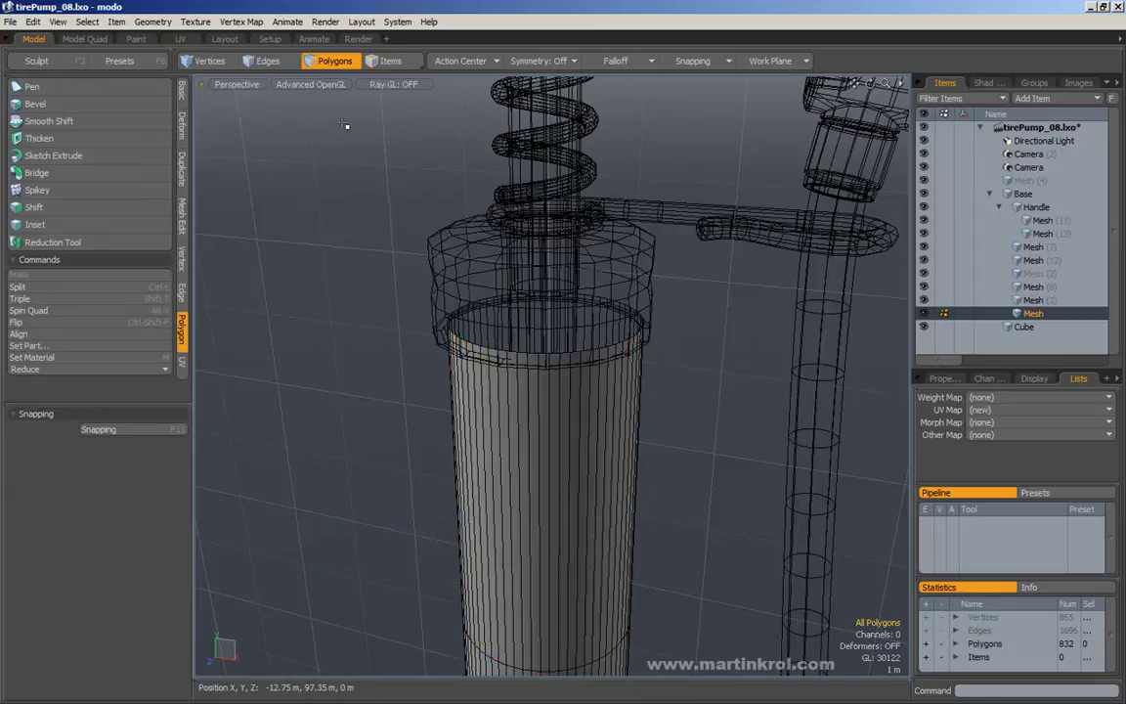
click(181, 249)
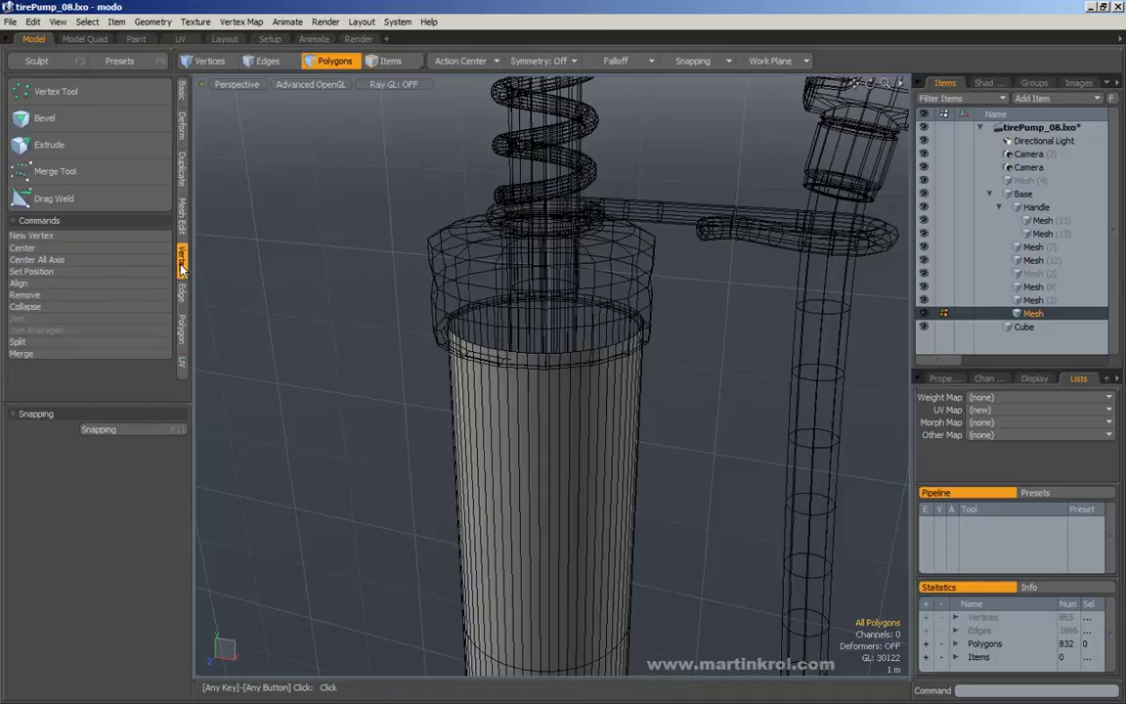
click(181, 298)
click(182, 262)
click(182, 320)
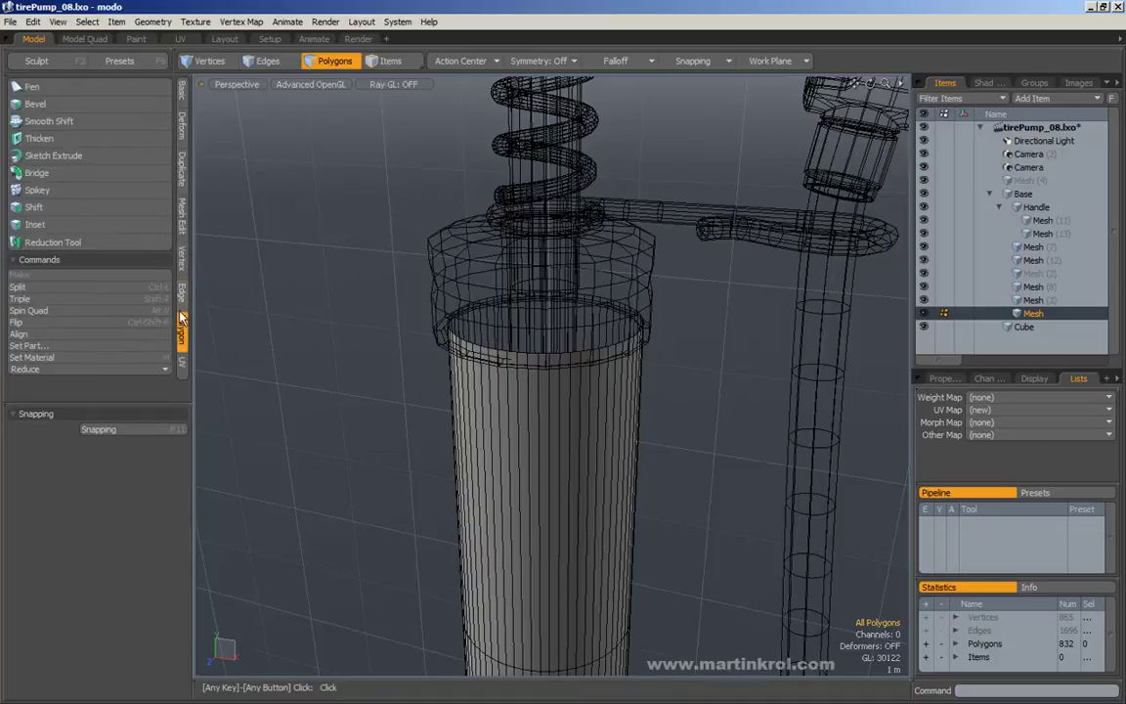
click(182, 293)
click(182, 256)
Try a diagonal Slice through the pump cylinder from about X 12.1 m, Y 90.4 m to X -15.1 m, Y 65.1 m, and undo it.
click(184, 207)
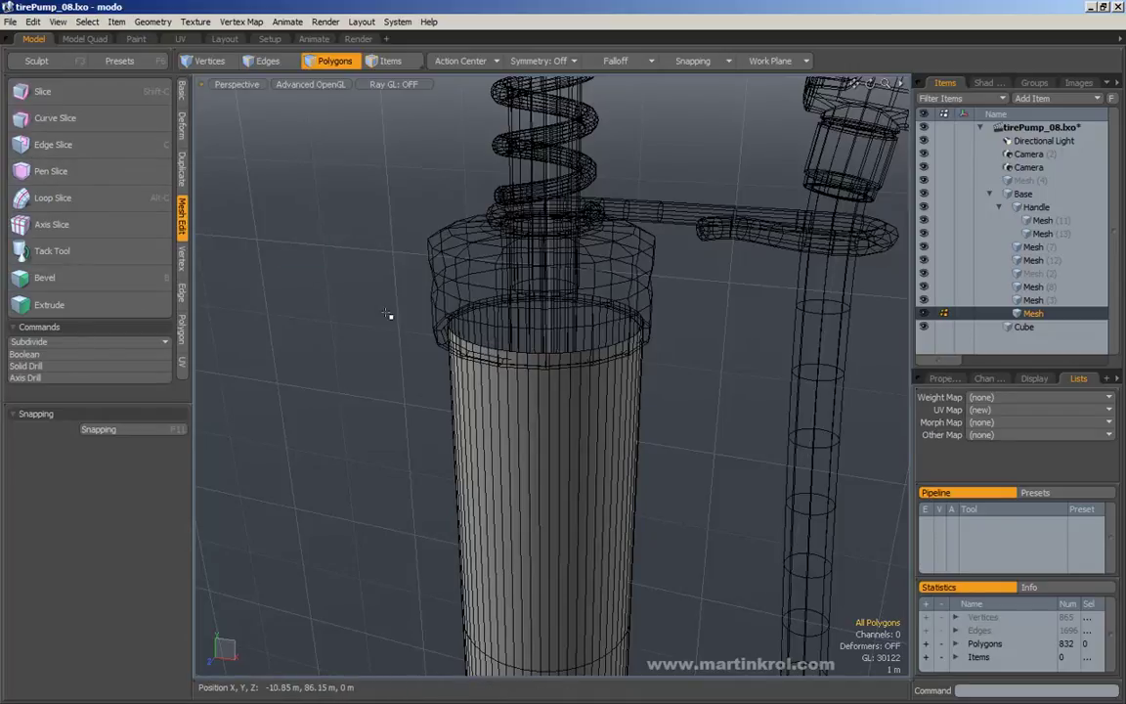
alt+right_drag(387, 313, 322, 329)
alt+drag(321, 329, 341, 304)
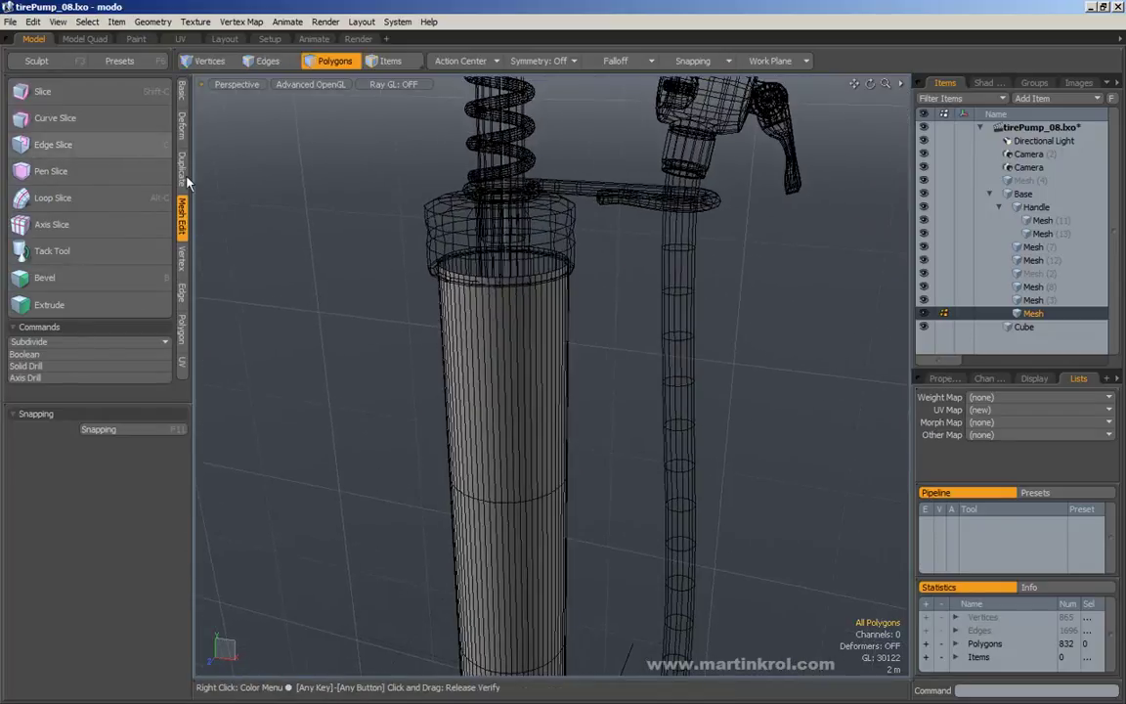
click(44, 92)
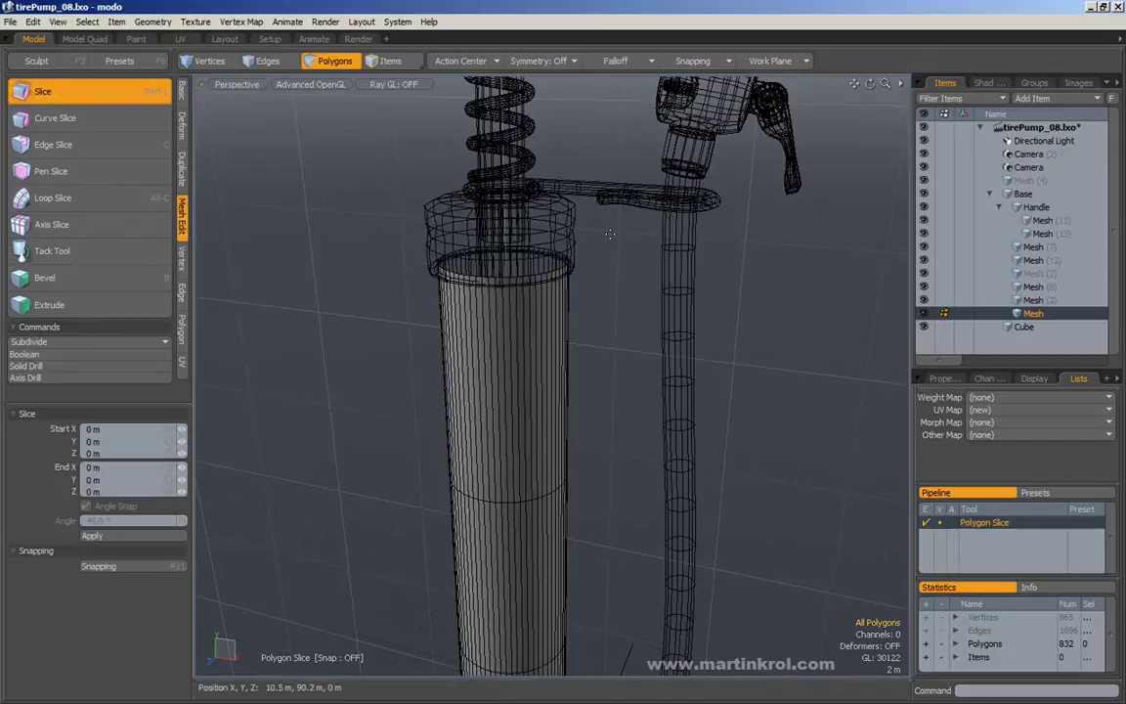
drag(375, 456, 647, 233)
alt+drag(515, 256, 629, 234)
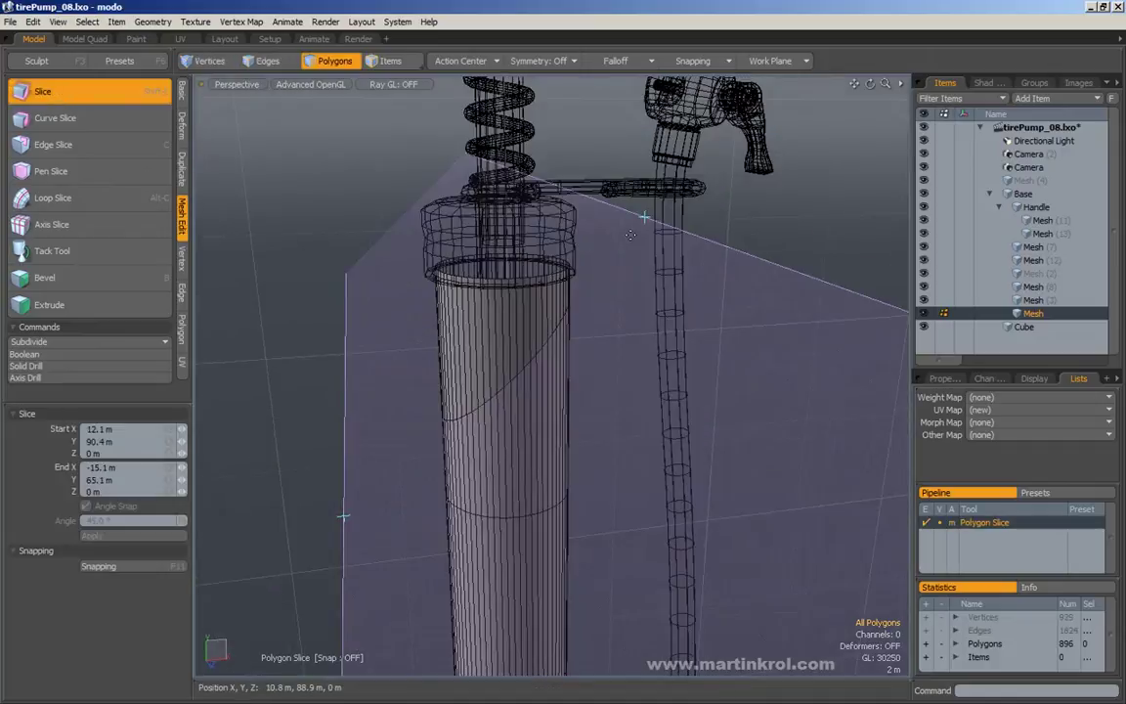
key(space)
alt+drag(447, 472, 595, 382)
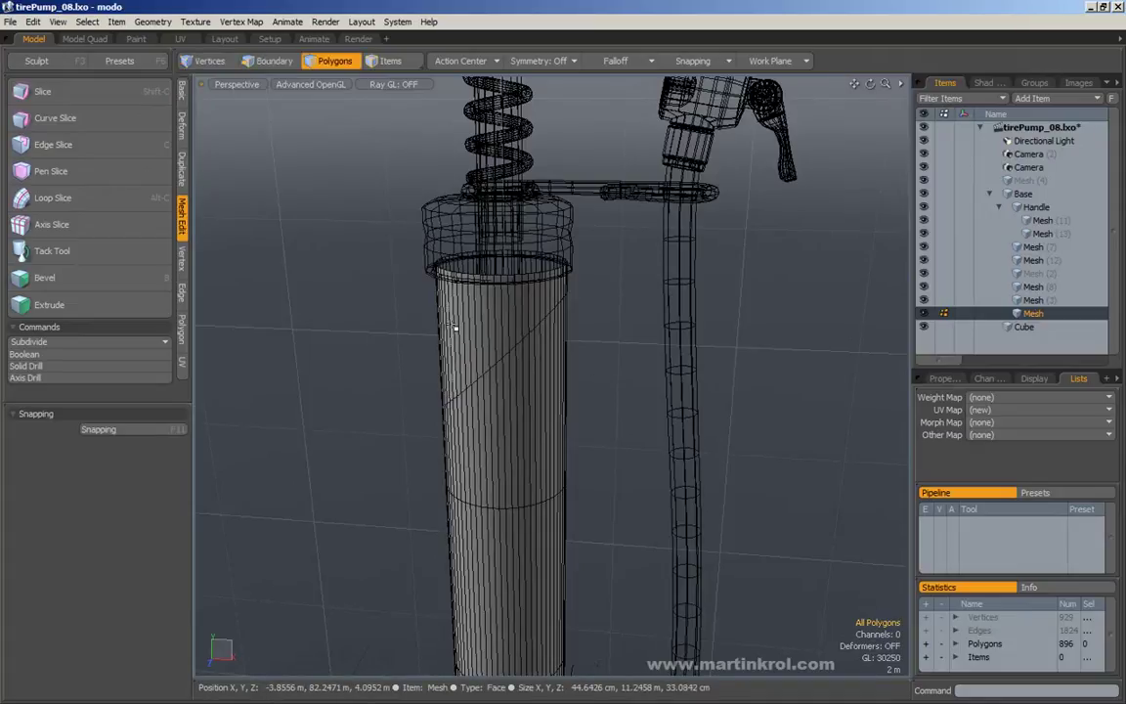
key(ctrl+z)
alt+drag(365, 311, 334, 254)
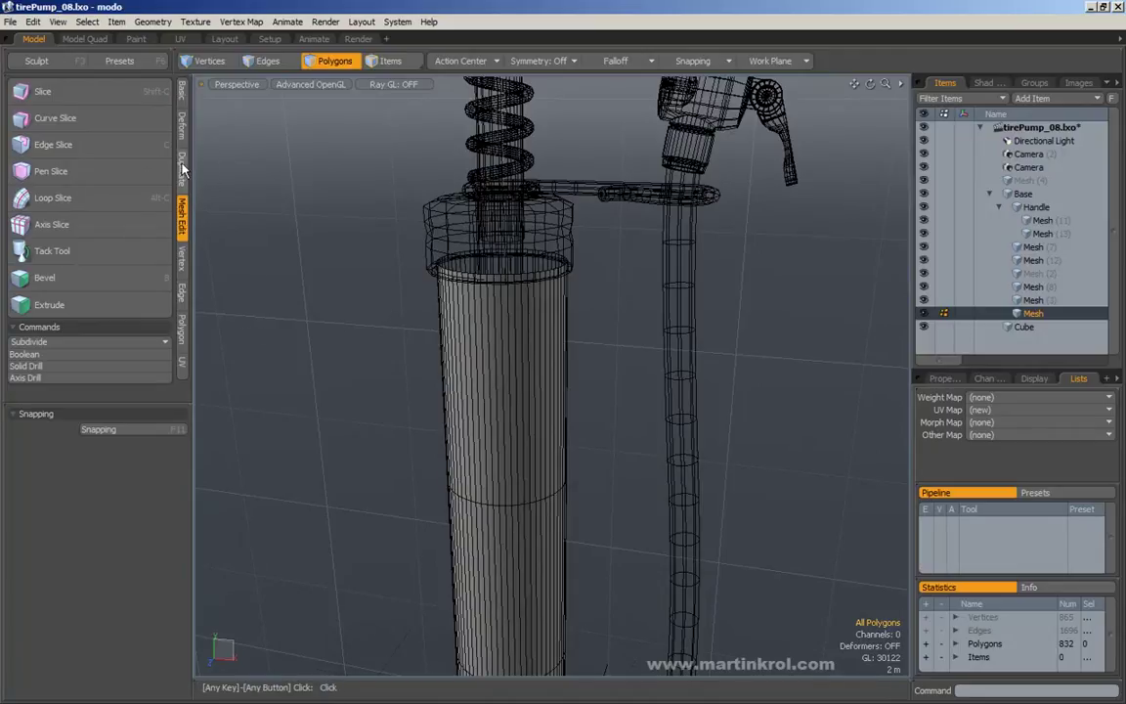
Create a box with the Cube tool beside the pump, about 36.3 m wide and 21.3 m high, and give it depth along Z.
click(182, 94)
alt+drag(256, 120, 332, 233)
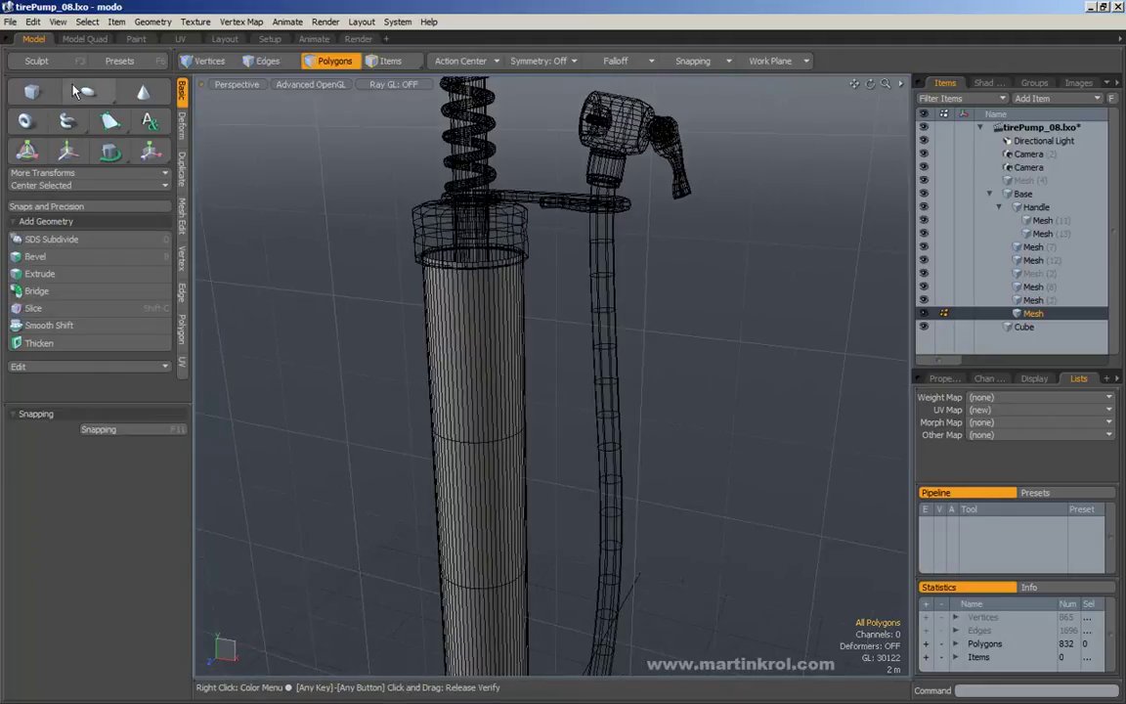
click(41, 97)
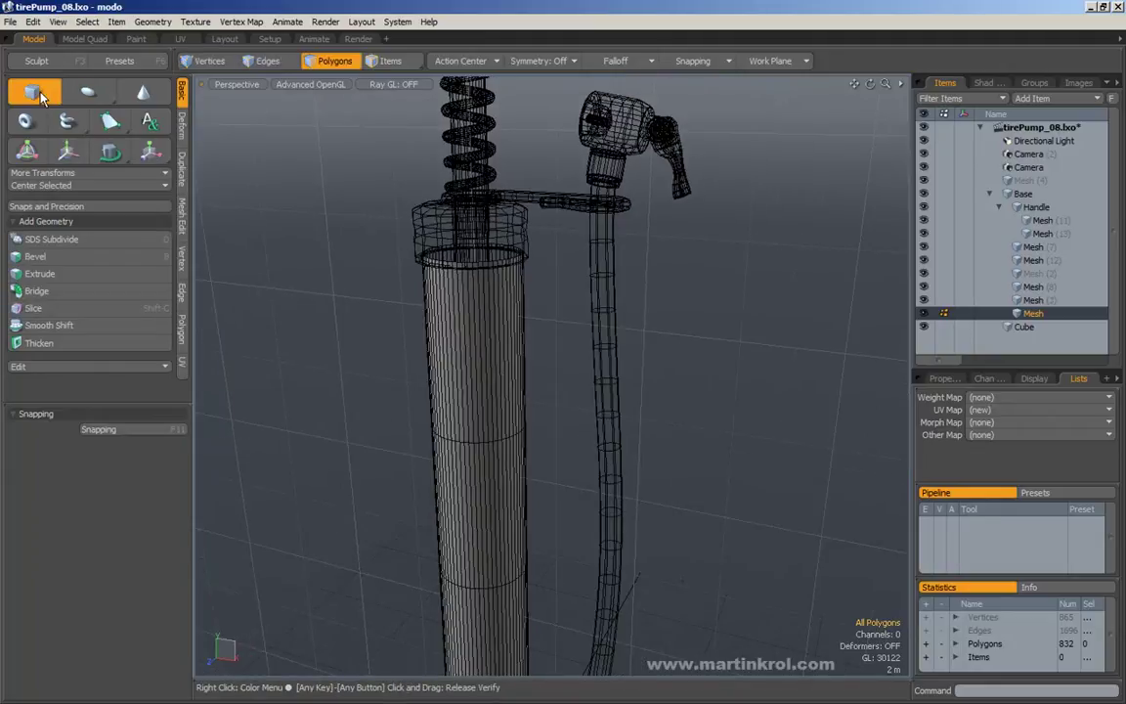
scroll(279, 179, down, 2)
alt+shift+drag(278, 179, 453, 182)
drag(305, 143, 515, 294)
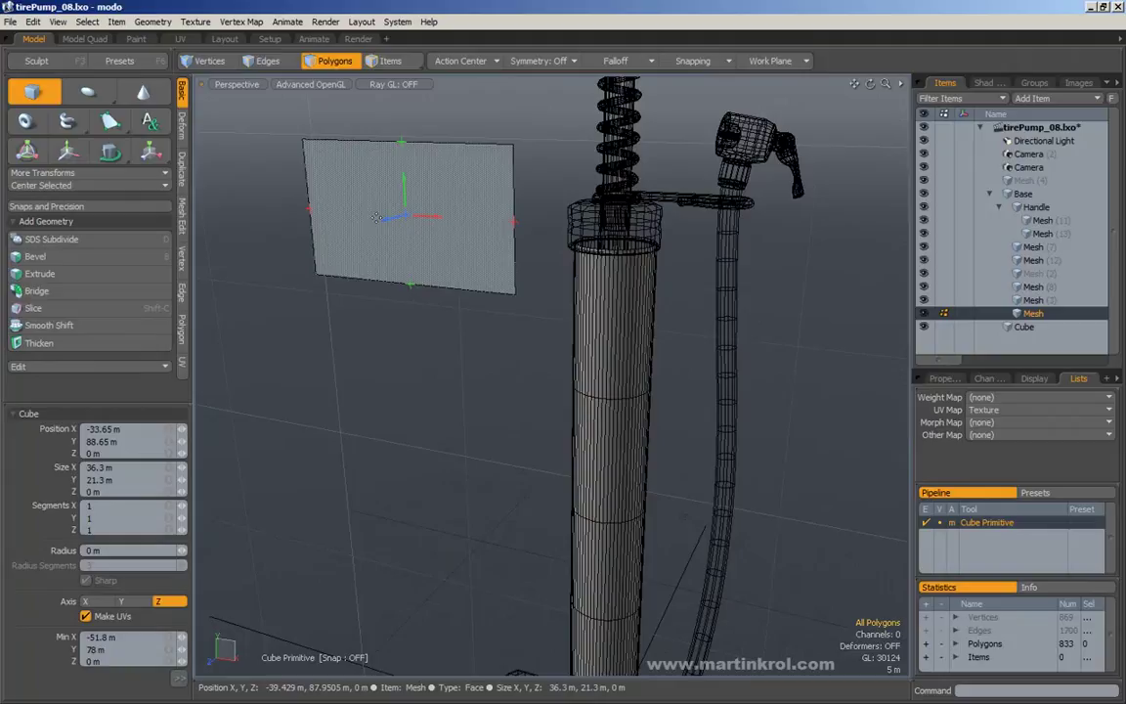
drag(402, 219, 318, 235)
key(space)
alt+drag(503, 156, 427, 257)
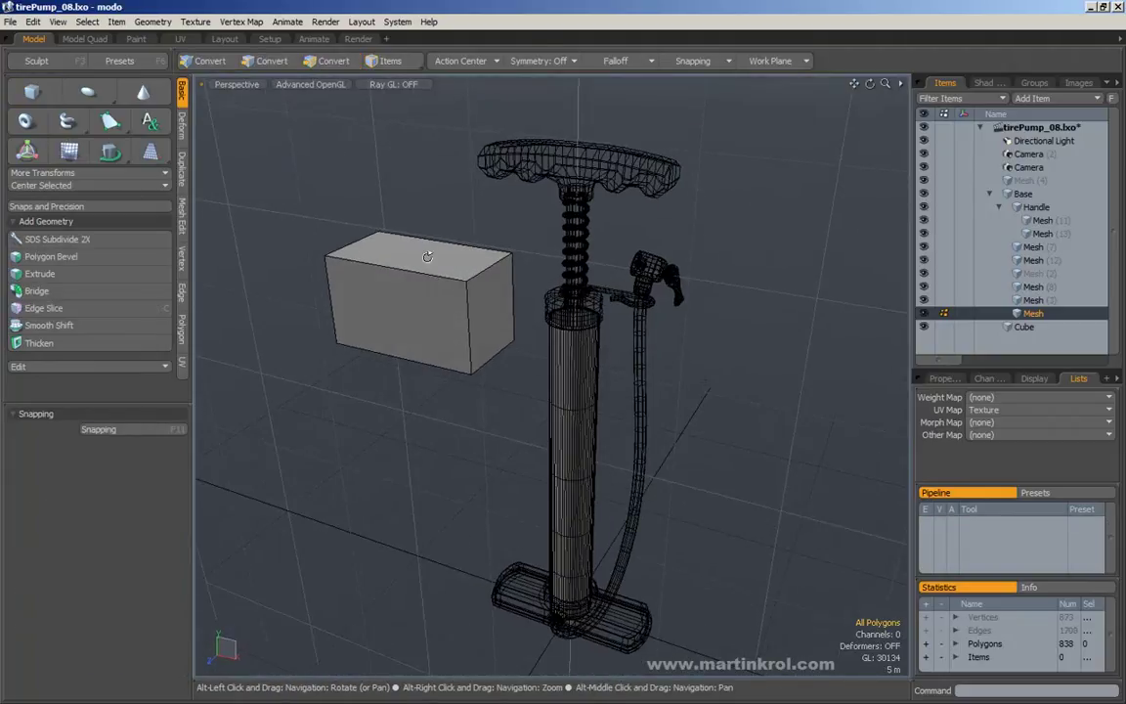
Select all polygons of the box beside the pump and delete it from the mesh.
alt+drag(324, 236, 357, 231)
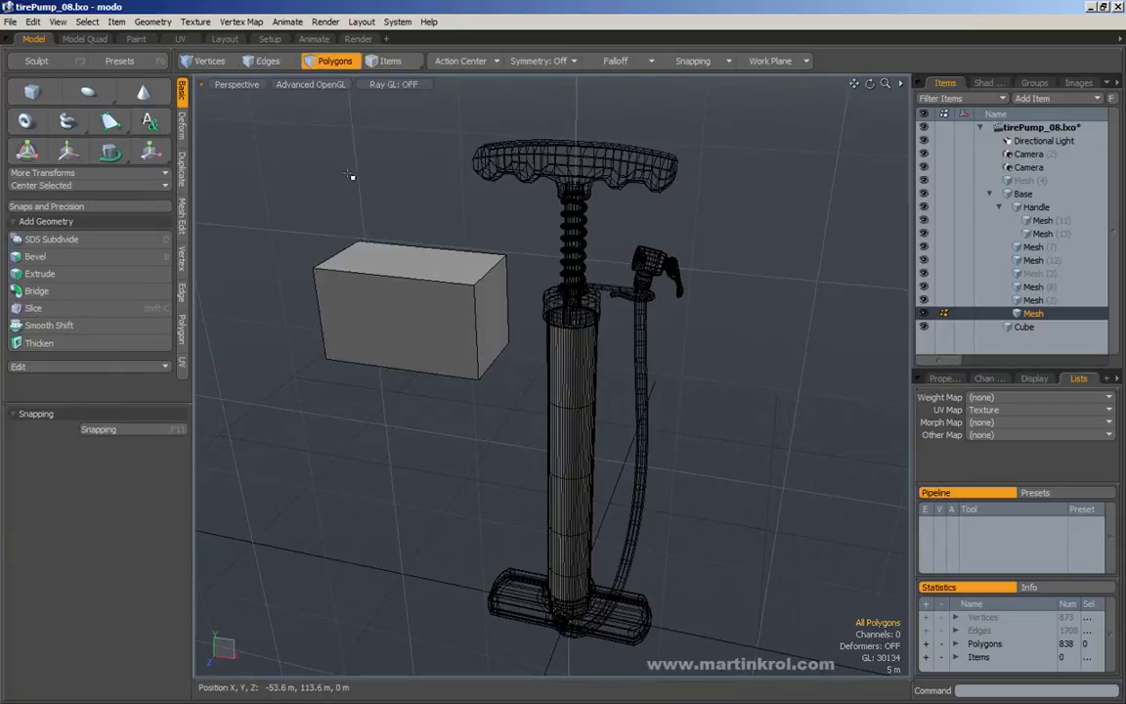
alt+drag(346, 324, 424, 350)
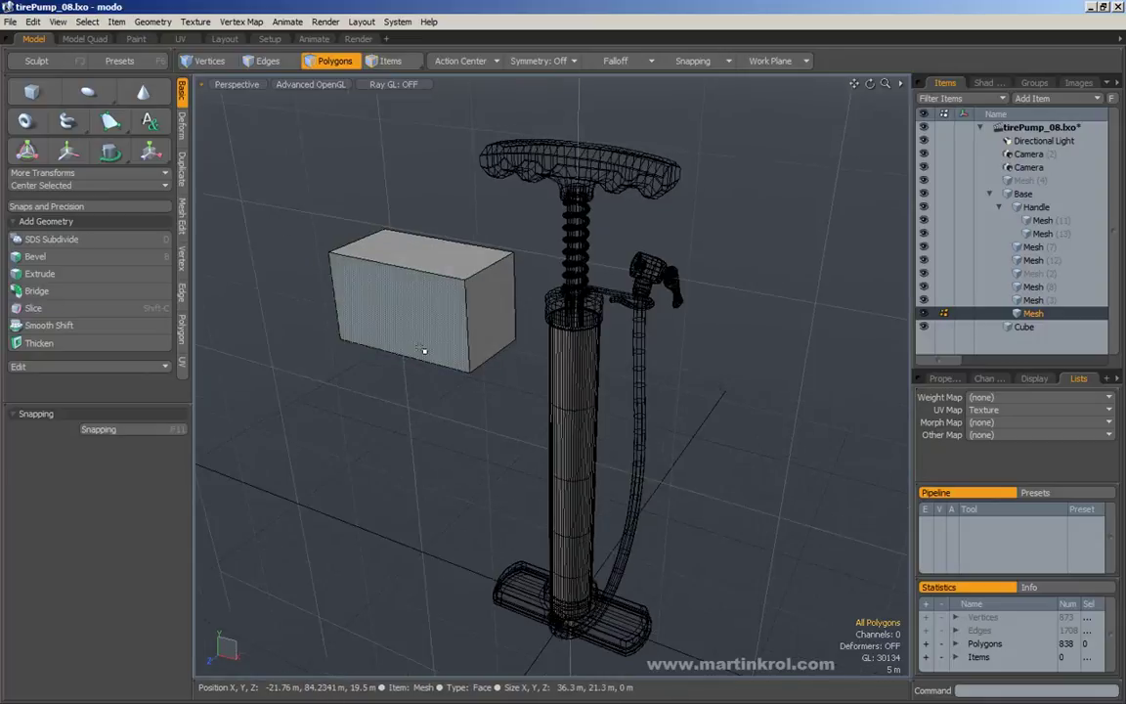
alt+drag(470, 254, 409, 302)
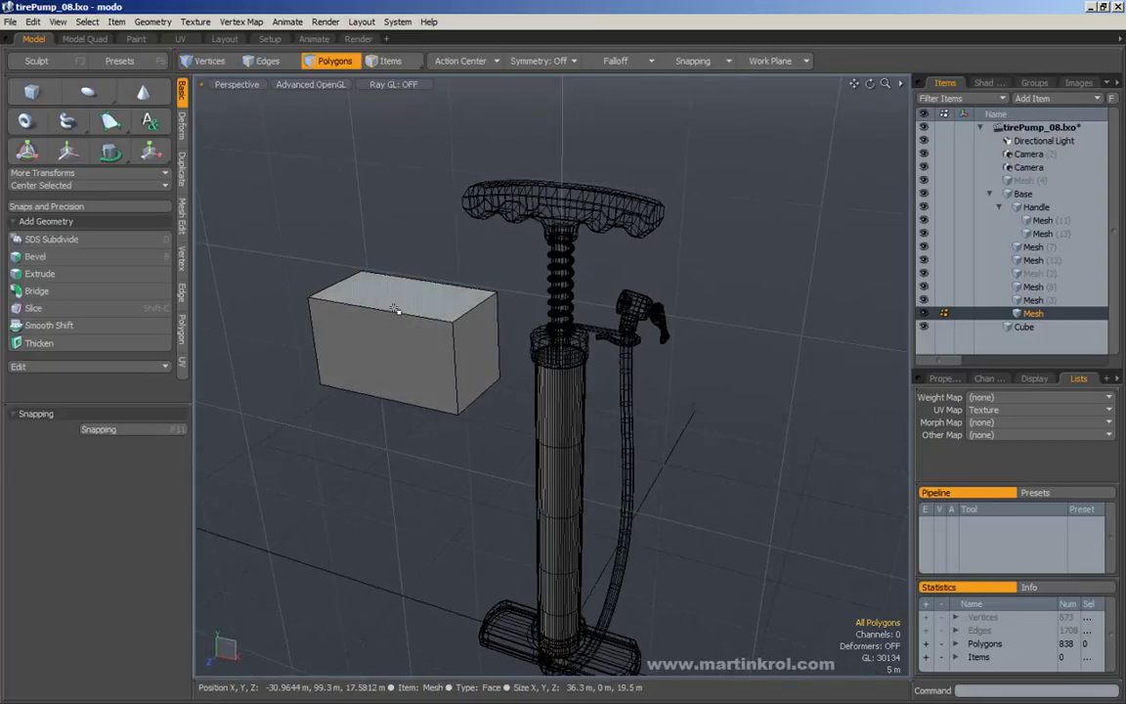
double_click(395, 310)
key(Delete)
alt+drag(329, 211, 390, 248)
key(3)
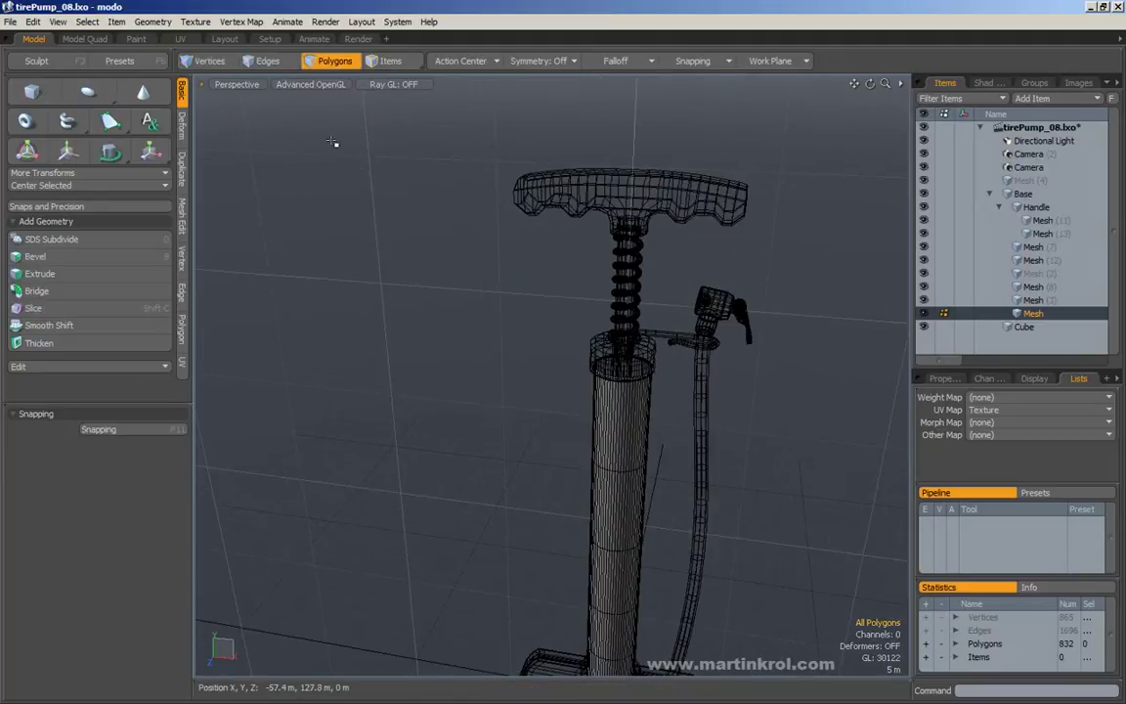
Hide the Base hierarchy with all pump parts, make the Cube item active and delete its geometry.
click(923, 195)
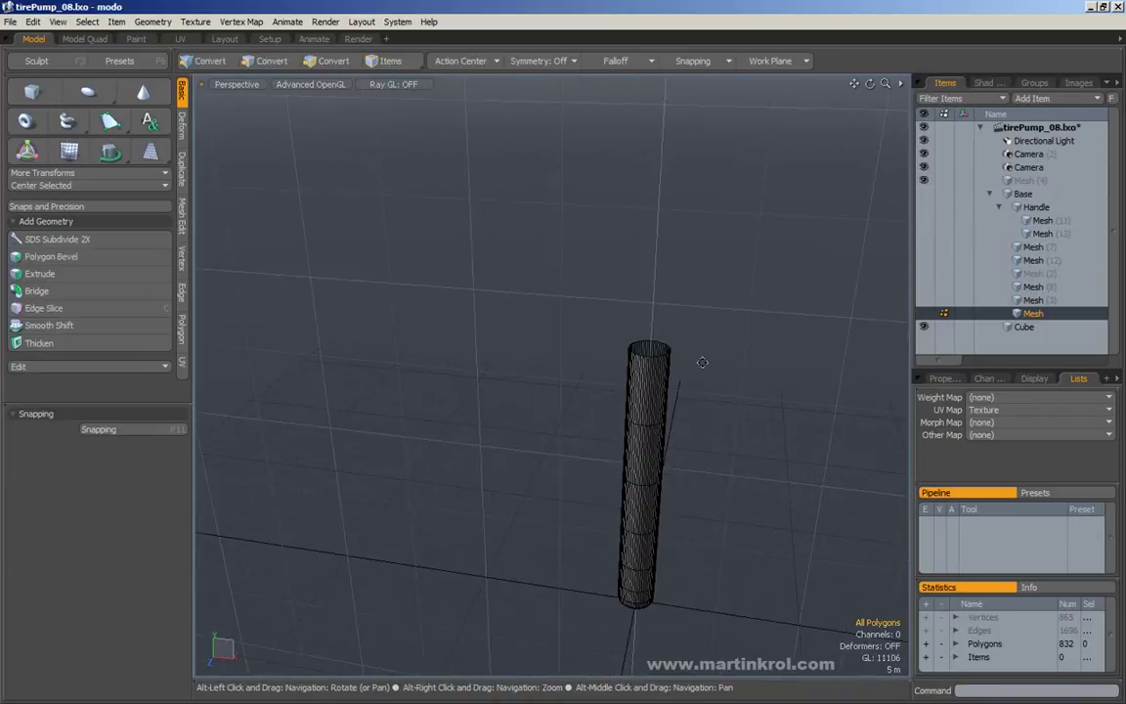
alt+middle_drag(701, 363, 648, 273)
click(1045, 329)
alt+middle_drag(729, 372, 705, 337)
drag(648, 372, 512, 518)
key(Delete)
alt+drag(586, 442, 684, 437)
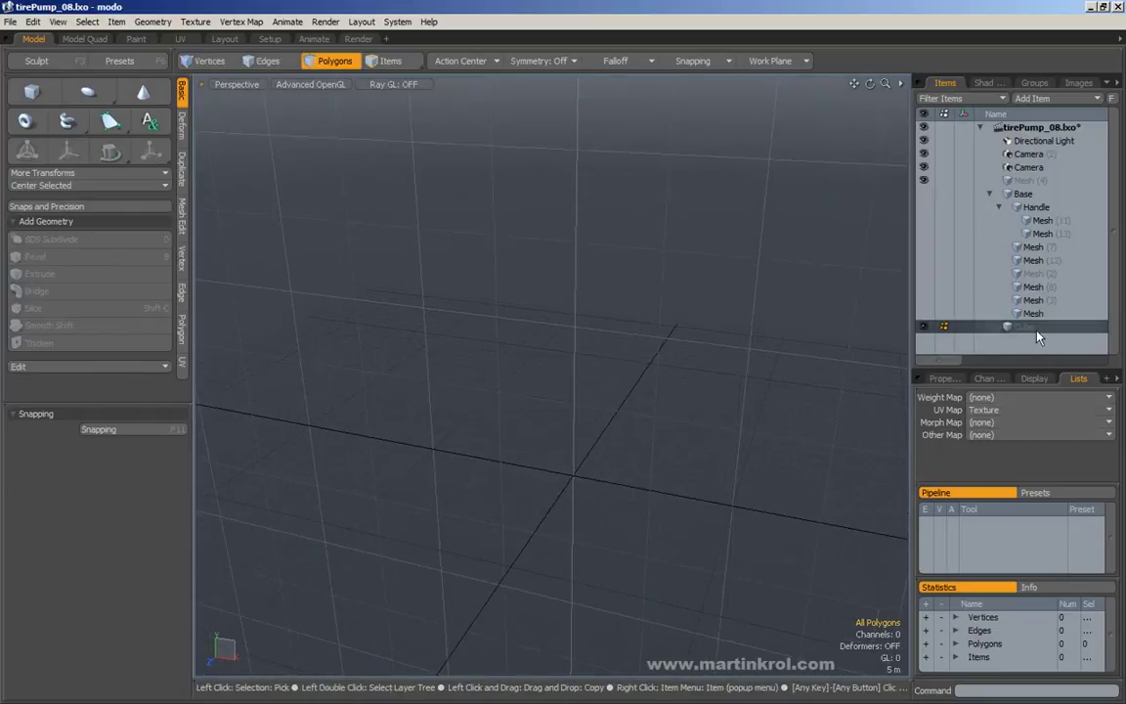
alt+drag(761, 330, 523, 326)
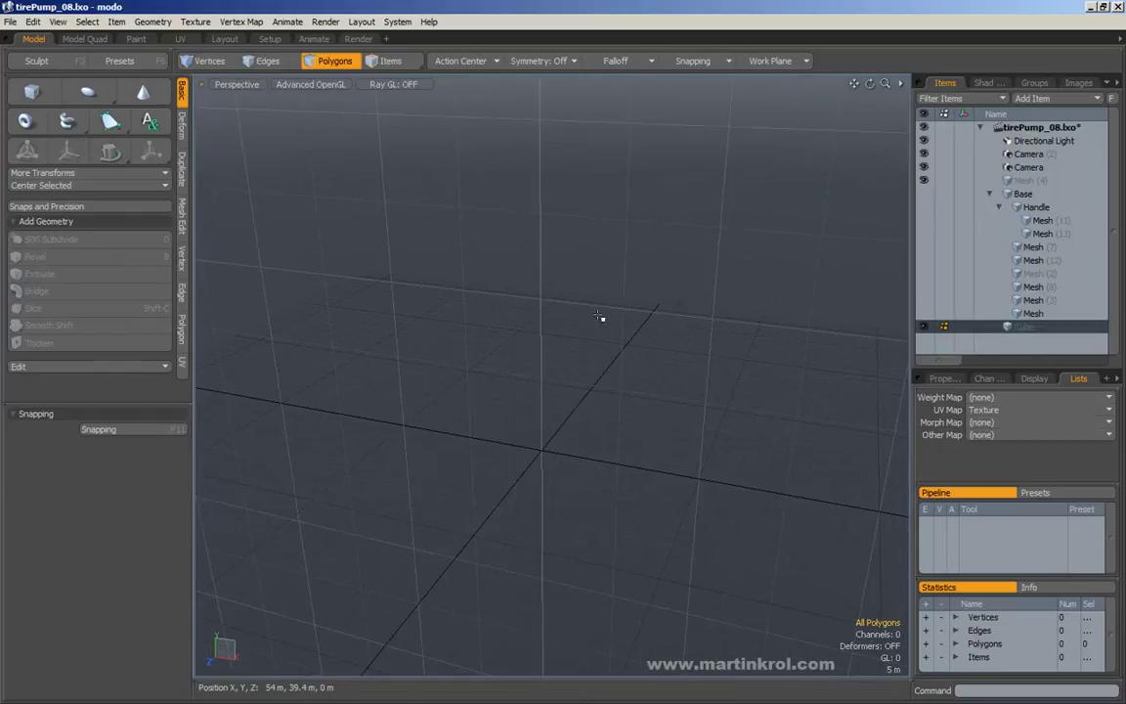
alt+drag(652, 322, 508, 304)
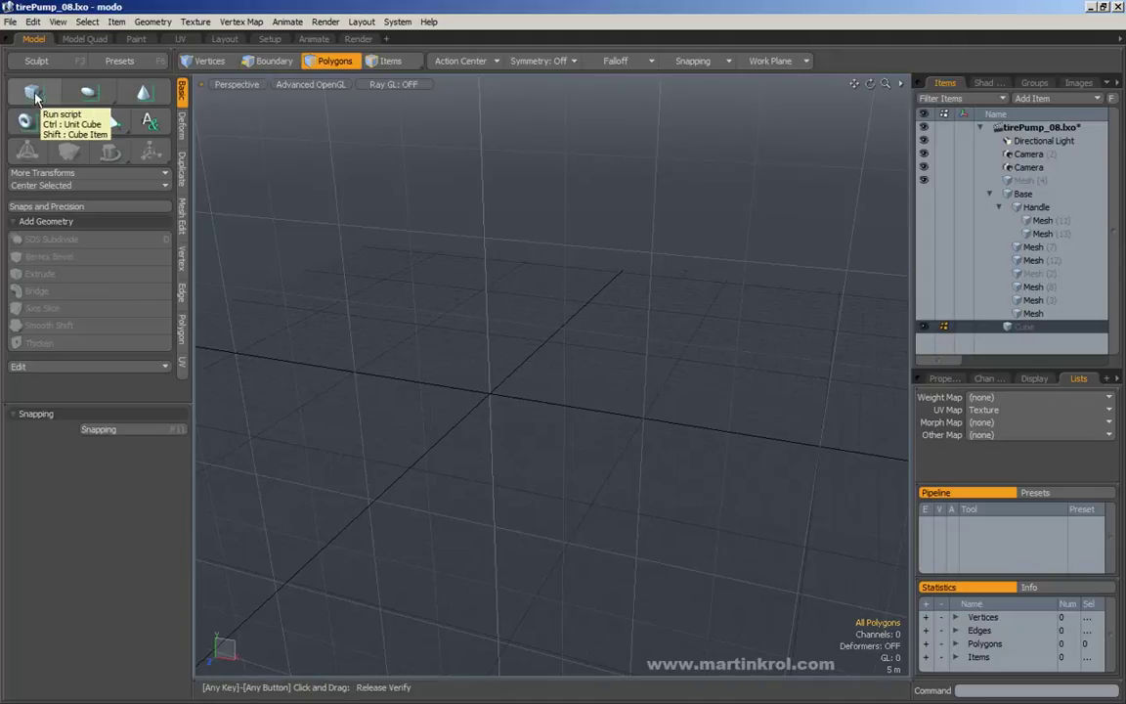
Add a unit cube at the origin inside the empty Cube item.
click(31, 92)
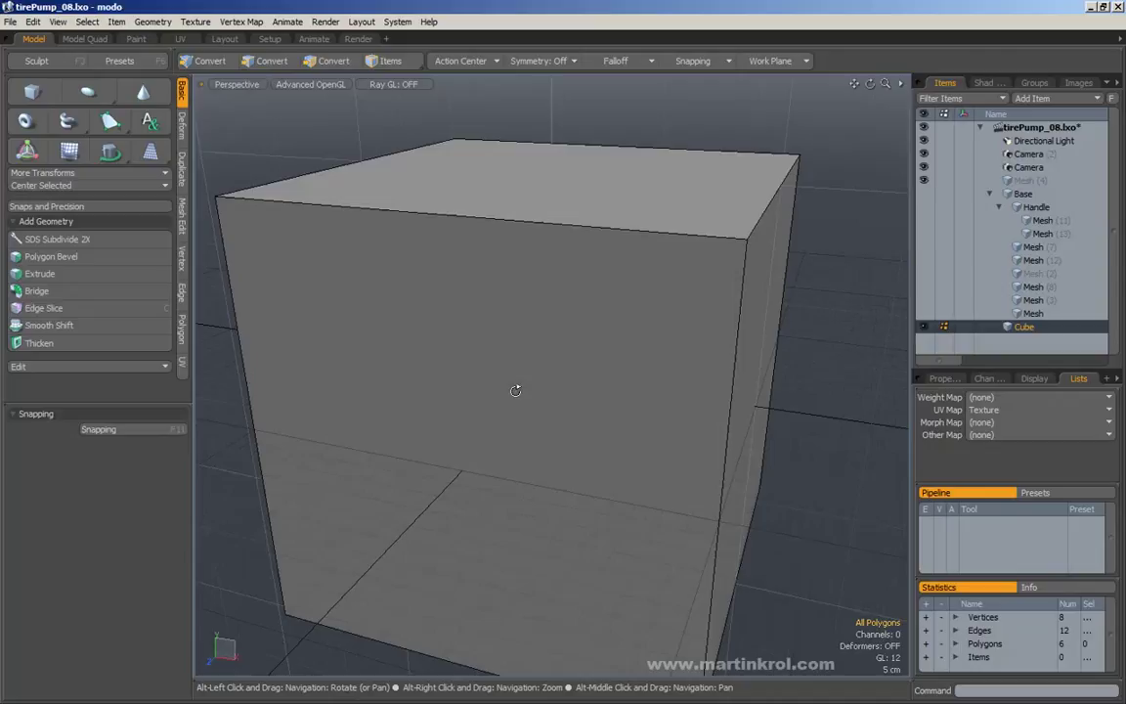
alt+right_drag(616, 351, 571, 357)
alt+drag(571, 356, 553, 366)
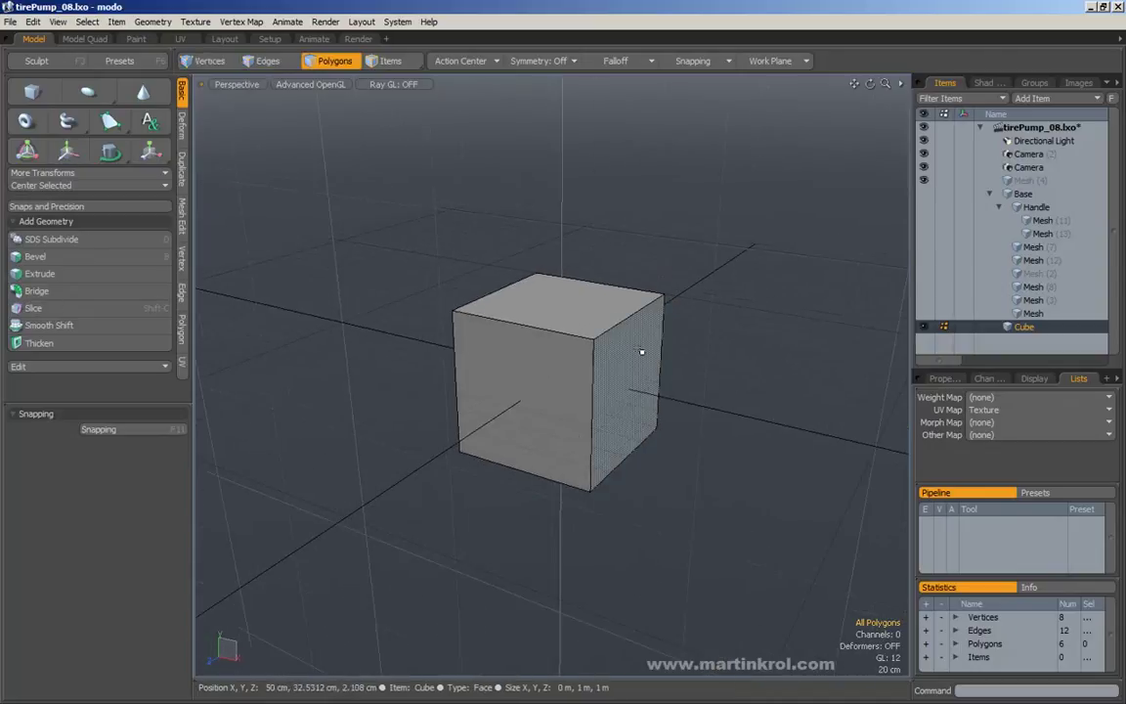
alt+drag(639, 351, 506, 326)
Move the whole cube along negative X, clear of the origin, and clear the selection.
key(3)
double_click(515, 366)
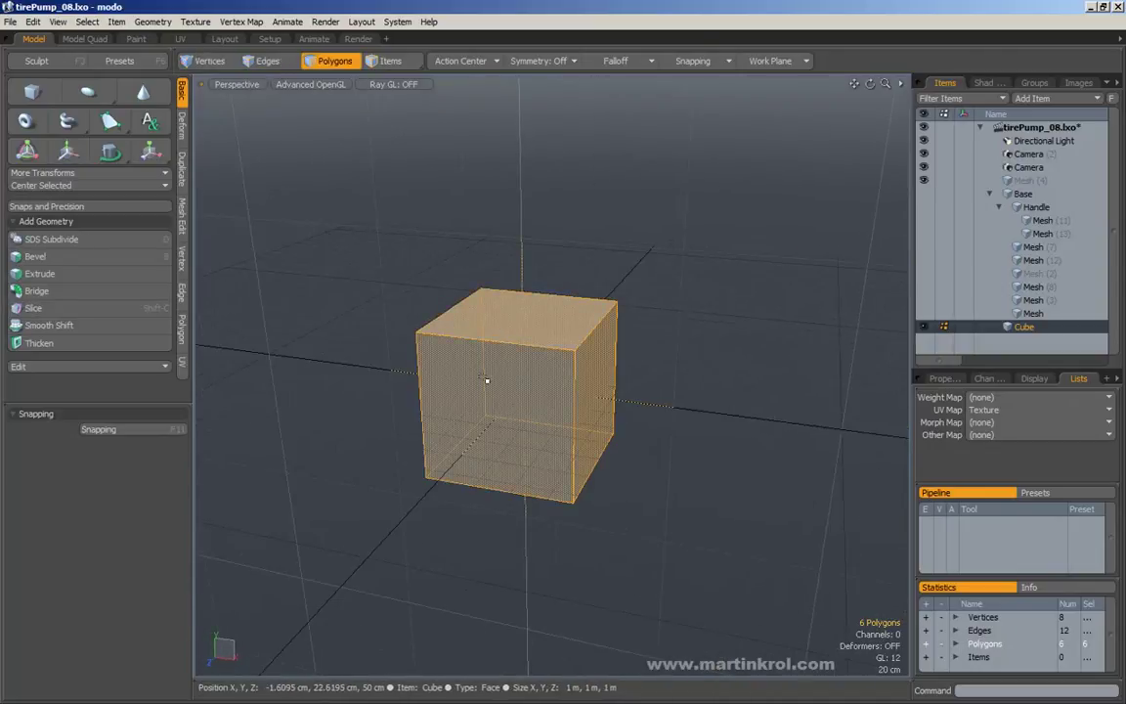
key(w)
drag(585, 391, 380, 367)
key(space)
click(595, 285)
alt+drag(472, 207, 505, 279)
Add a unit cone at the origin in the same mesh and move it along positive X, opposite the cube.
key(ctrl)
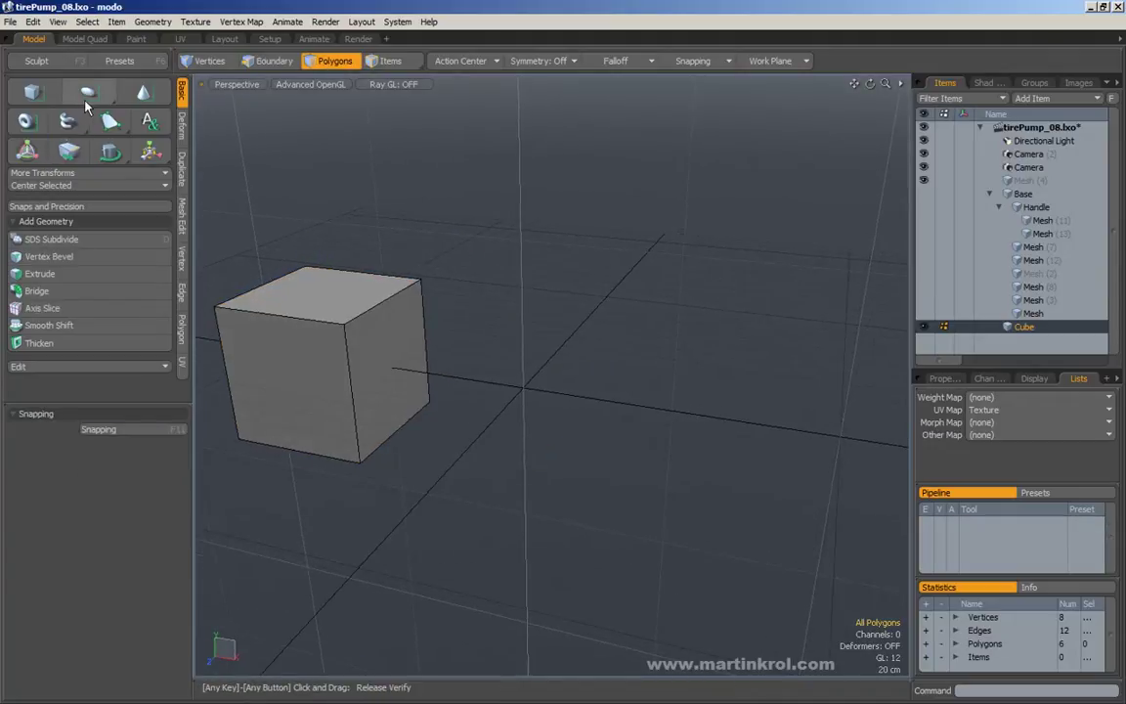
ctrl+click(143, 94)
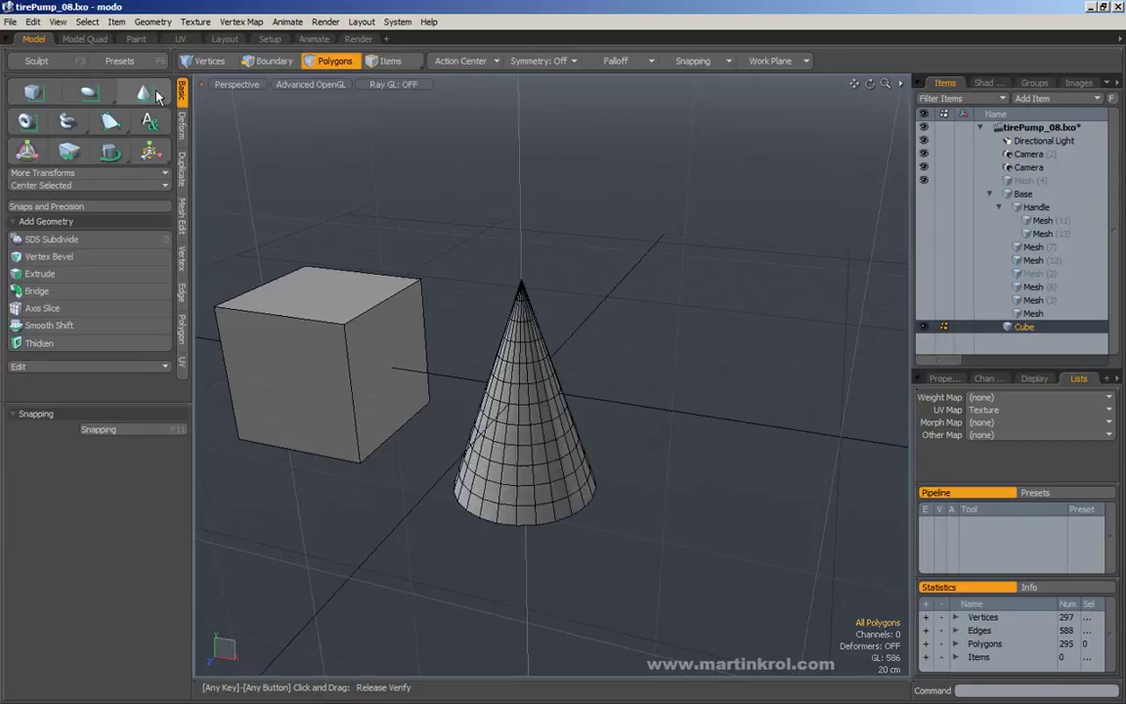
alt+drag(603, 264, 651, 357)
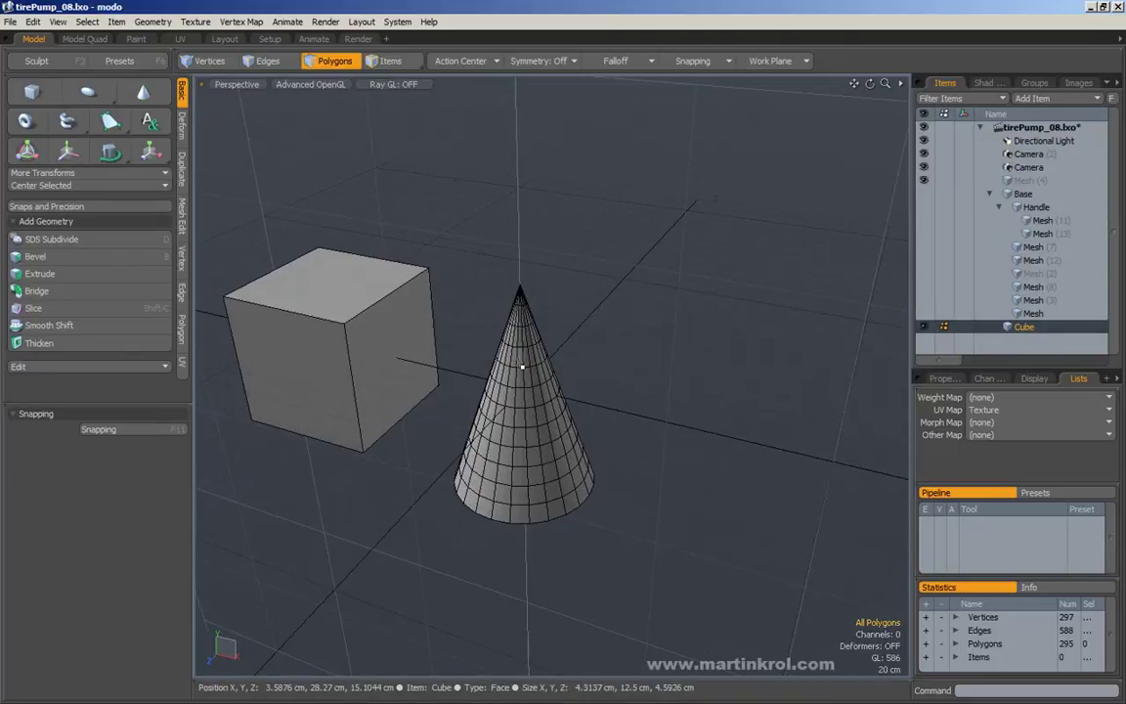
double_click(529, 401)
key(y)
drag(575, 403, 794, 453)
key(space)
click(666, 264)
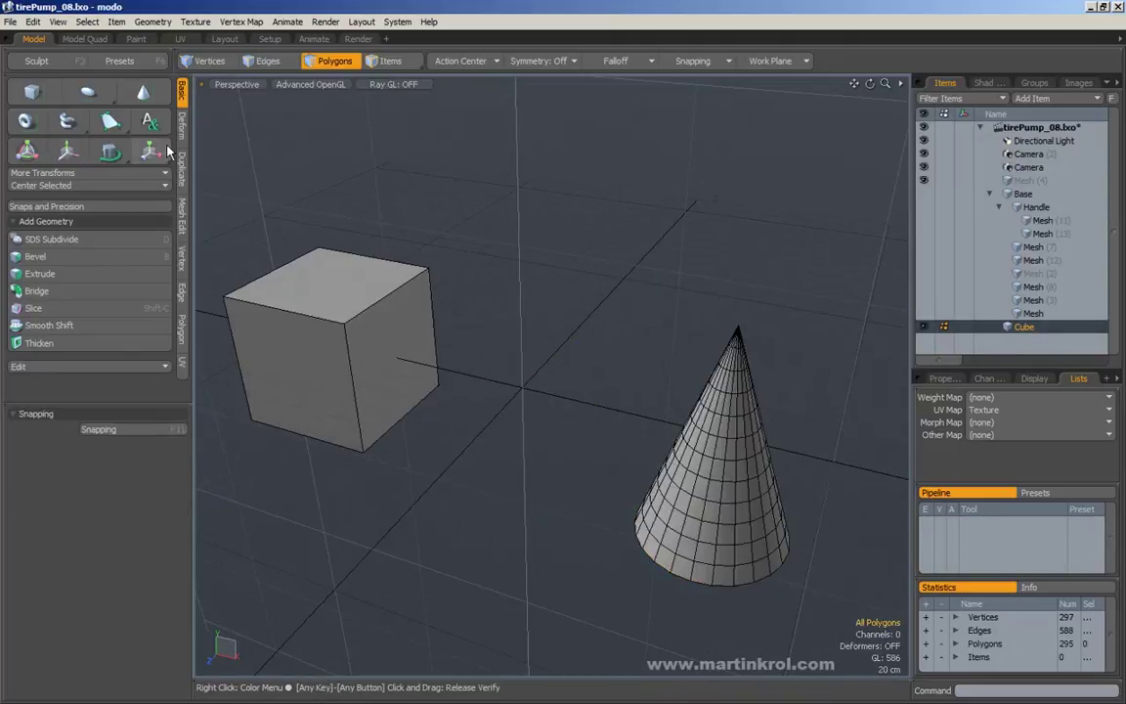
Add a unit toroid to the same mesh, lower it along Y below the origin and clear the selection.
click(25, 122)
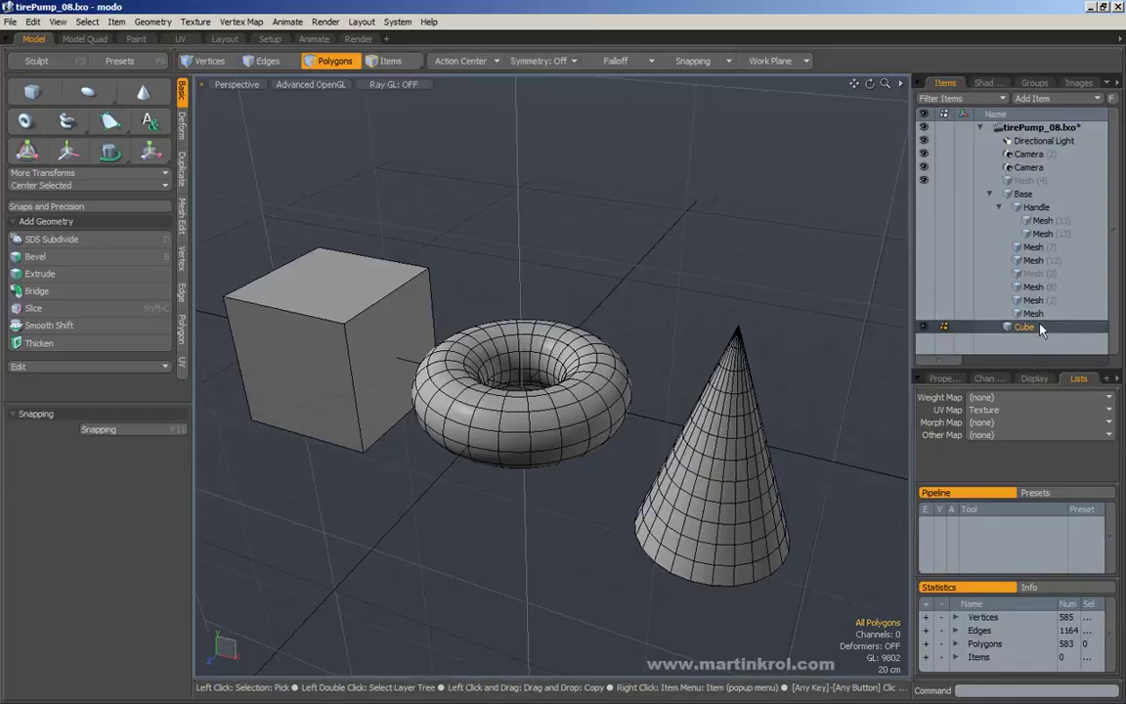
double_click(572, 384)
key(w)
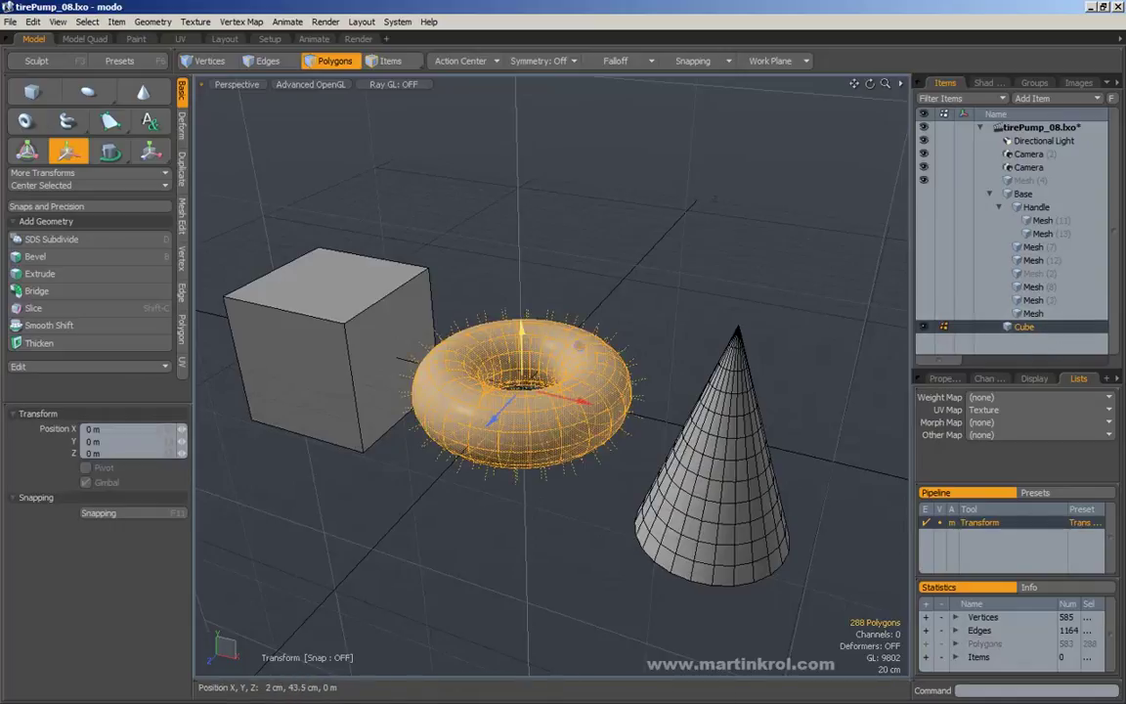
drag(521, 331, 522, 450)
key(q)
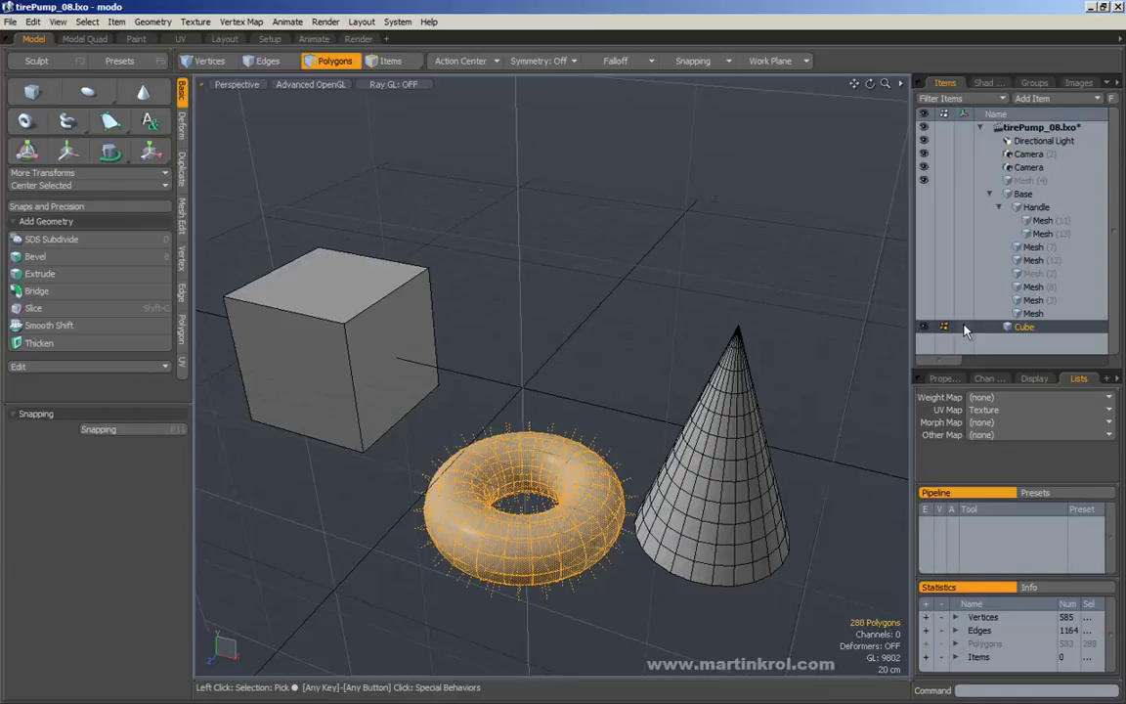
right_drag(696, 258, 761, 292)
scroll(675, 311, down, 3)
alt+drag(665, 309, 665, 220)
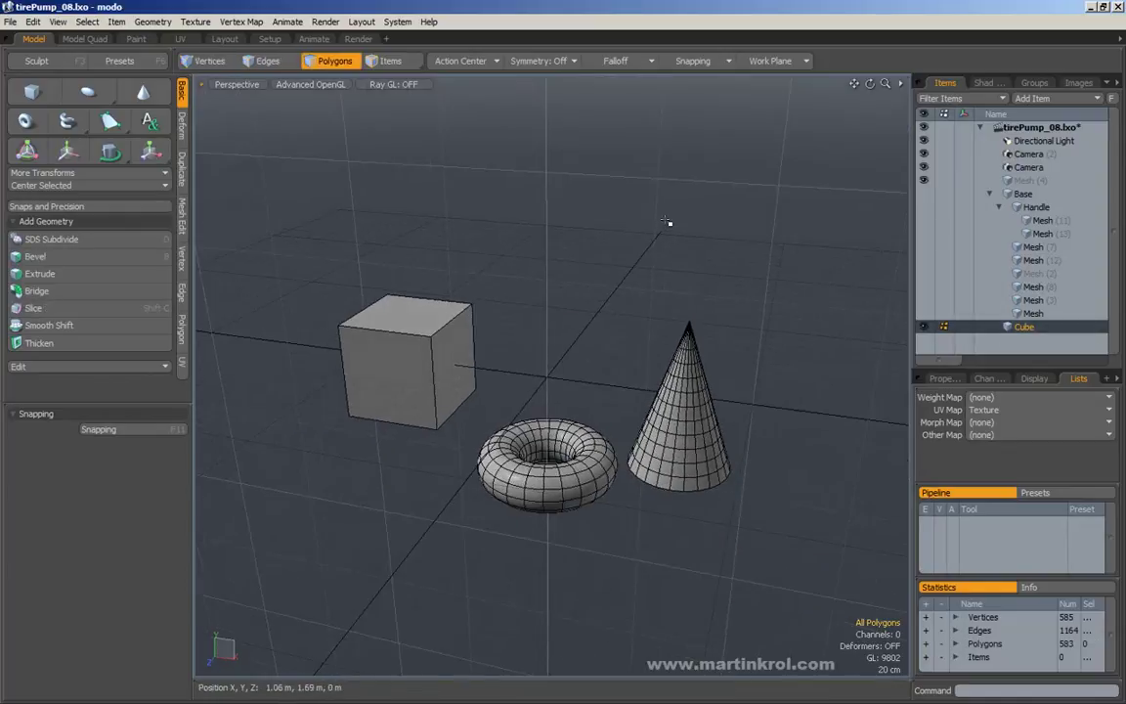
Add a unit cube at the origin as a separate mesh item.
key(shift)
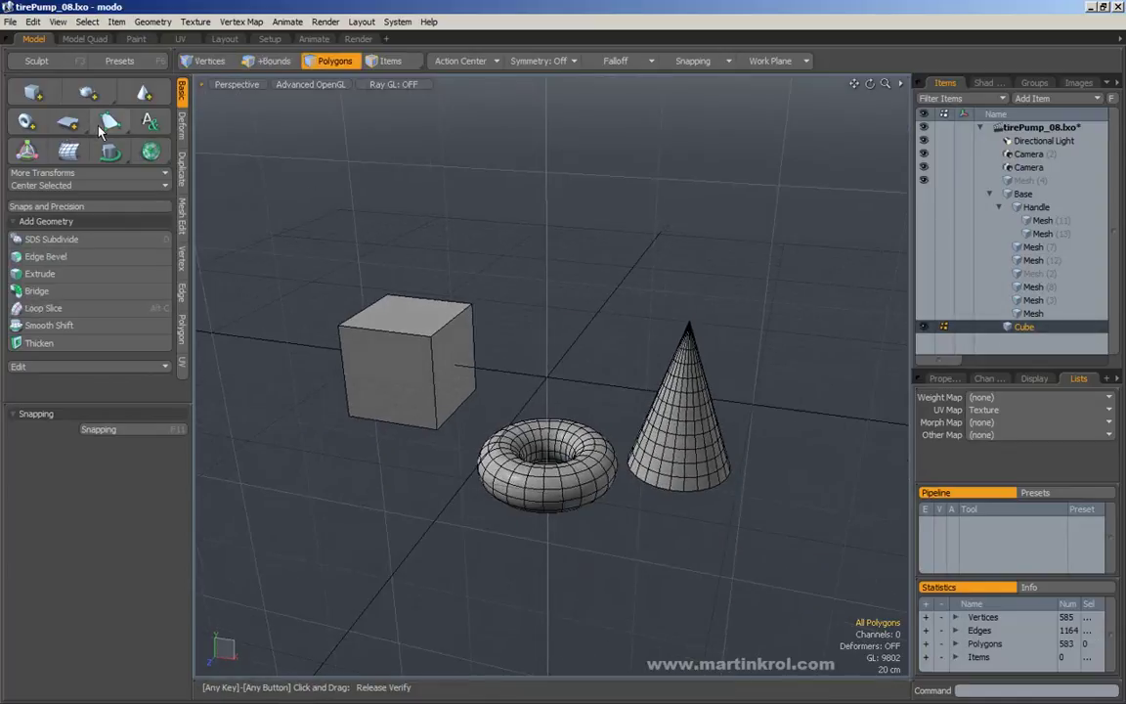
ctrl+click(34, 93)
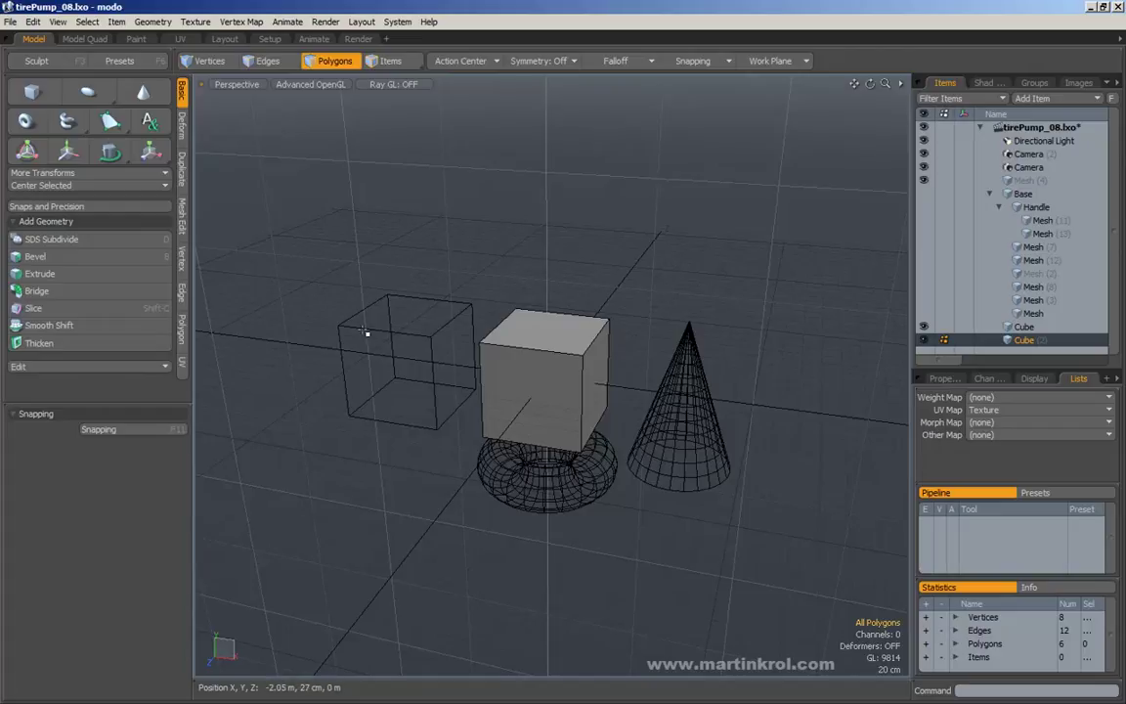
alt+drag(426, 415, 427, 355)
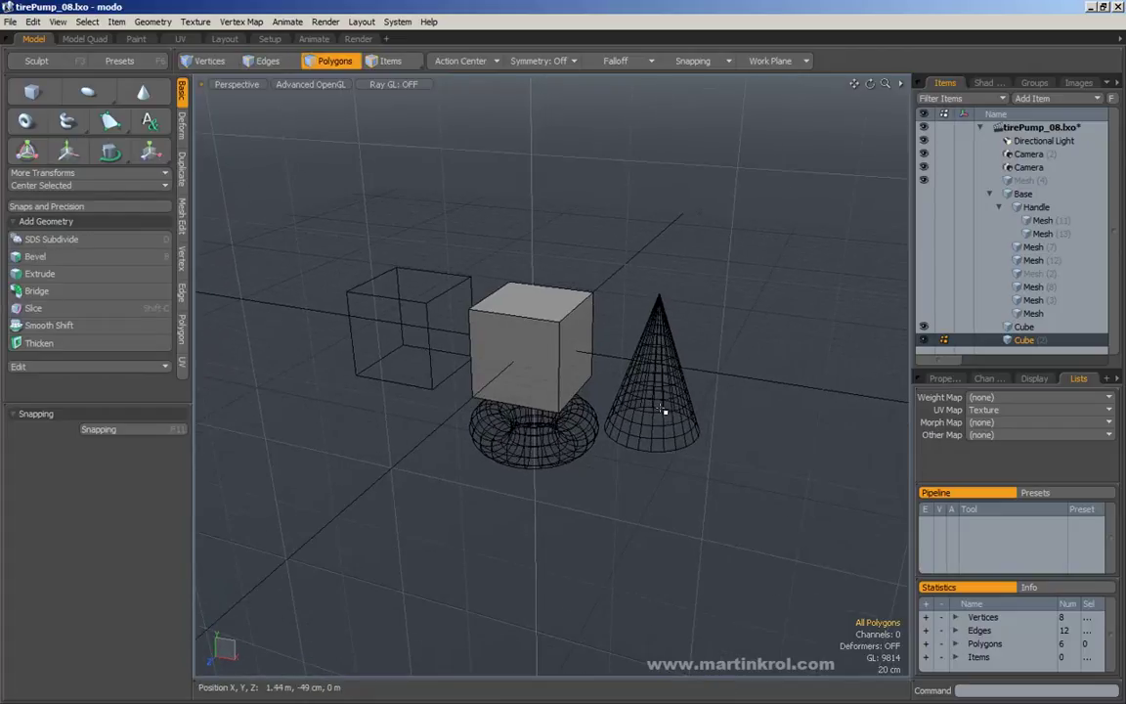
click(1026, 340)
Add teapot, cone, toroid and plane primitives at the origin, each as its own mesh item.
key(ctrl)
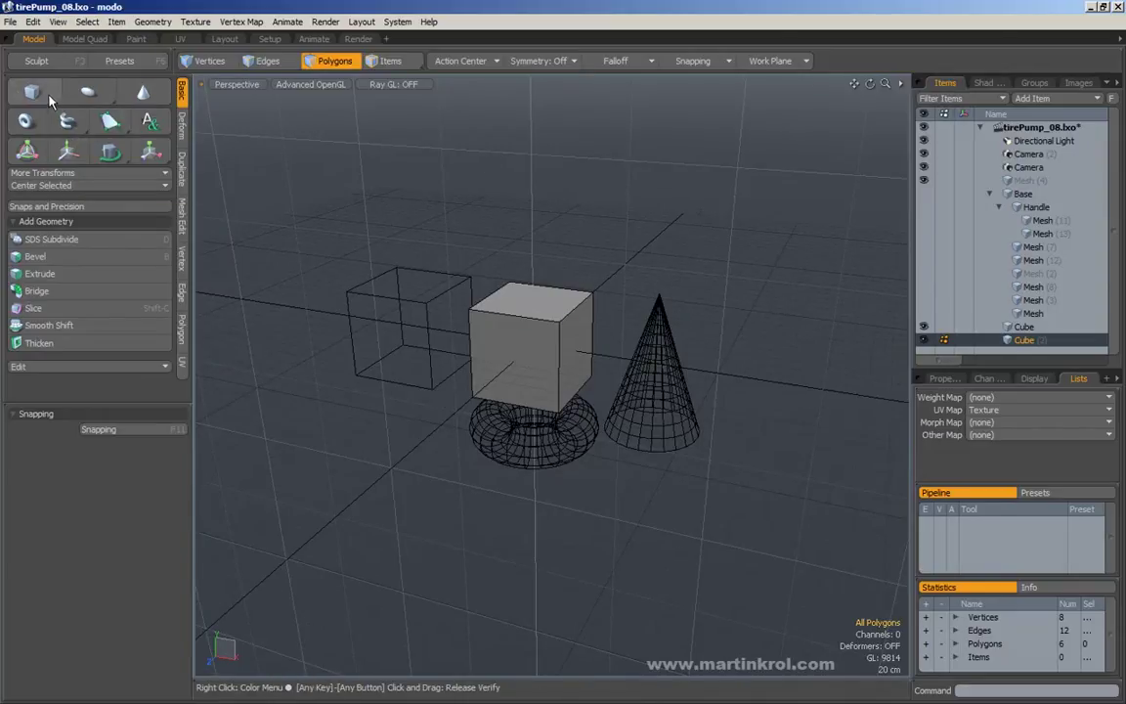
key(ctrl)
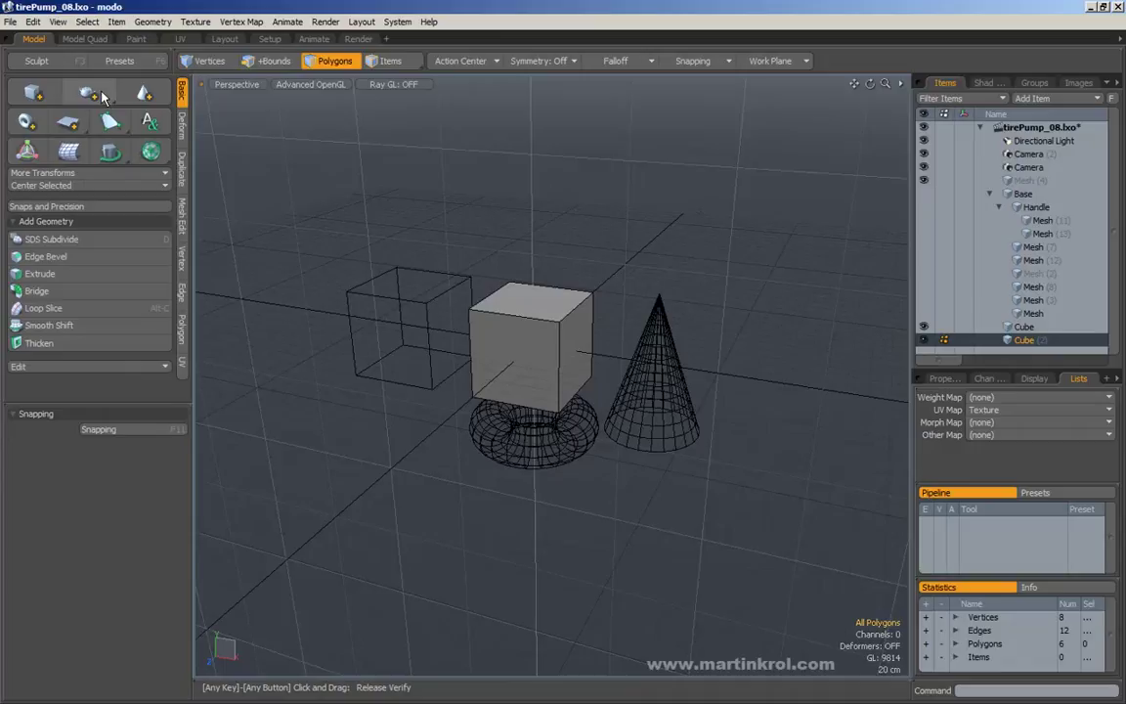
ctrl+click(98, 95)
ctrl+click(143, 92)
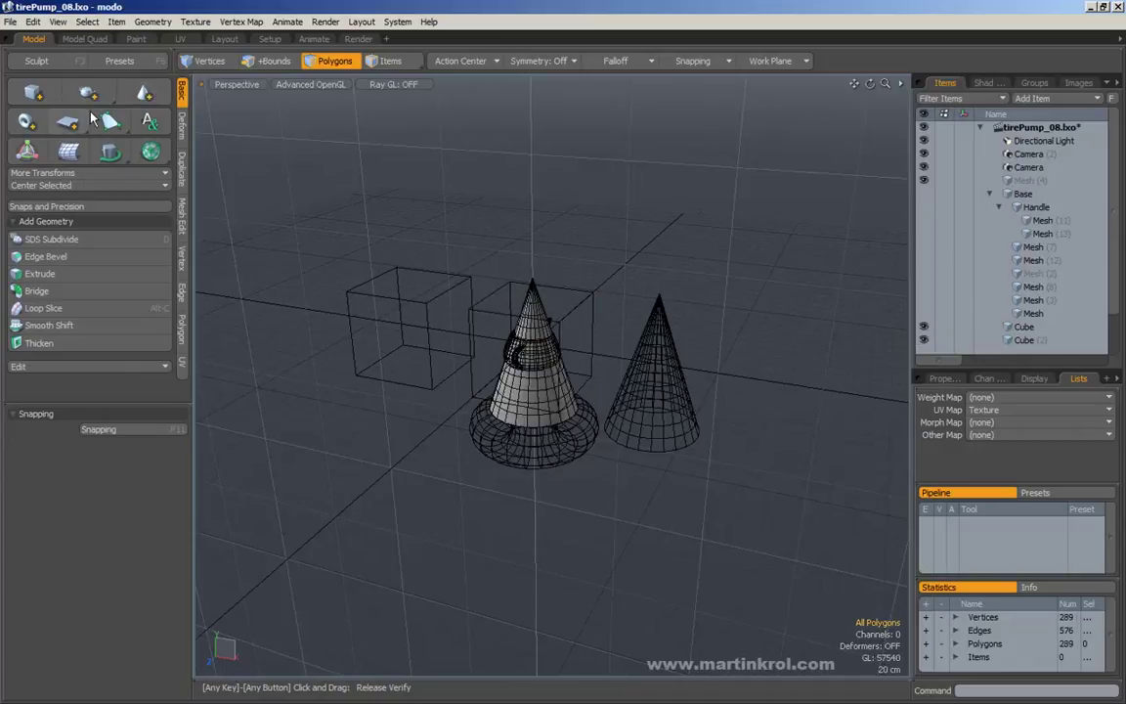
ctrl+click(28, 122)
ctrl+click(68, 122)
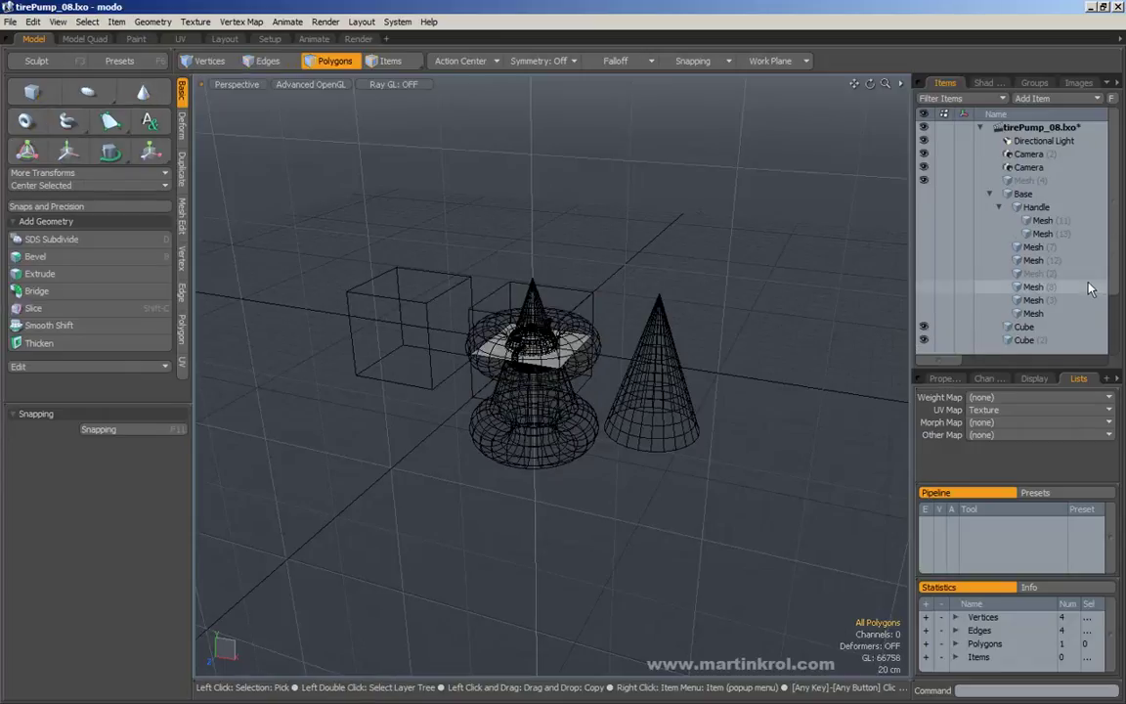
Make the Teapot, Cone, Toroid and Plane items active in turn to examine how each primitive sits in its own item.
scroll(1075, 284, down, 2)
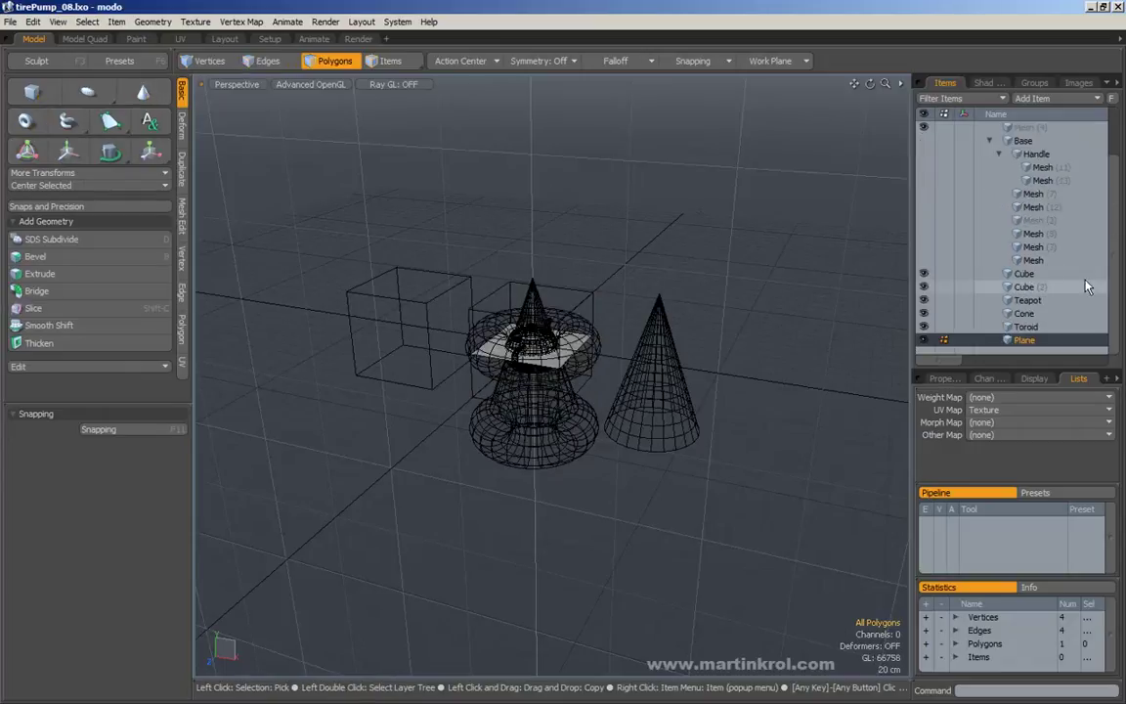
click(1033, 302)
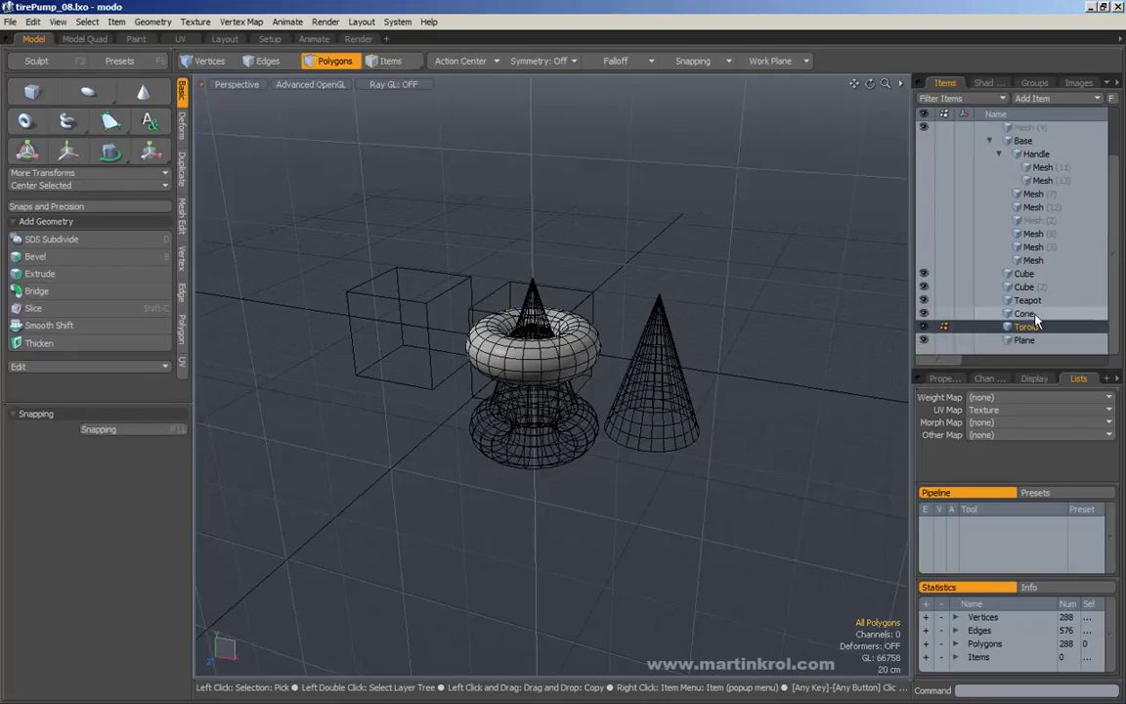
click(1025, 313)
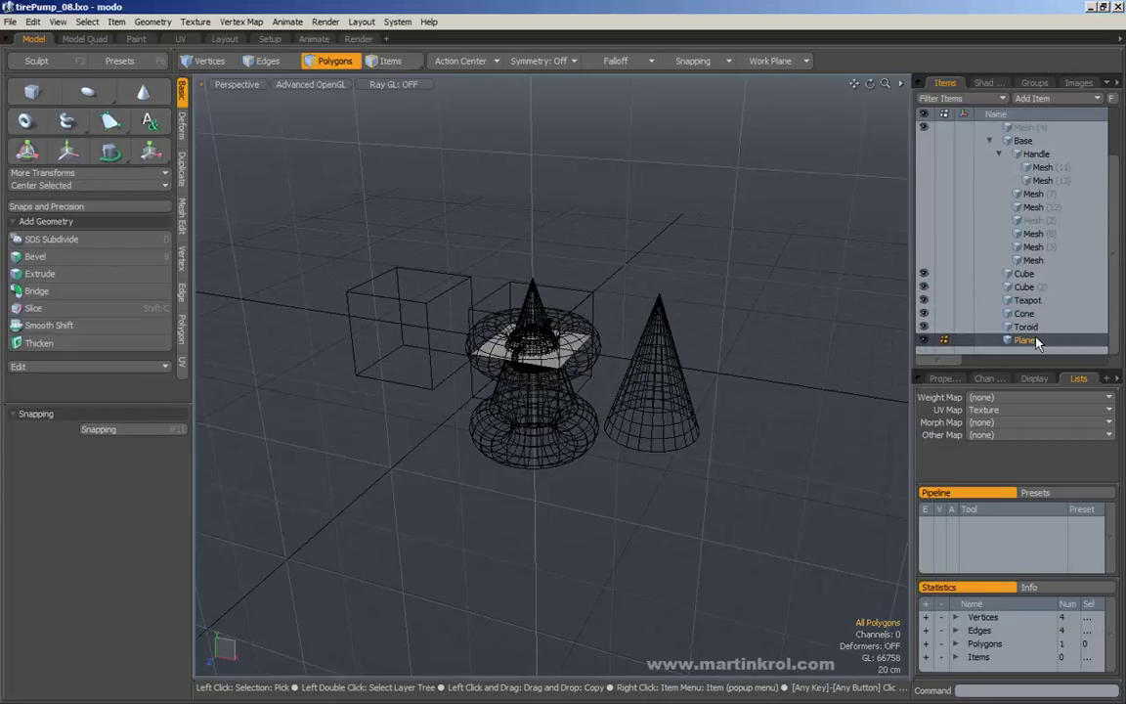
click(1031, 326)
click(1033, 313)
click(1033, 301)
click(1034, 313)
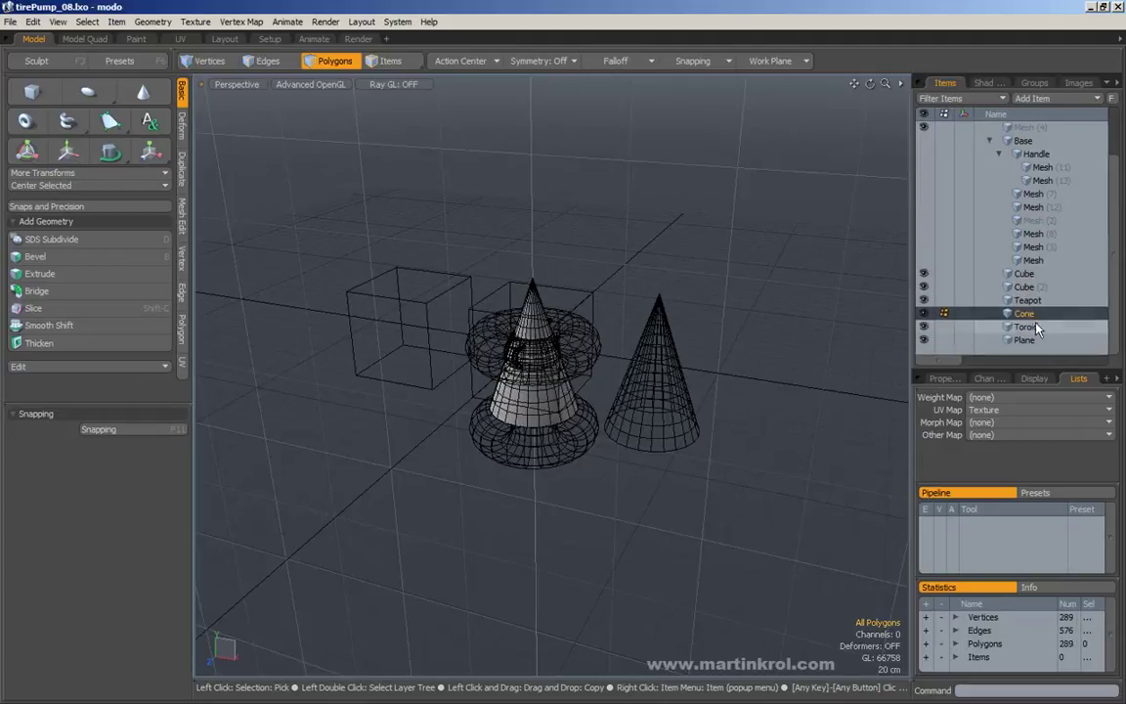
click(1036, 327)
click(1034, 340)
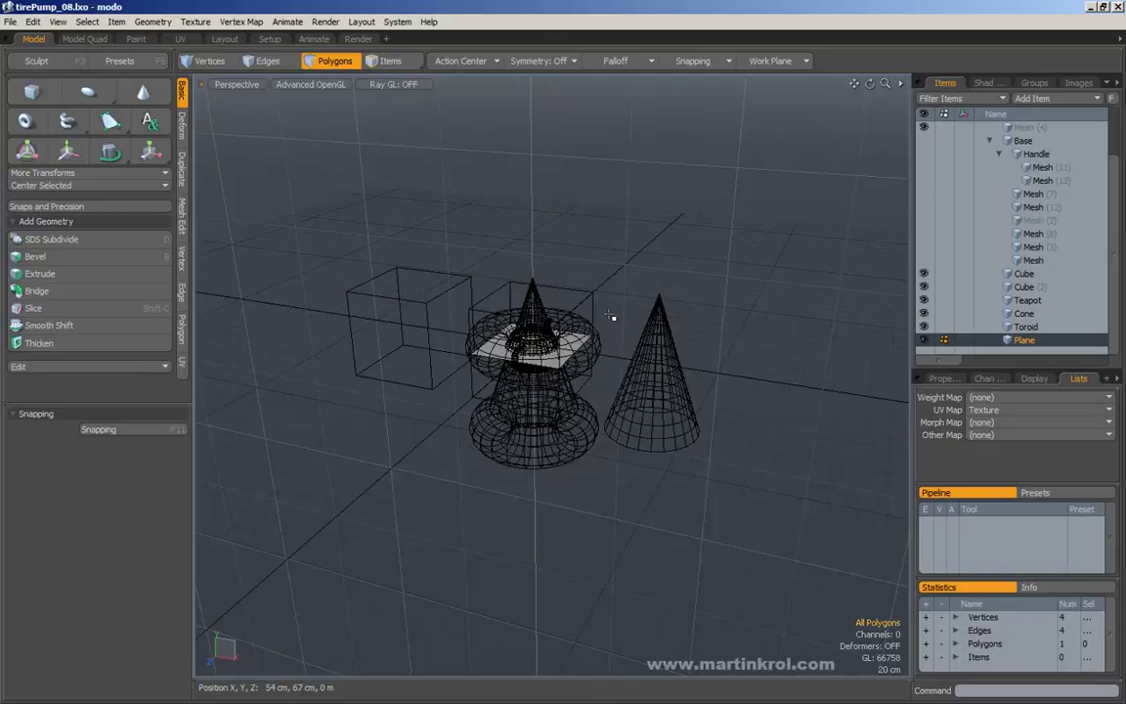
click(531, 307)
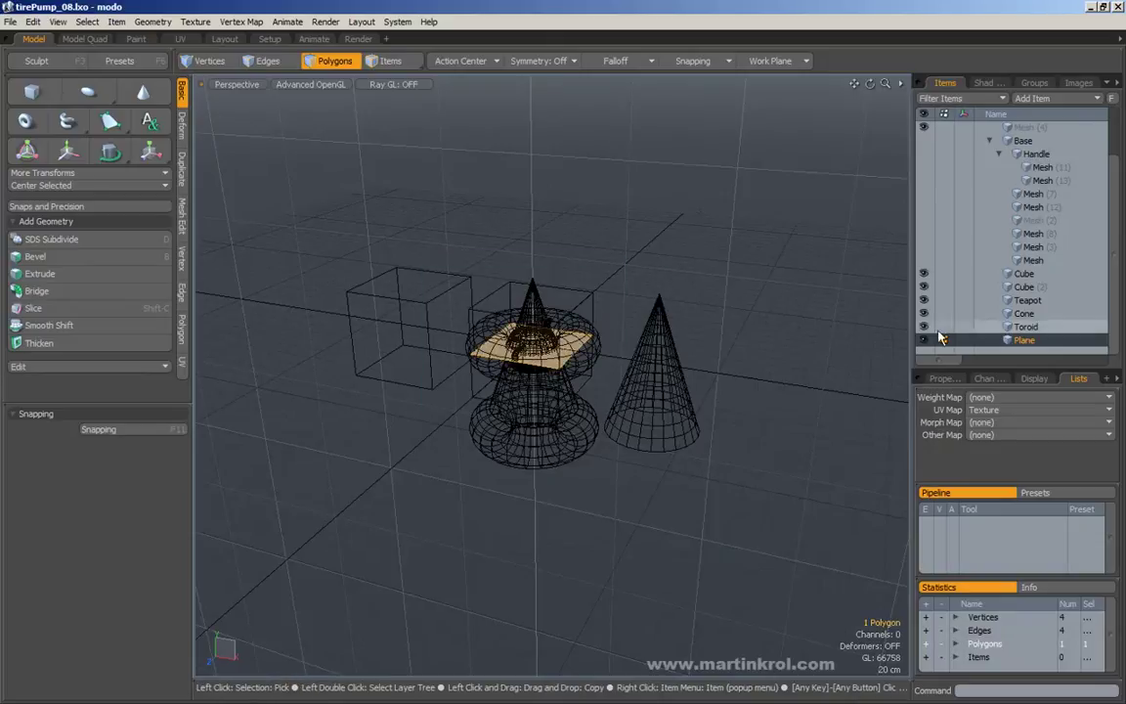
Delete the second Cube, Teapot, Cone, Toroid and Plane items together, keeping the first Cube item.
click(1024, 274)
shift+click(1026, 287)
right_click(1031, 293)
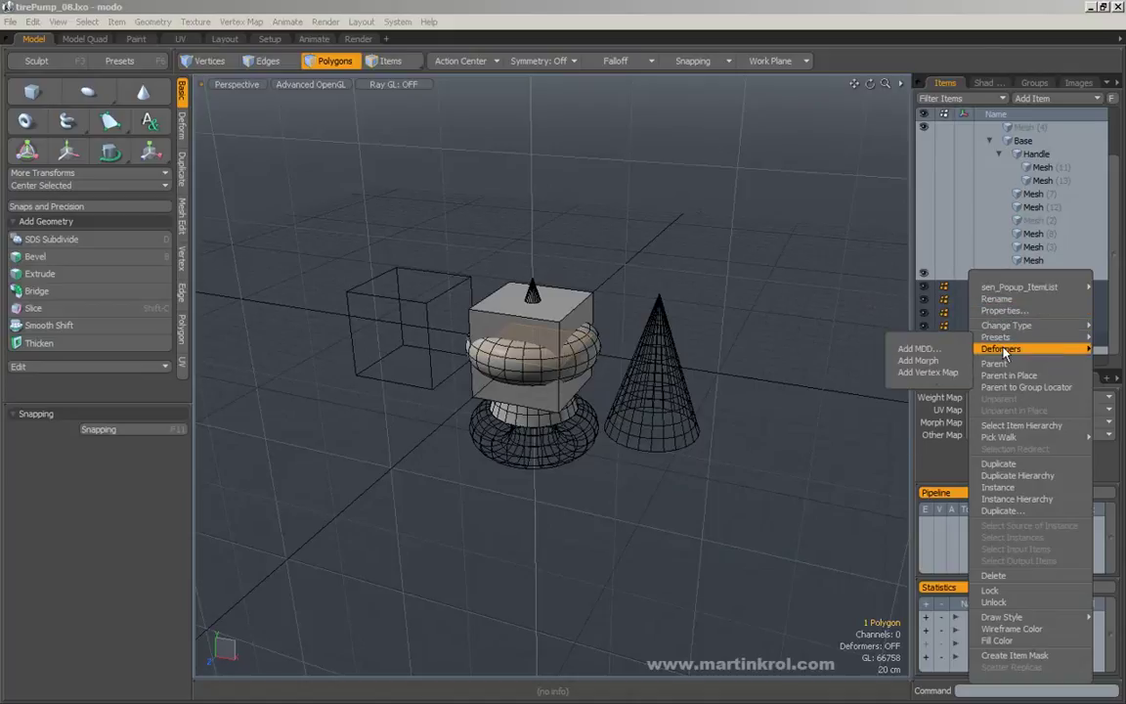
click(849, 358)
right_click(1019, 291)
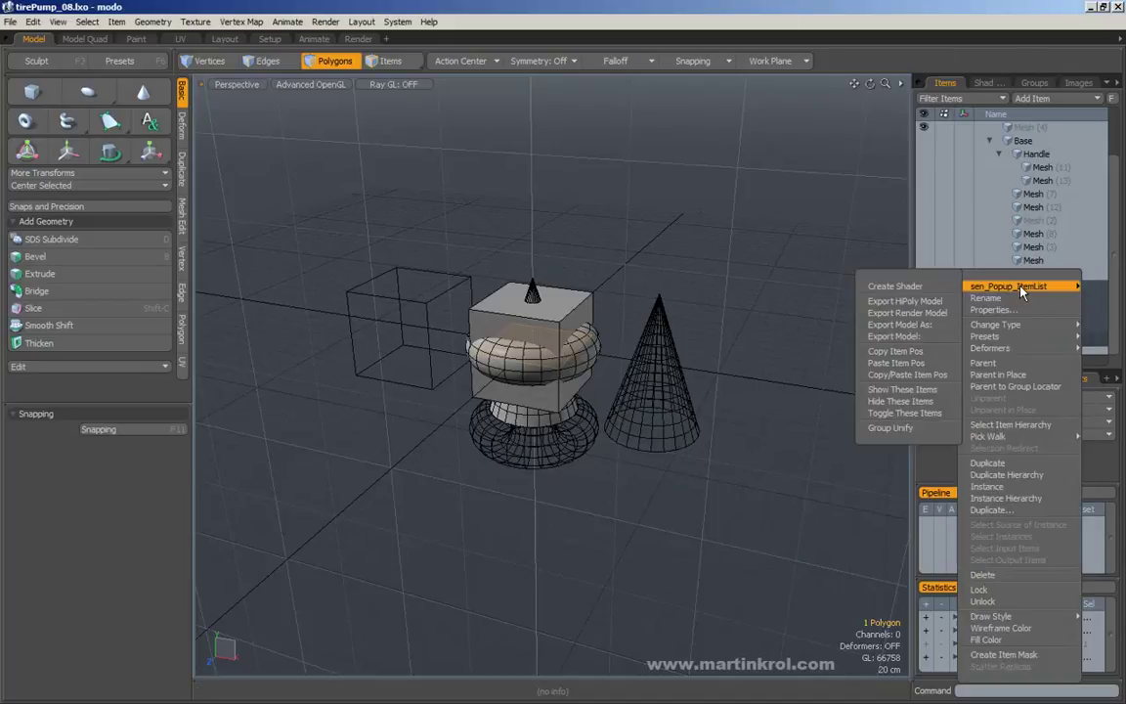
click(982, 573)
key(Return)
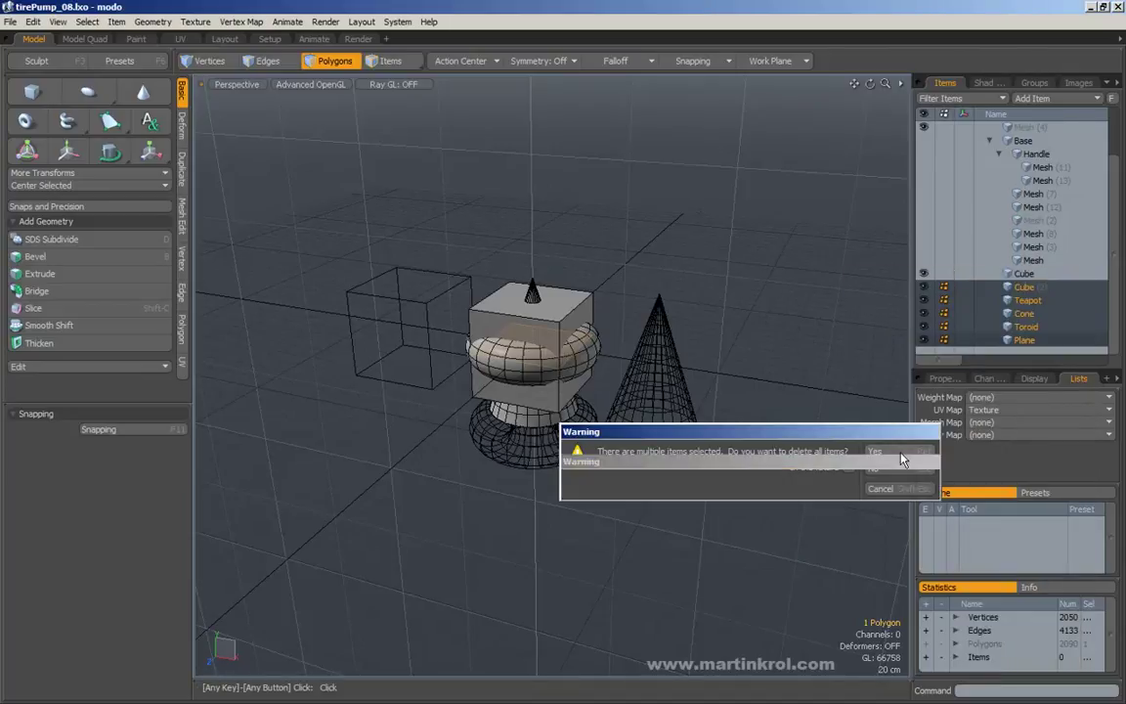
Delete the toroid and cone polygons from the Cube item, keeping only the cube.
alt+drag(567, 305, 583, 321)
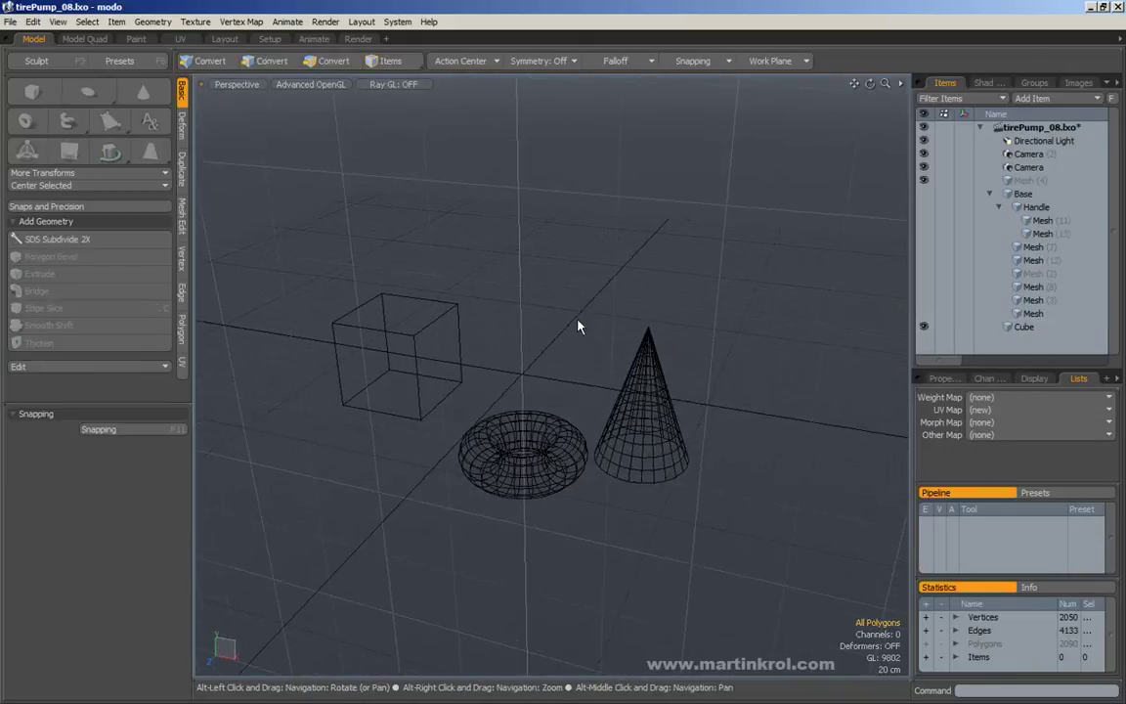
key(3)
click(1023, 326)
drag(711, 341, 537, 513)
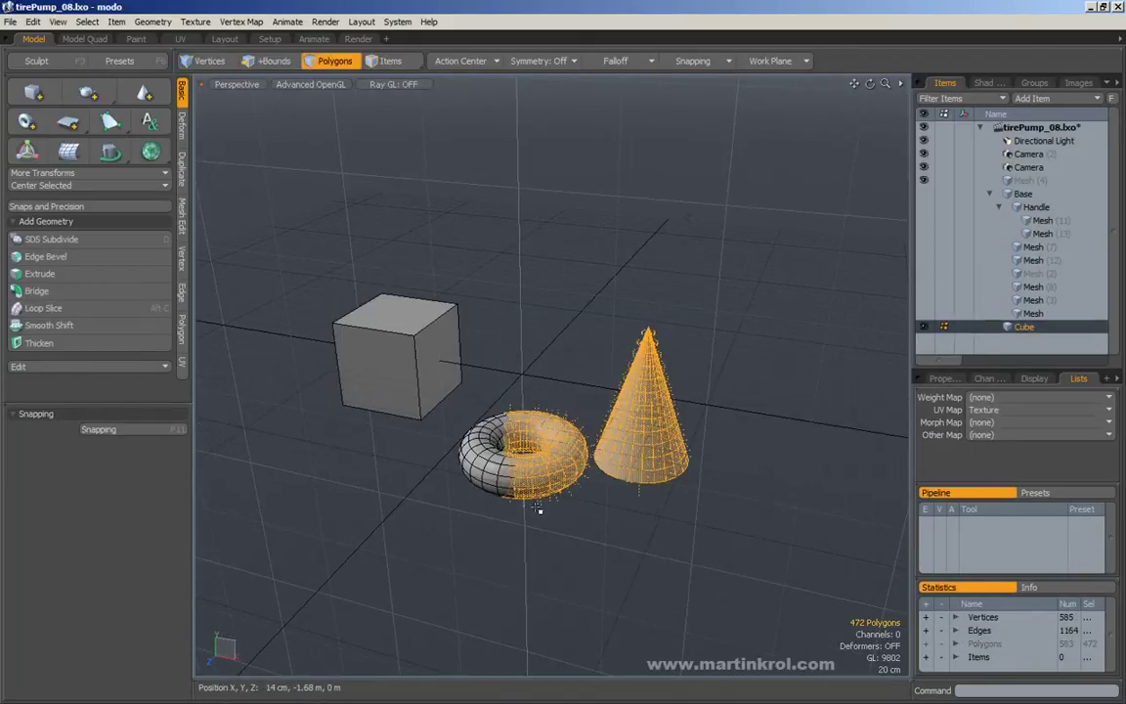
key(Delete)
alt+drag(605, 434, 535, 410)
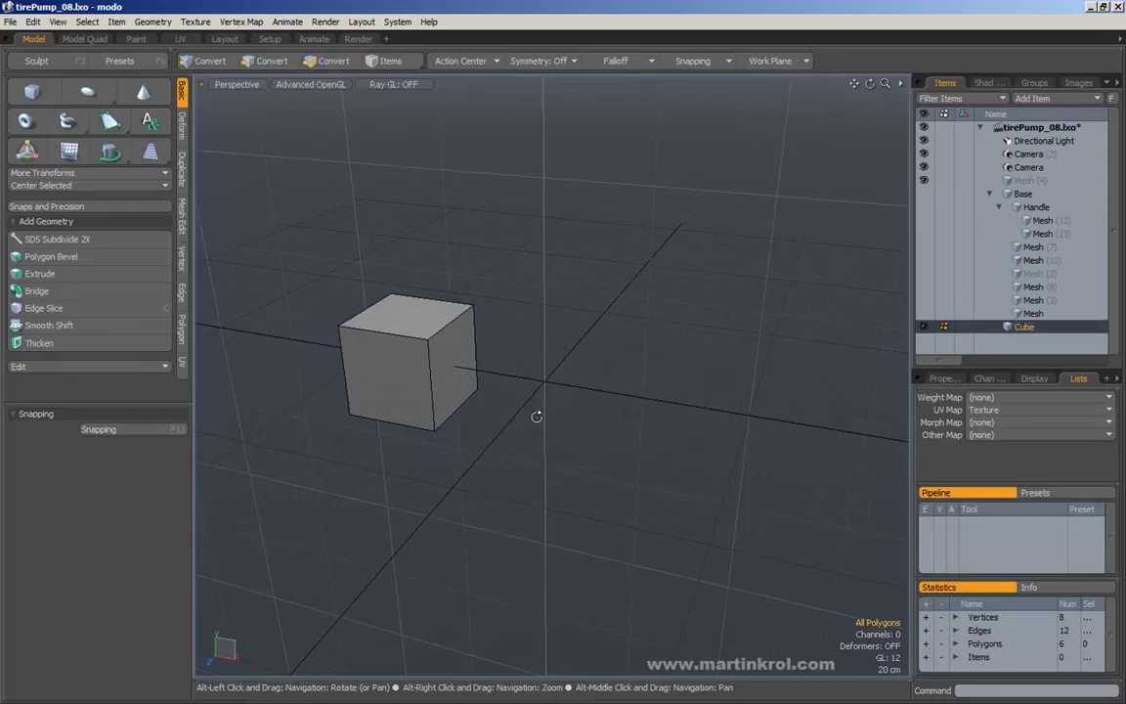
Add a unit toroid, a unit ellipsoid and a unit cone at the origin inside the current Cube mesh.
key(ctrl)
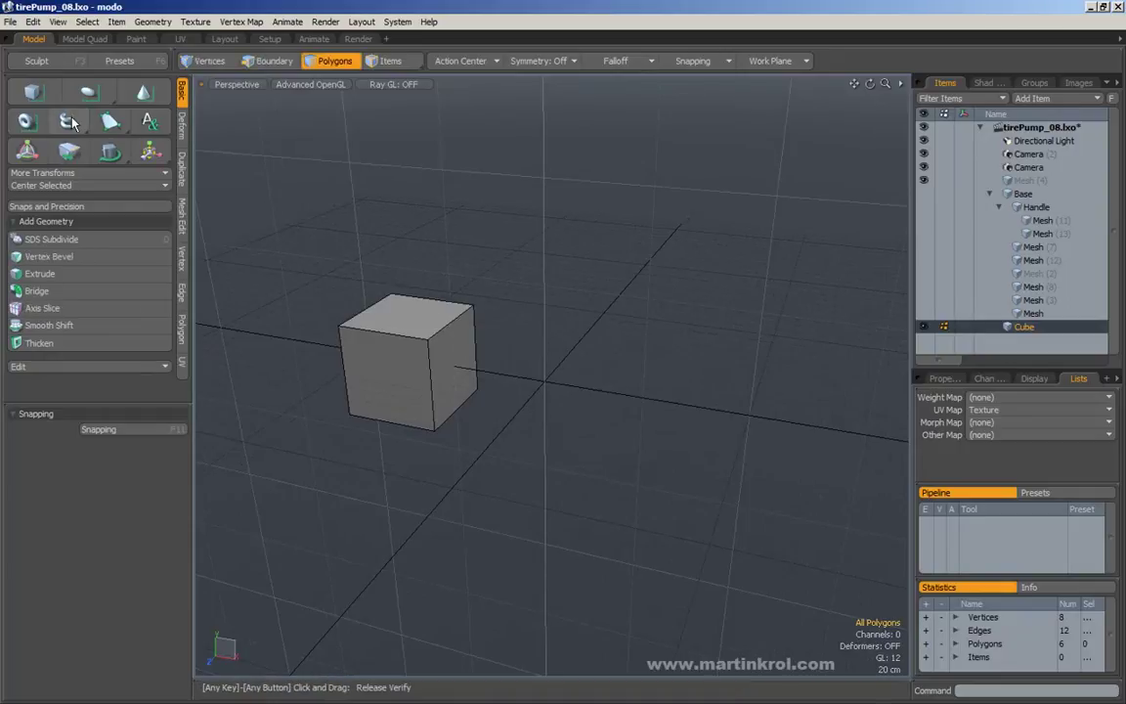
ctrl+click(34, 121)
ctrl+click(89, 95)
ctrl+click(143, 94)
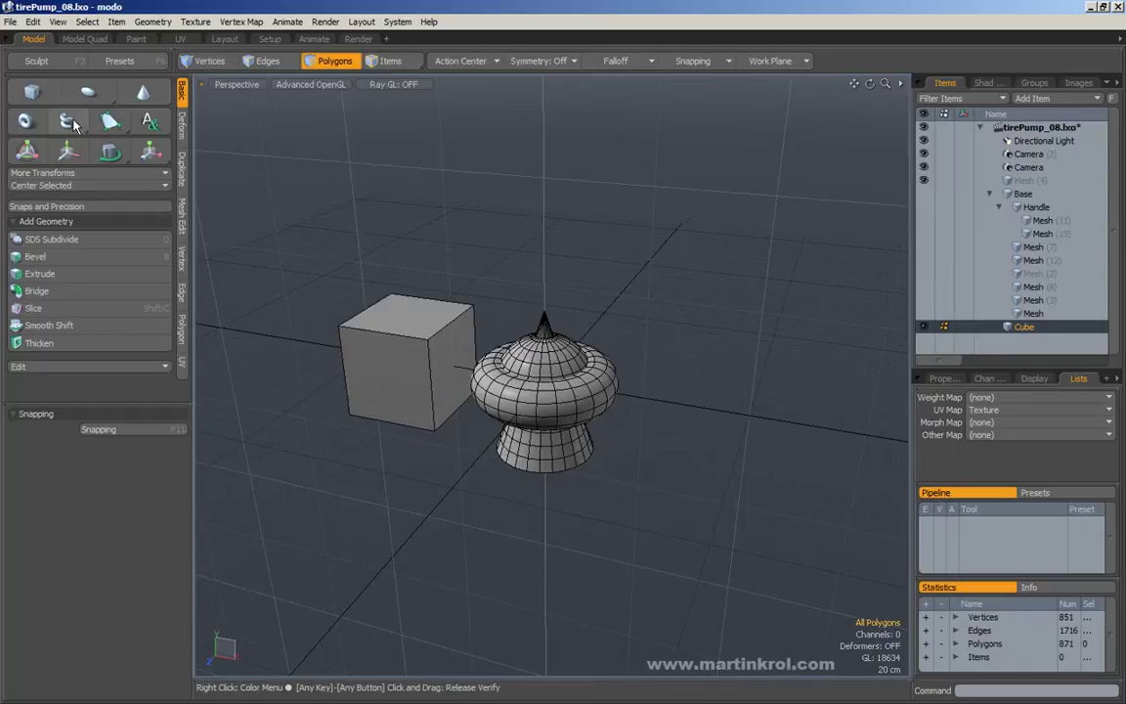
key(ctrl)
key(ctrl)
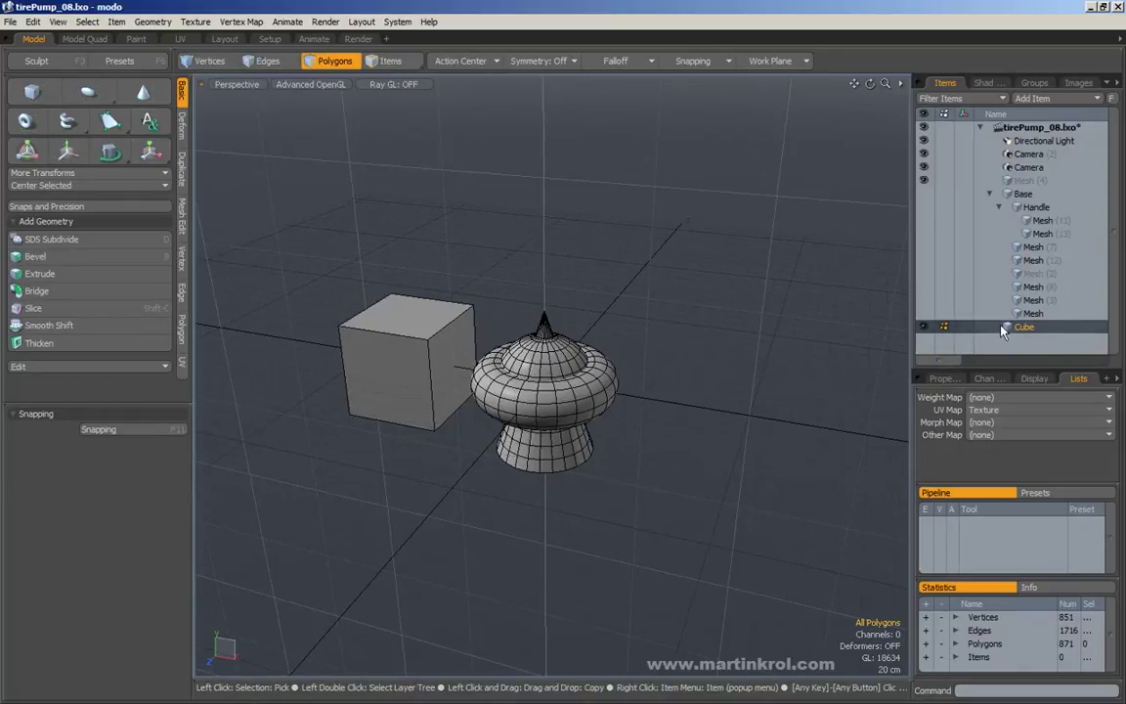
Select all connected toroid polygons and move the toroid away from the other primitives.
double_click(596, 385)
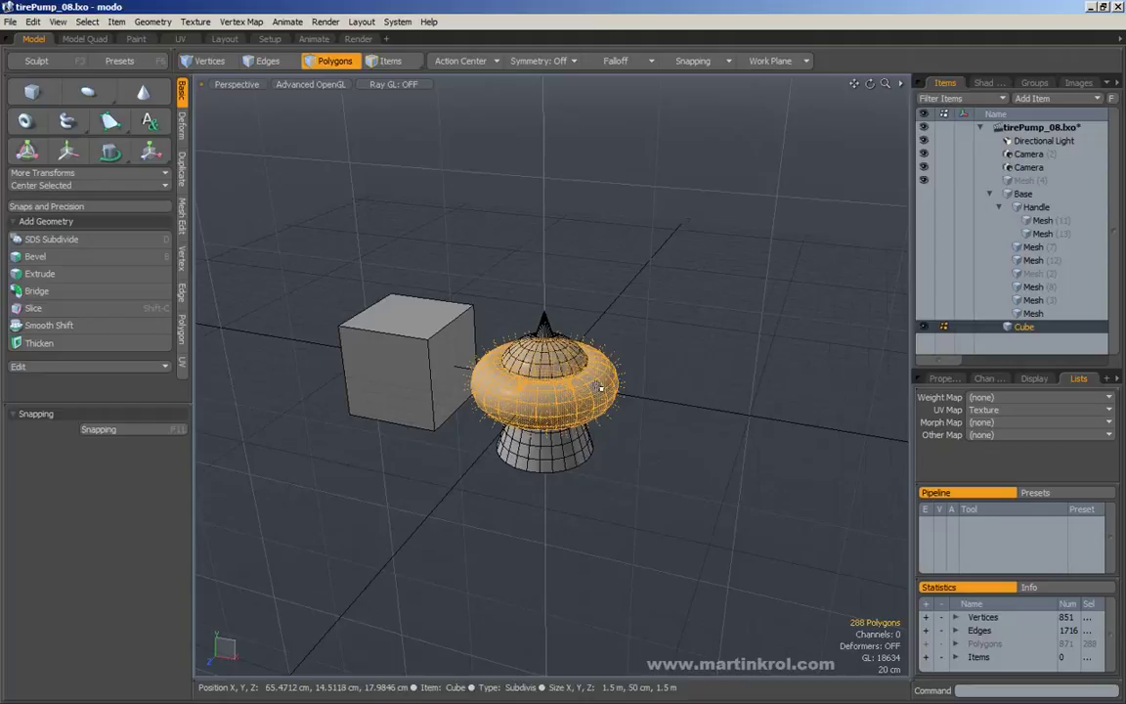
key(w)
drag(636, 300, 855, 395)
key(q)
Select all connected polygons of the ball at the origin and move it away from the cone.
double_click(534, 377)
double_click(533, 376)
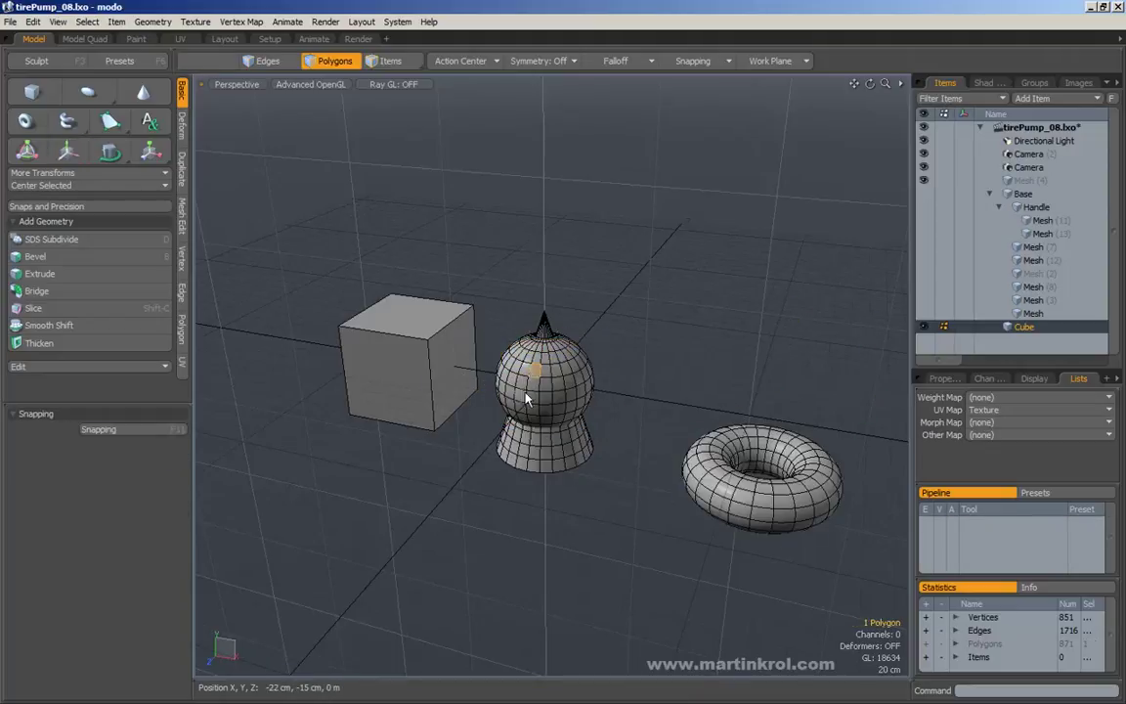
key(w)
drag(498, 396, 577, 310)
key(q)
Lasso-select the added toroid, ball and cone polygons and delete them, keeping the cube.
click(658, 322)
mouse_move(792, 234)
right_down()
mouse_move(683, 347)
mouse_move(403, 559)
right_up()
key(Delete)
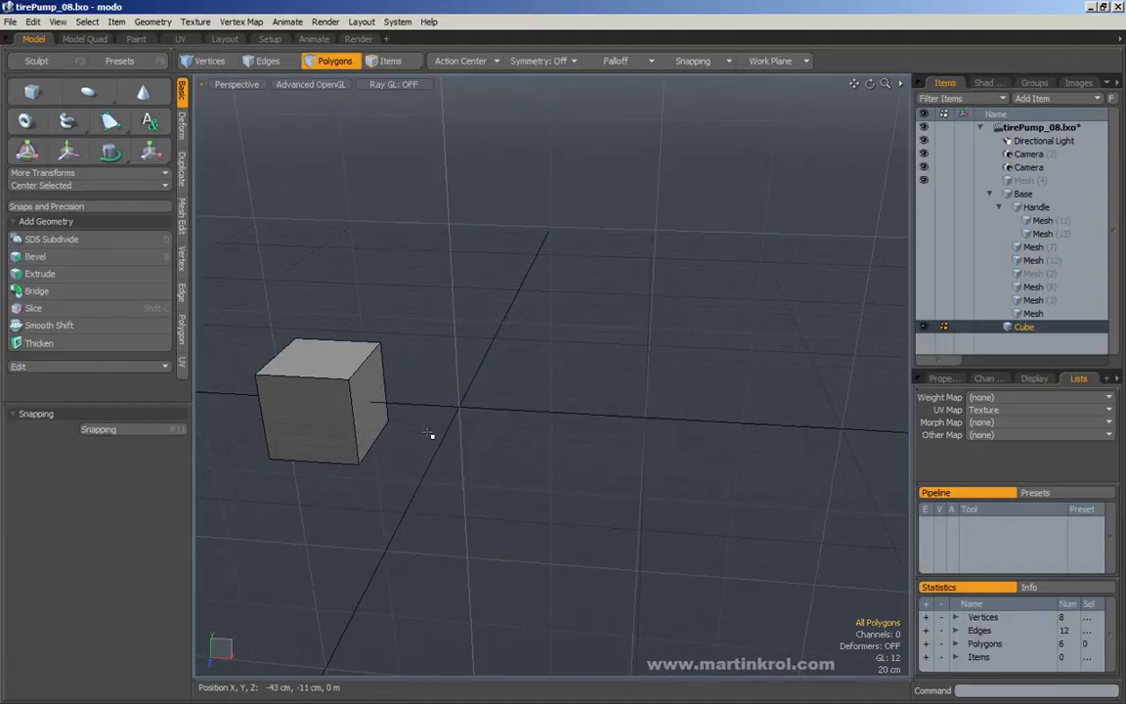
mouse_move(387, 402)
alt+shift+mouse_down()
mouse_move(494, 403)
mouse_move(591, 325)
mouse_move(589, 372)
alt+shift+mouse_up()
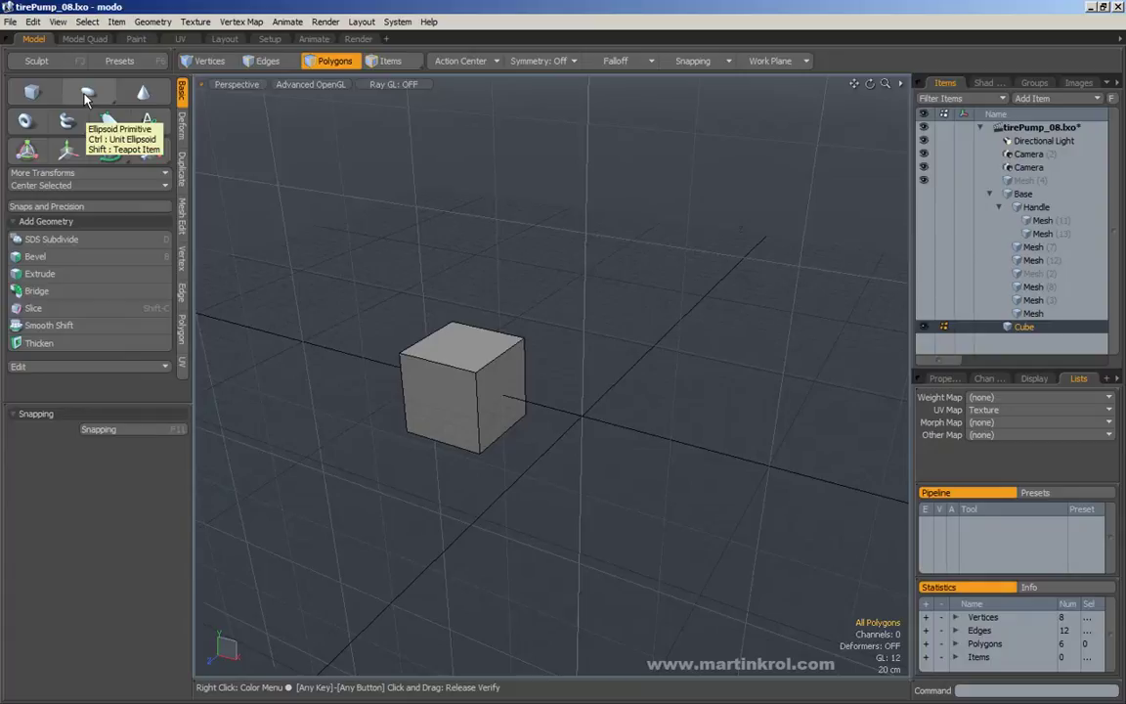
Create a Globe sphere above the cube with radii of about 96 cm, 81 cm and 67 cm in X, Y and Z.
click(86, 97)
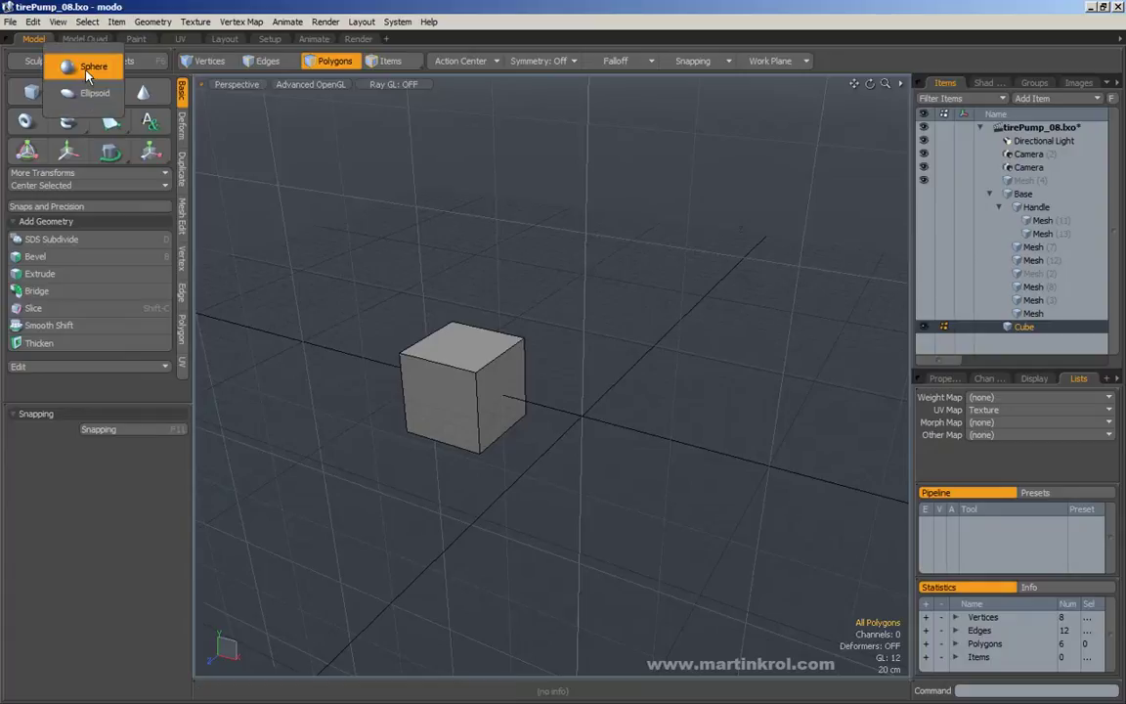
click(90, 68)
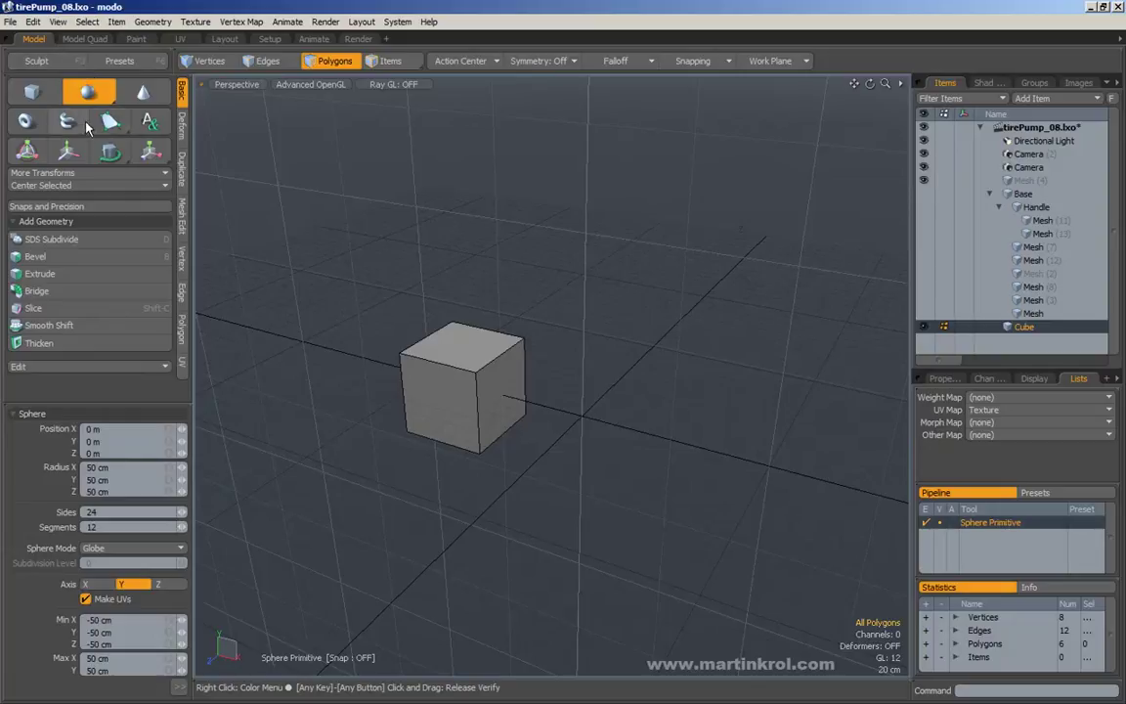
drag(552, 200, 642, 297)
drag(553, 202, 516, 217)
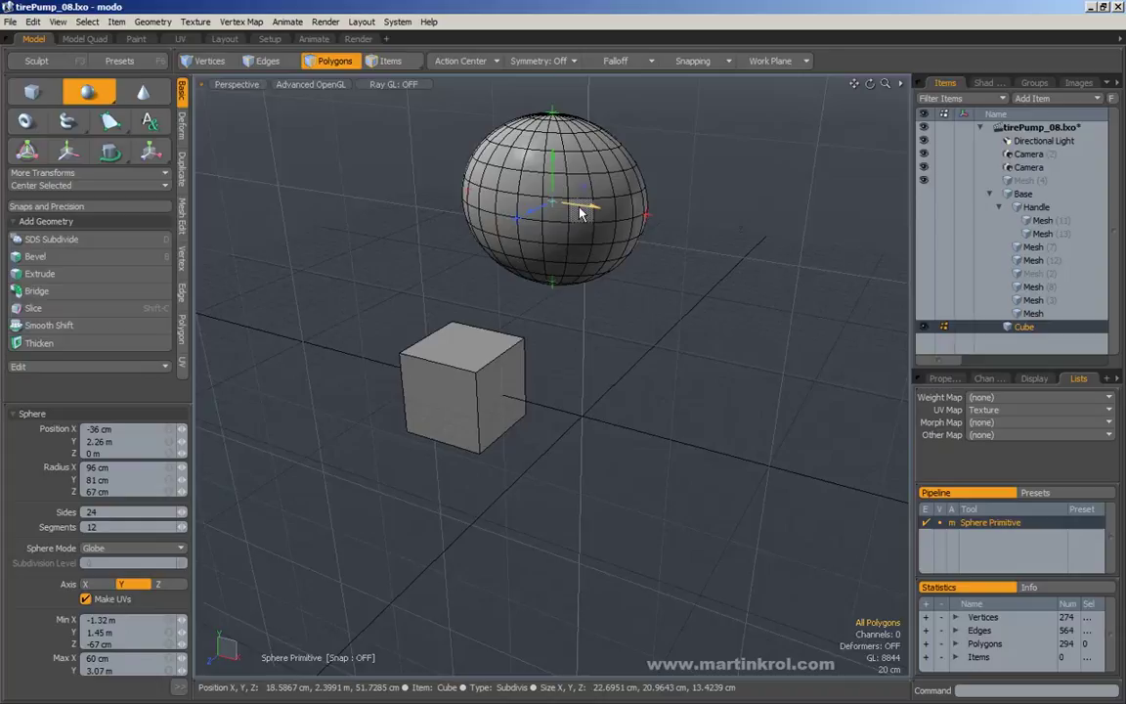
Undo the sphere drawn above the cube.
key(space)
key(ctrl+z)
key(ctrl+z)
key(ctrl+z)
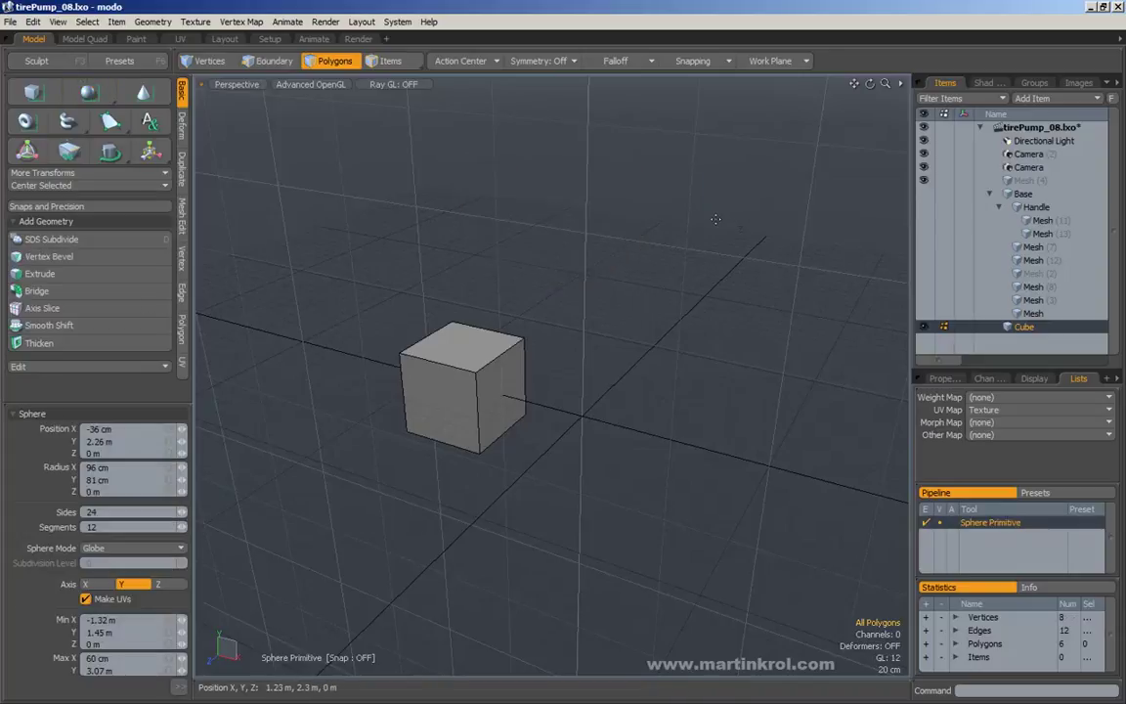
Create an ellipsoid above the cube with radii of about 1.46 m, 75 cm and 65.5 cm in X, Y and Z.
drag(102, 101, 106, 120)
drag(486, 162, 632, 257)
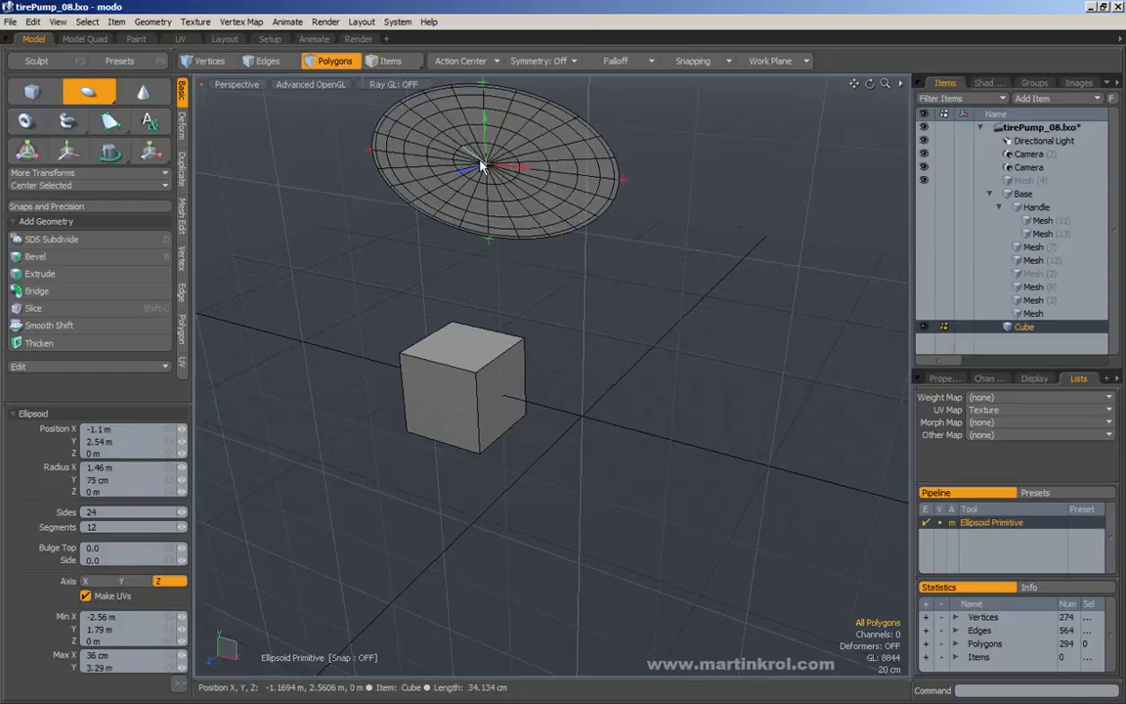
drag(487, 165, 437, 179)
alt+drag(585, 142, 395, 216)
alt+drag(396, 216, 577, 267)
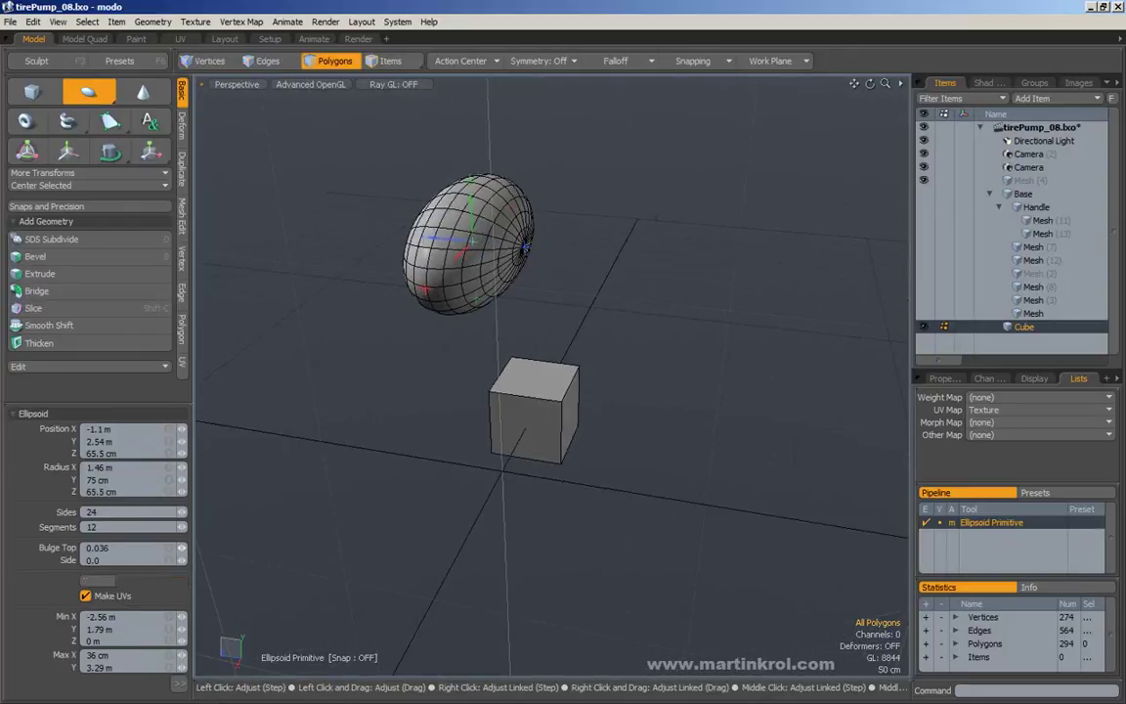
Vary the ellipsoid's top bulge, trying about 0.65, and finish the ellipsoid.
drag(169, 548, 182, 550)
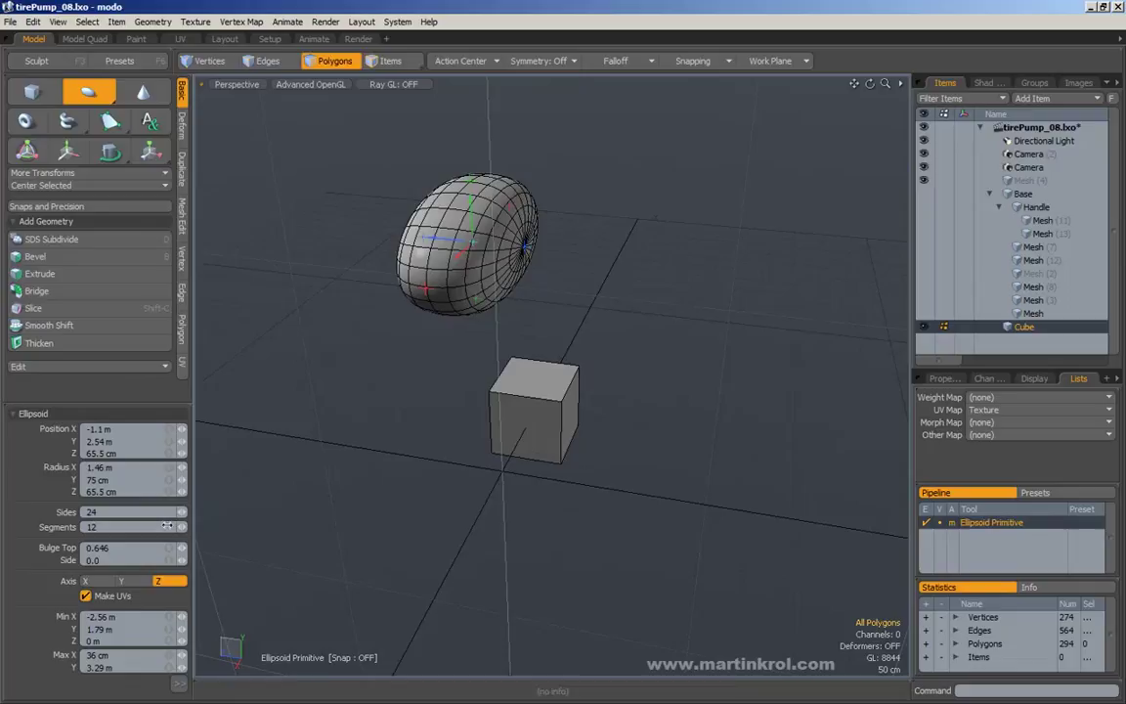
alt+drag(391, 305, 553, 364)
drag(183, 549, 190, 549)
key(q)
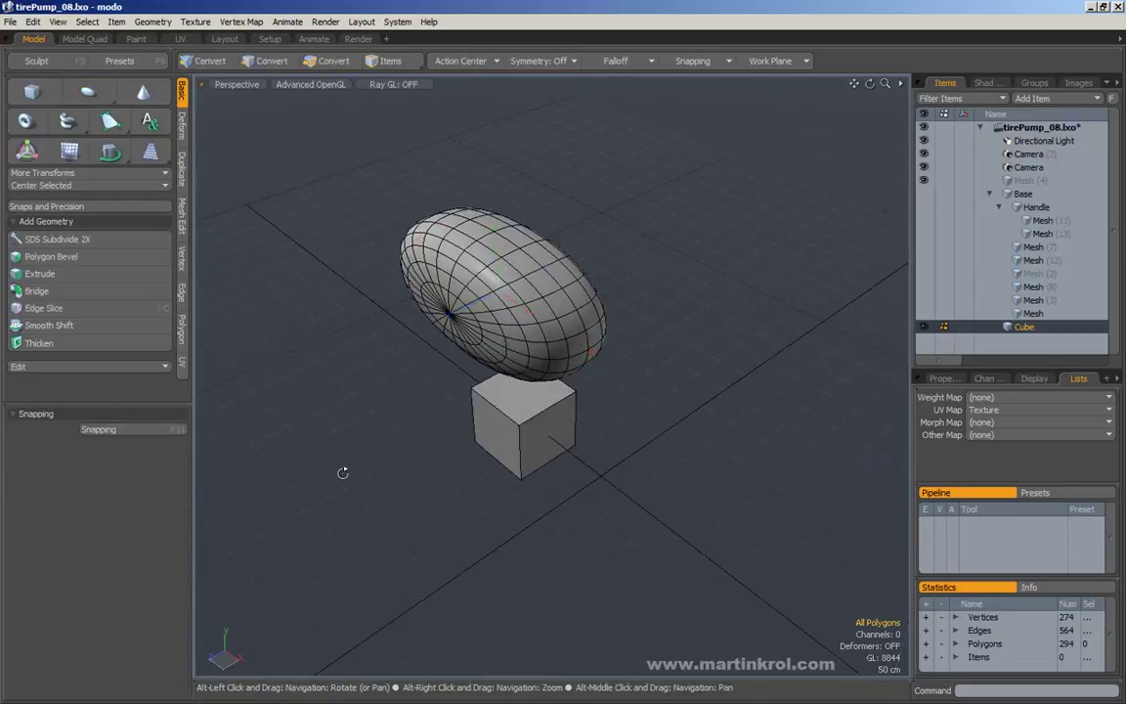
Create a Quadball sphere beside the ellipsoid with radii of about 1.67 m, 1.2 m and 89 cm in X, Y and Z.
alt+drag(344, 472, 406, 420)
click(91, 95)
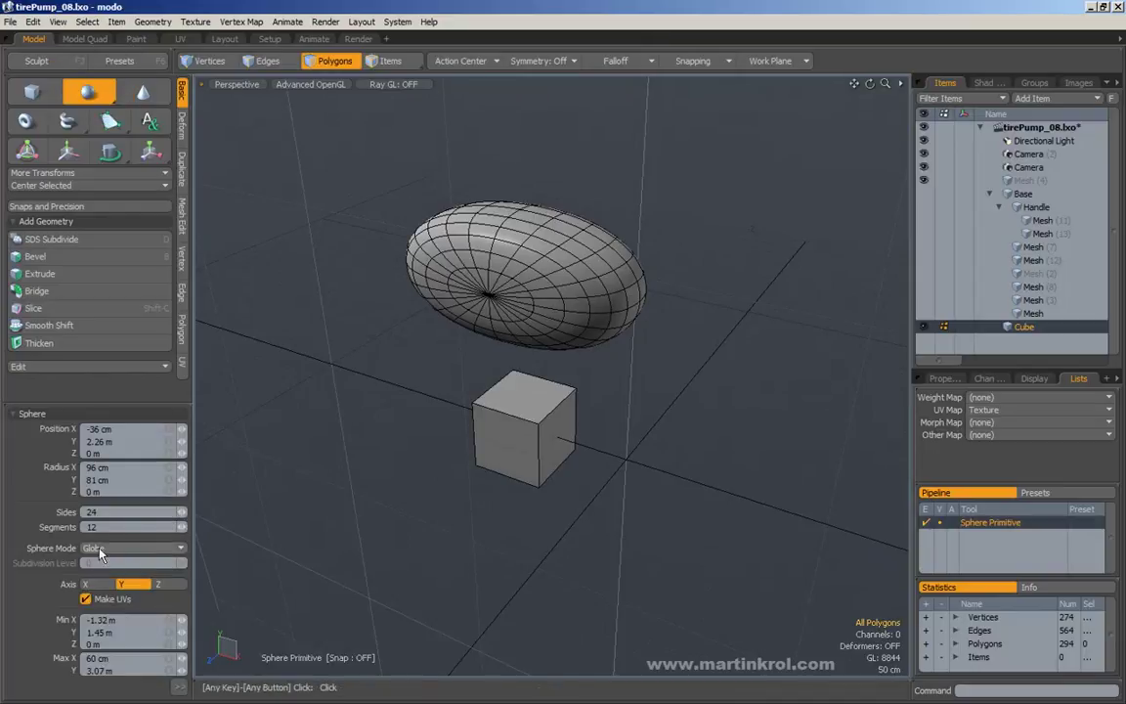
key(alt)
click(132, 547)
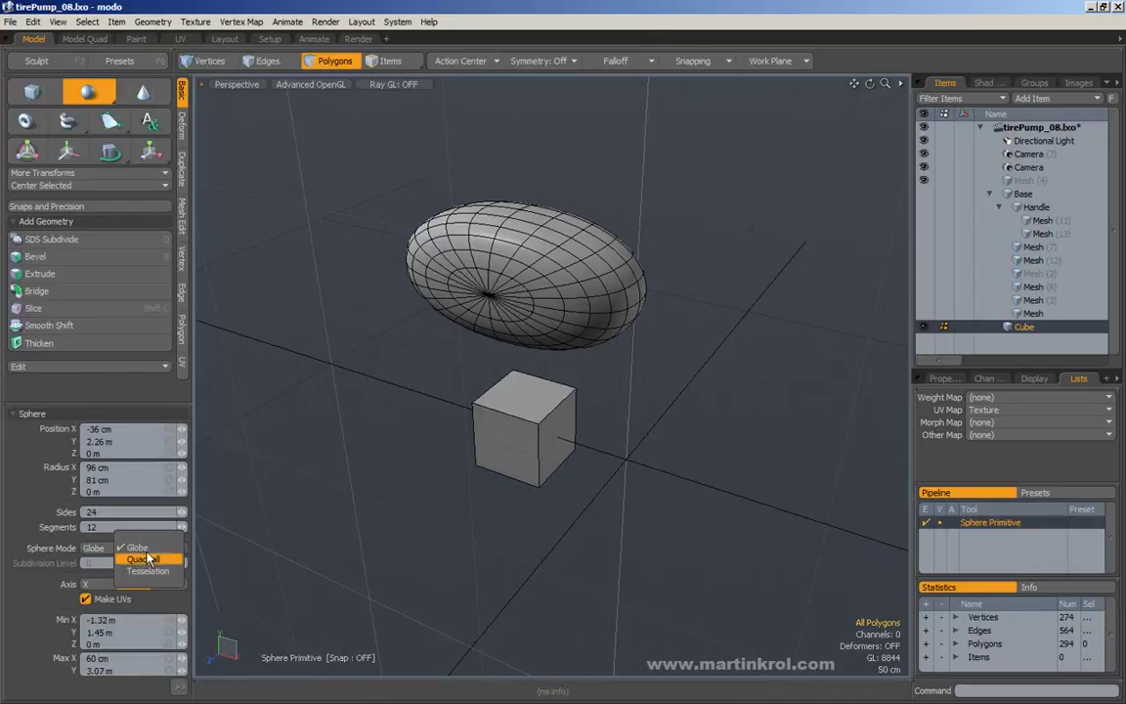
click(148, 561)
drag(319, 303, 261, 345)
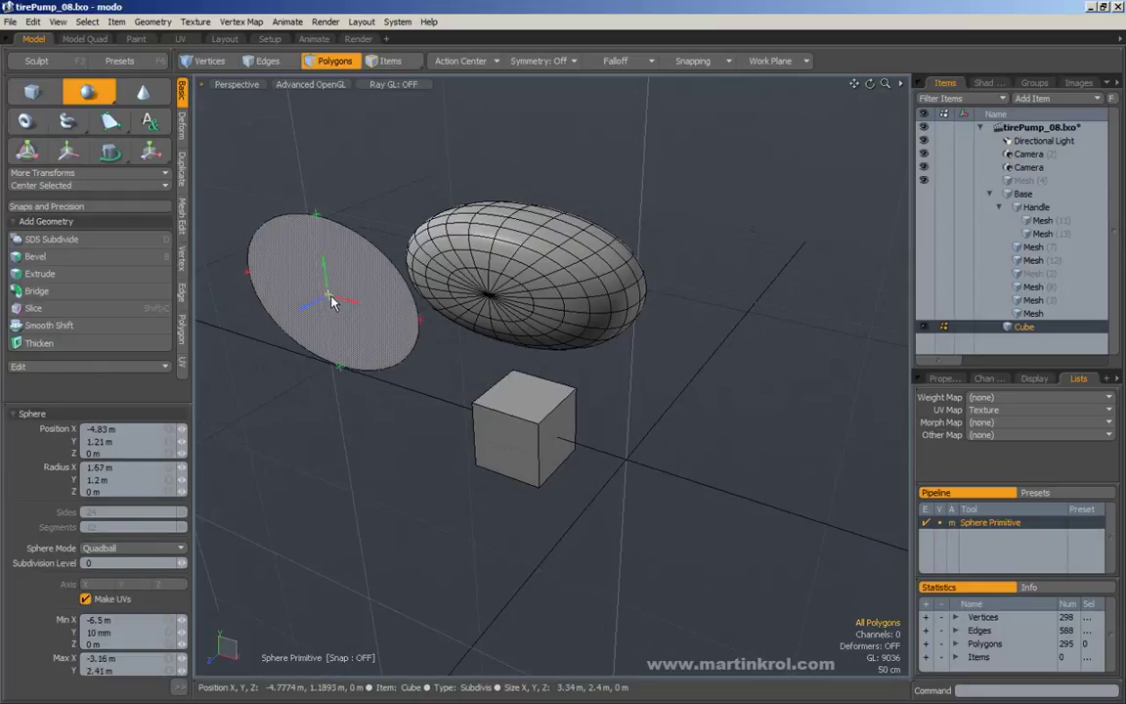
drag(327, 294, 282, 318)
Switch the new sphere's mode to Tesselation.
click(120, 548)
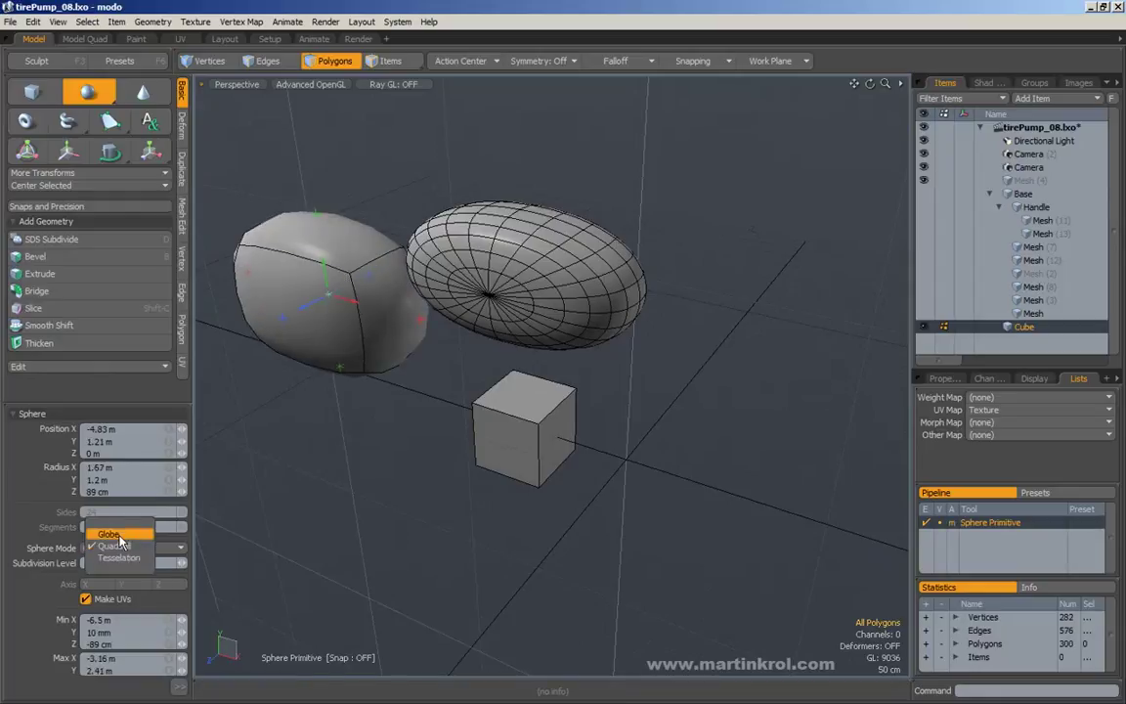
click(119, 532)
click(124, 549)
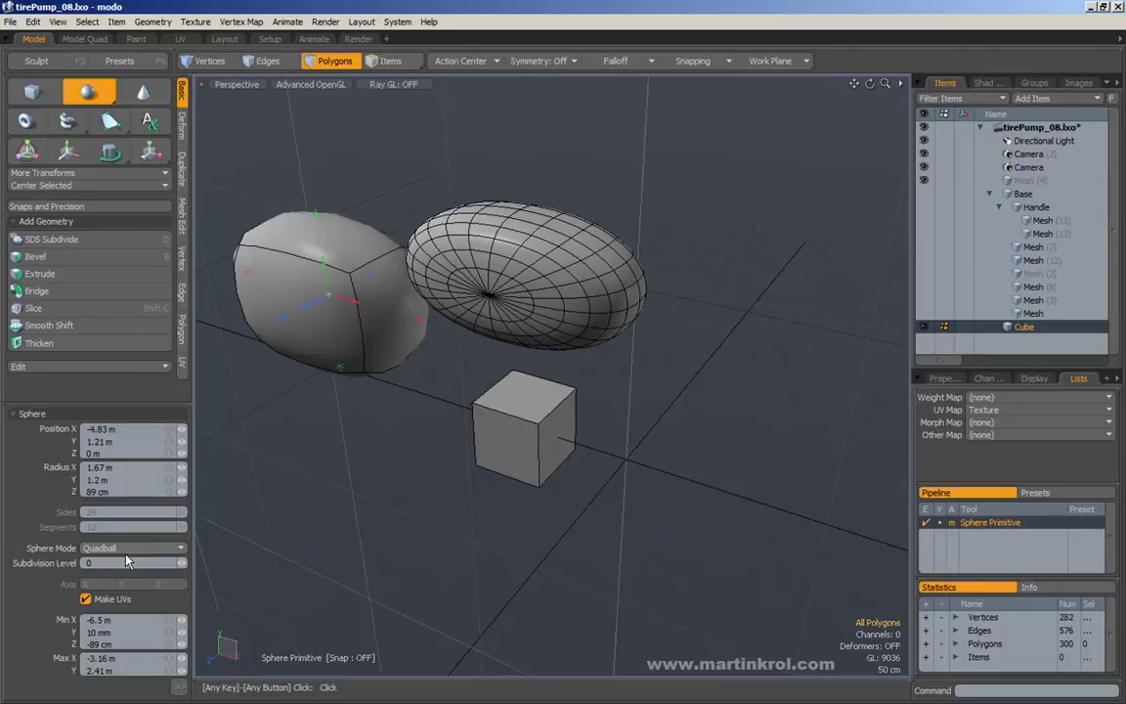
click(128, 561)
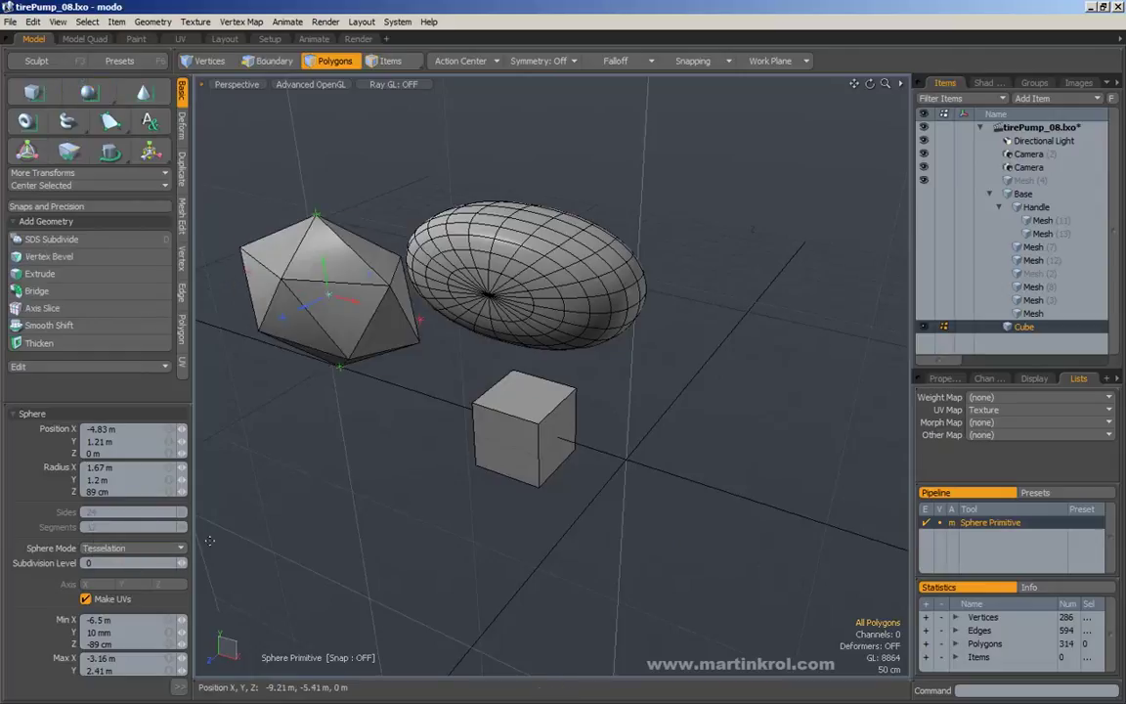
Undo the sphere and remove the ellipsoid so that only the cube is kept.
key(ctrl+z)
key(ctrl+z)
key(ctrl+z)
key(ctrl+z)
key(q)
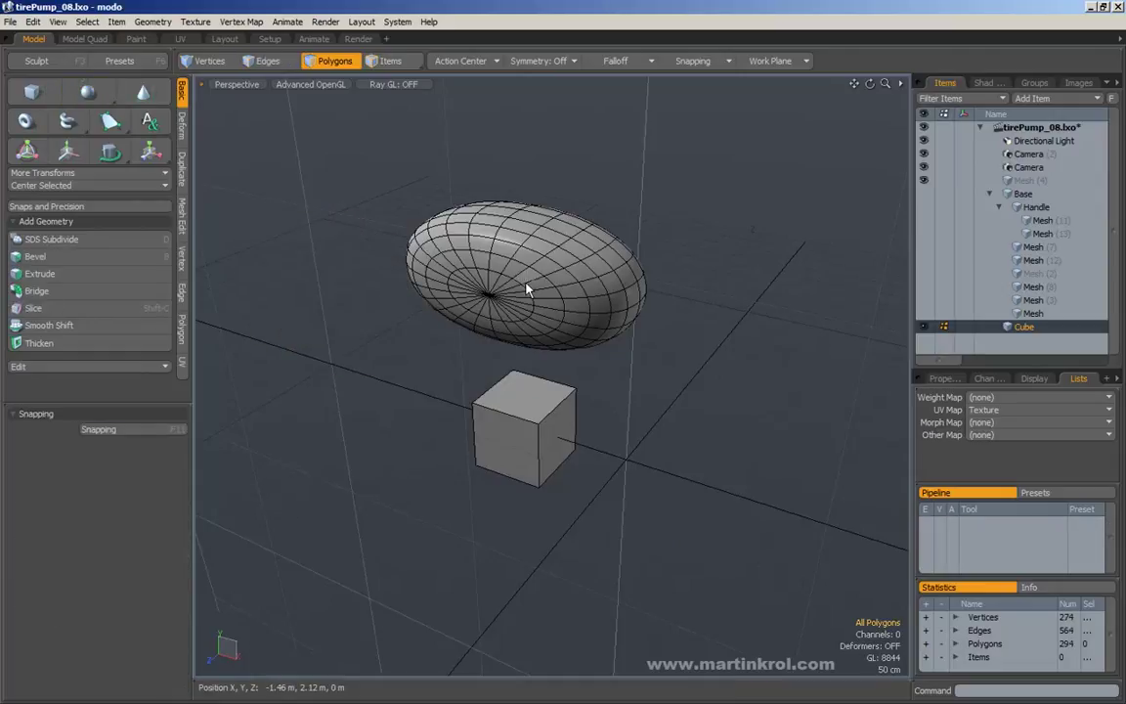
double_click(526, 286)
key(ctrl+z)
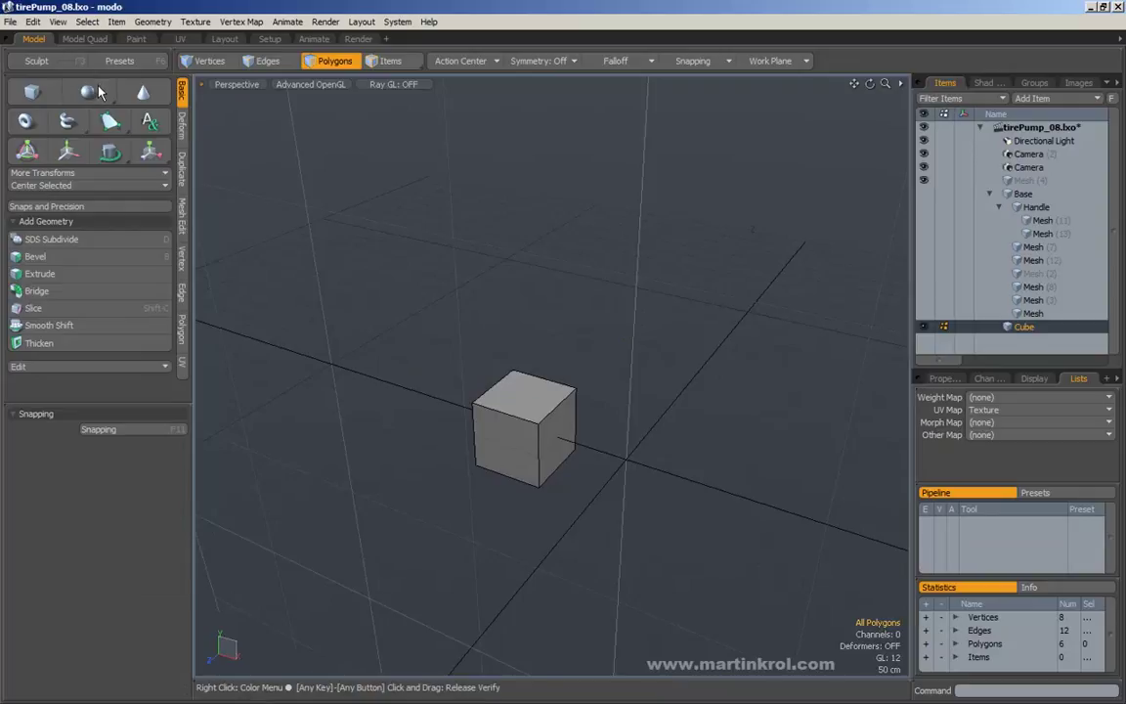
right_click(99, 92)
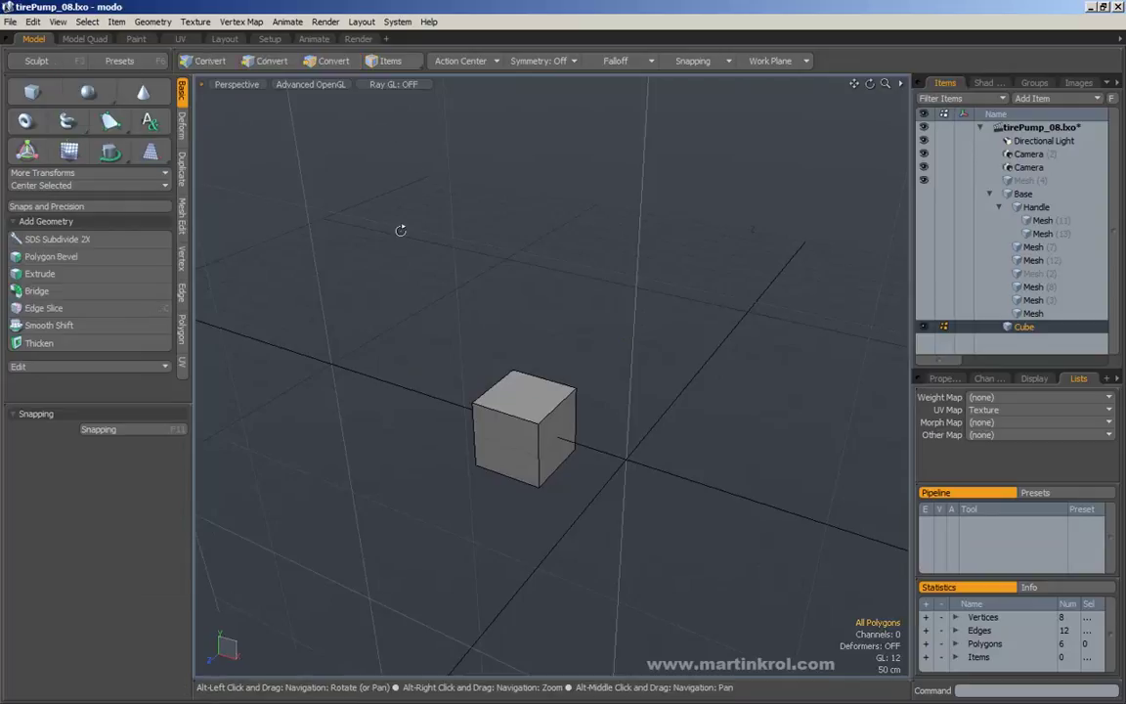
alt+drag(400, 229, 475, 216)
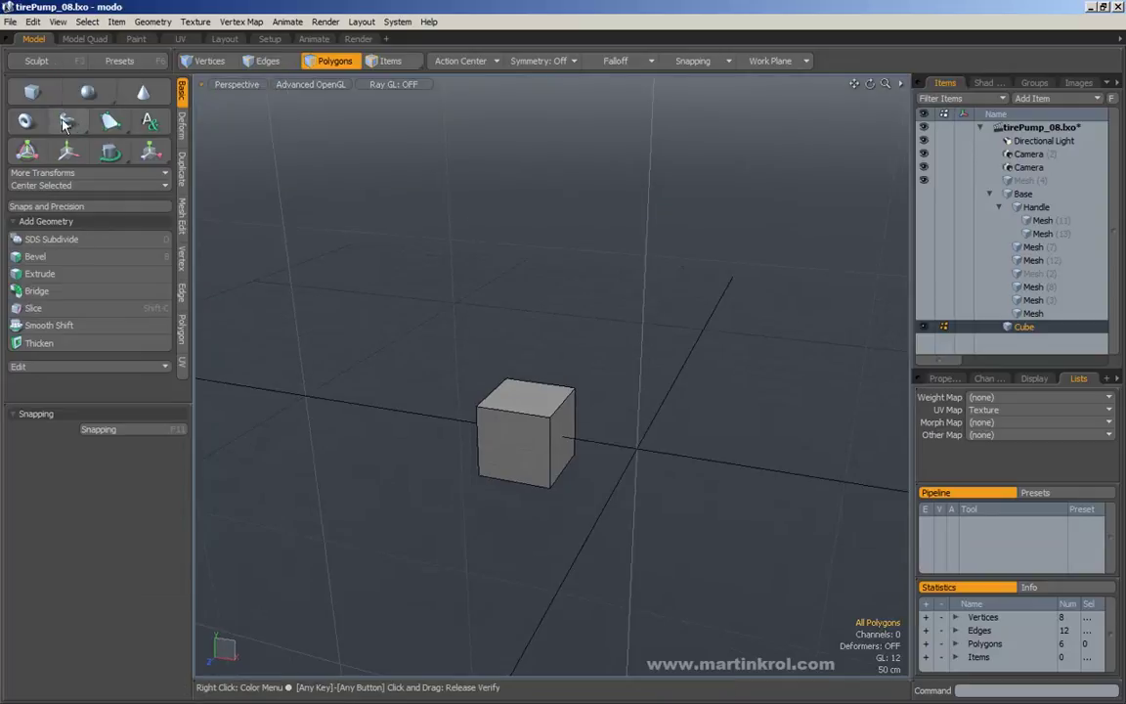
click(67, 122)
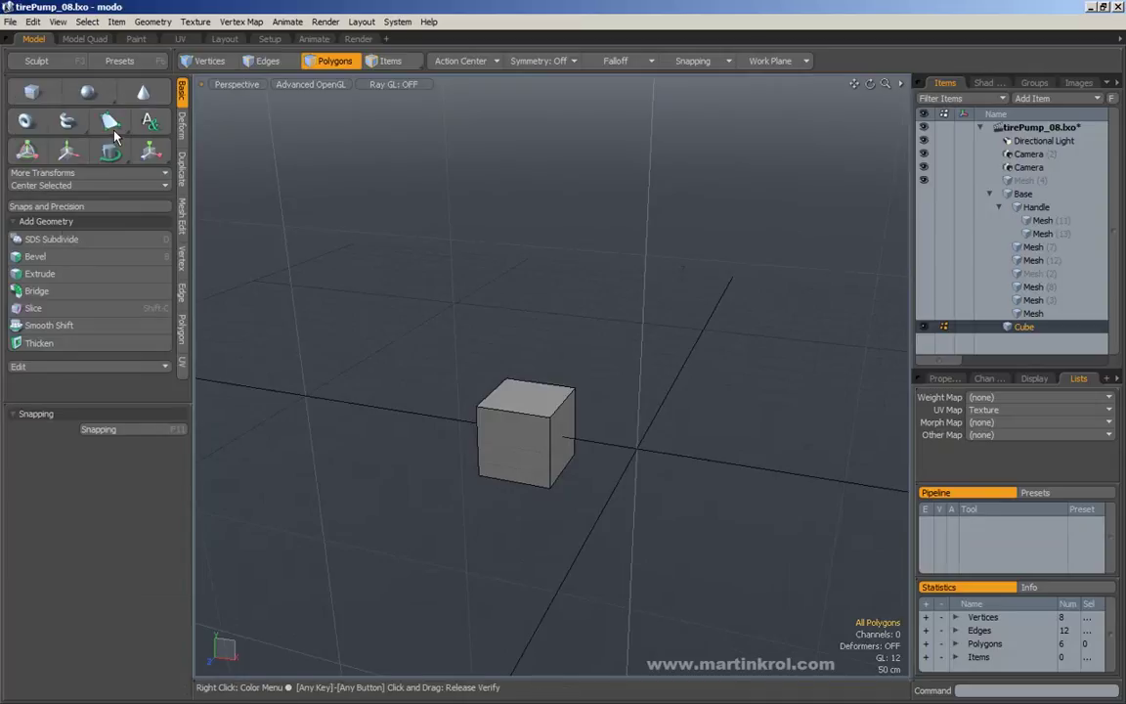
click(112, 134)
click(150, 160)
Rotate the cube freely to about 29° in X, -28° in Y and -34° in Z with the Rotate tool.
click(112, 152)
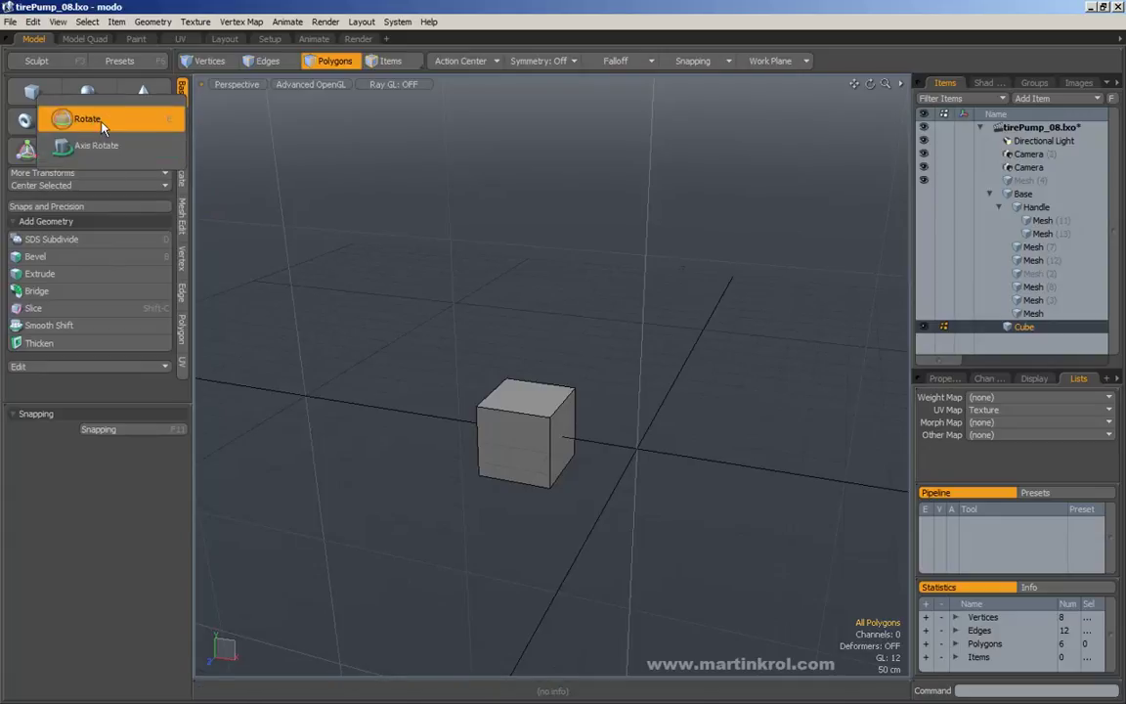
click(92, 121)
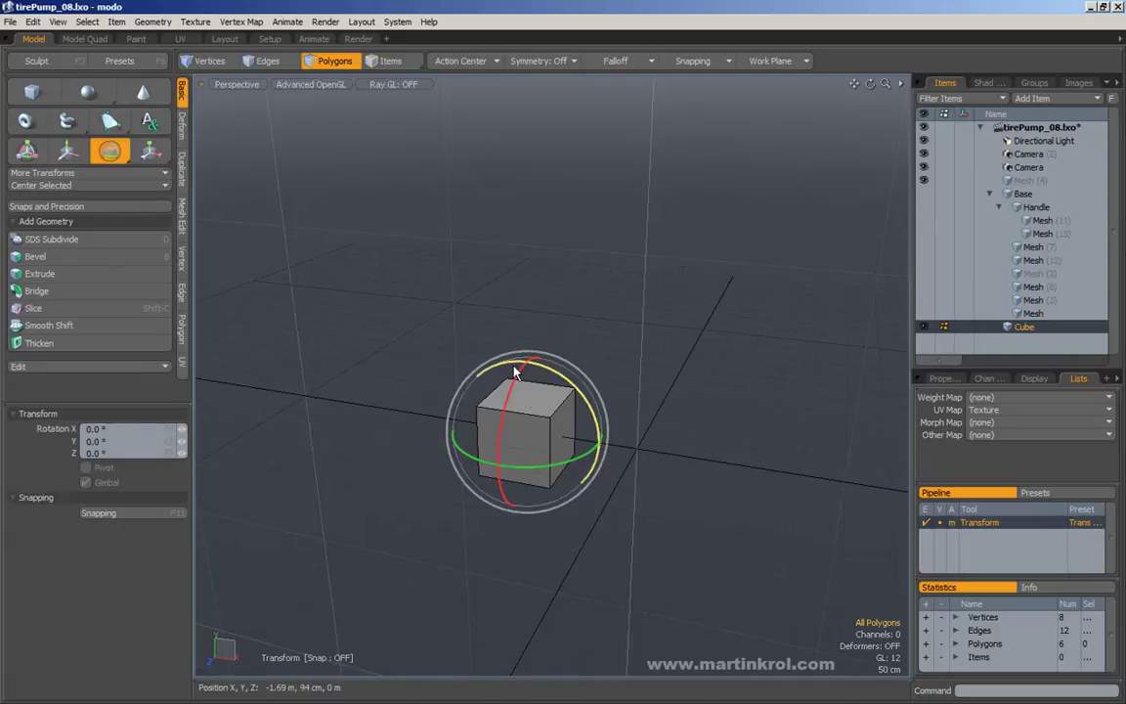
drag(516, 378, 586, 400)
drag(575, 464, 538, 467)
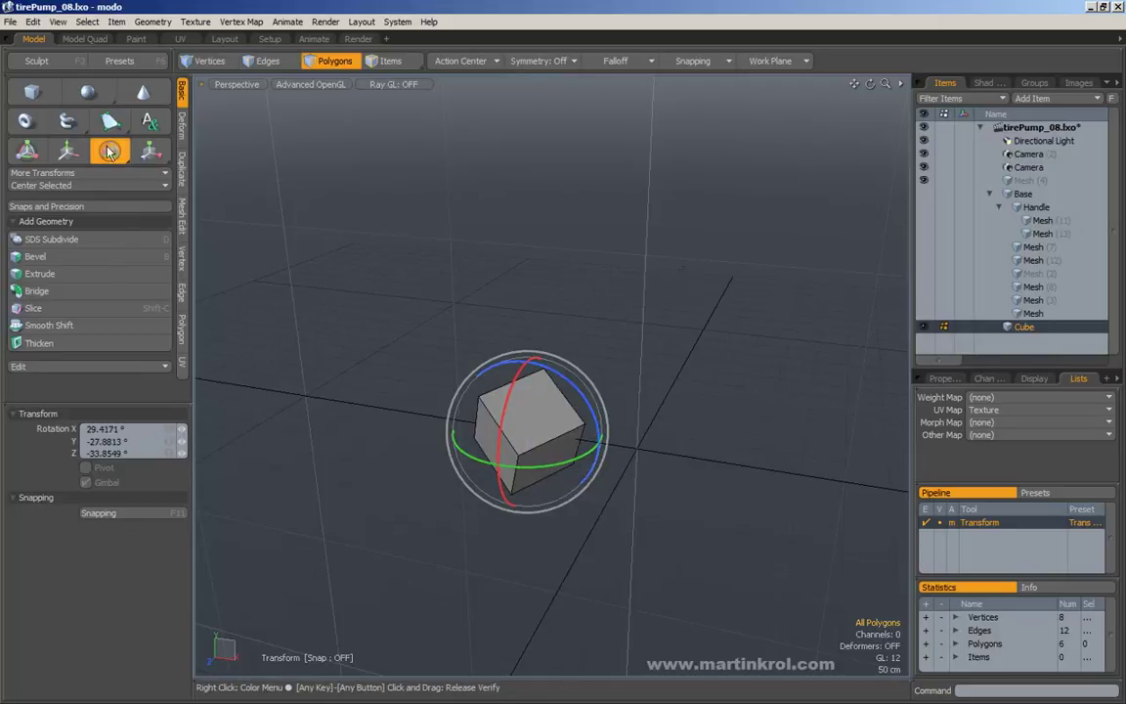
Place the Axis Rotate ring around the cube's centre and rotate the cube by -27.5°.
click(109, 151)
click(92, 172)
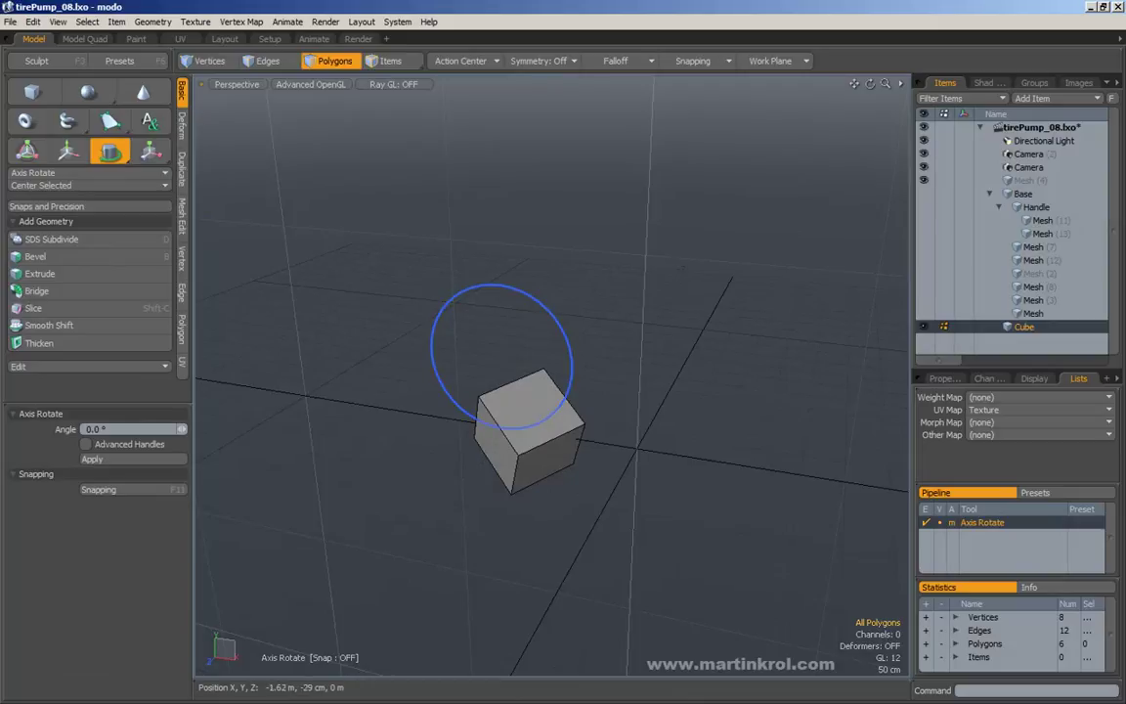
drag(501, 357, 528, 420)
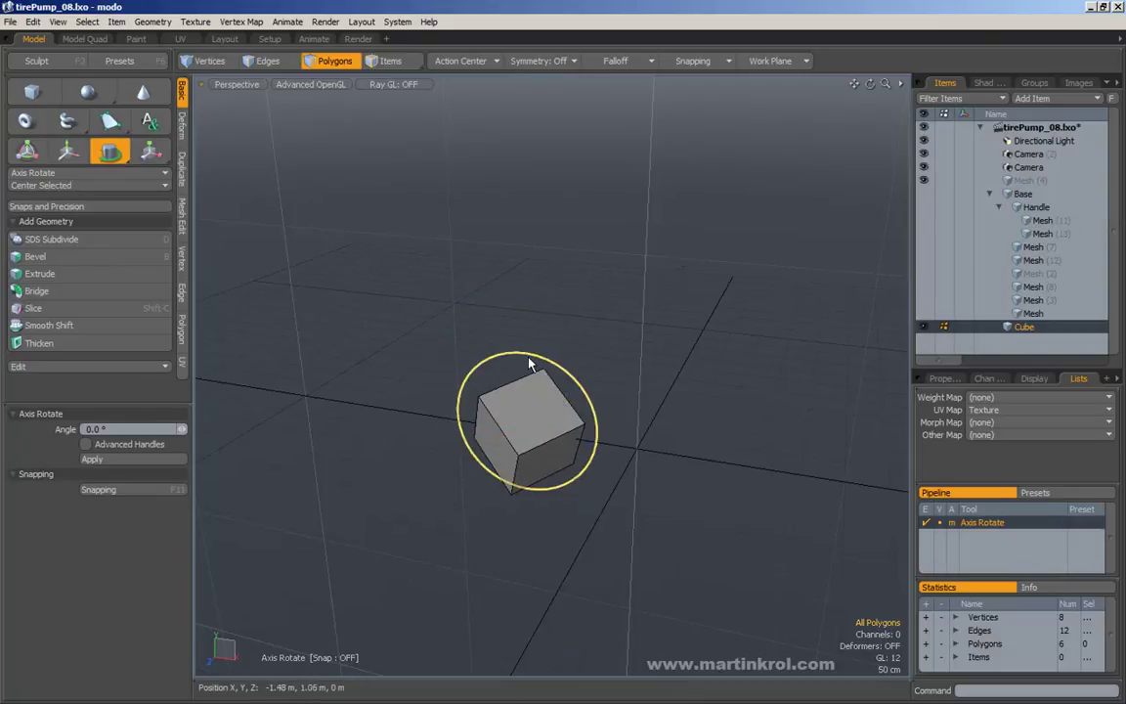
drag(565, 377, 508, 293)
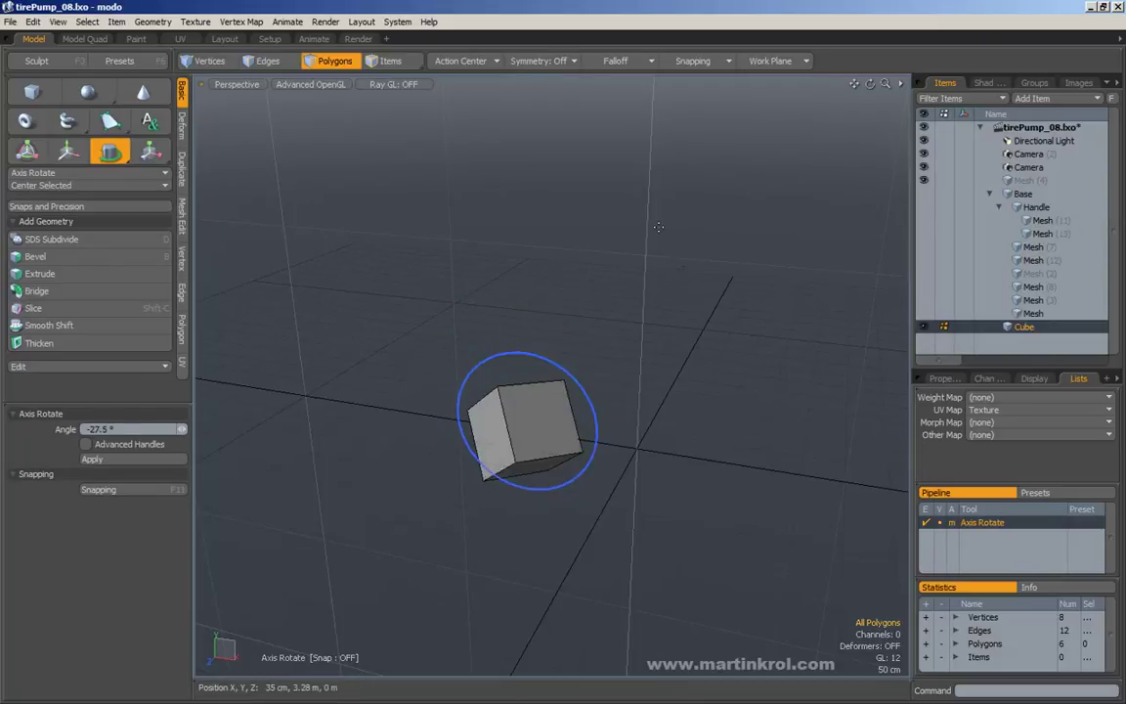
Try placing the Axis Rotate ring at the cube from differently oriented views to change its rotation plane.
alt+drag(634, 275, 485, 289)
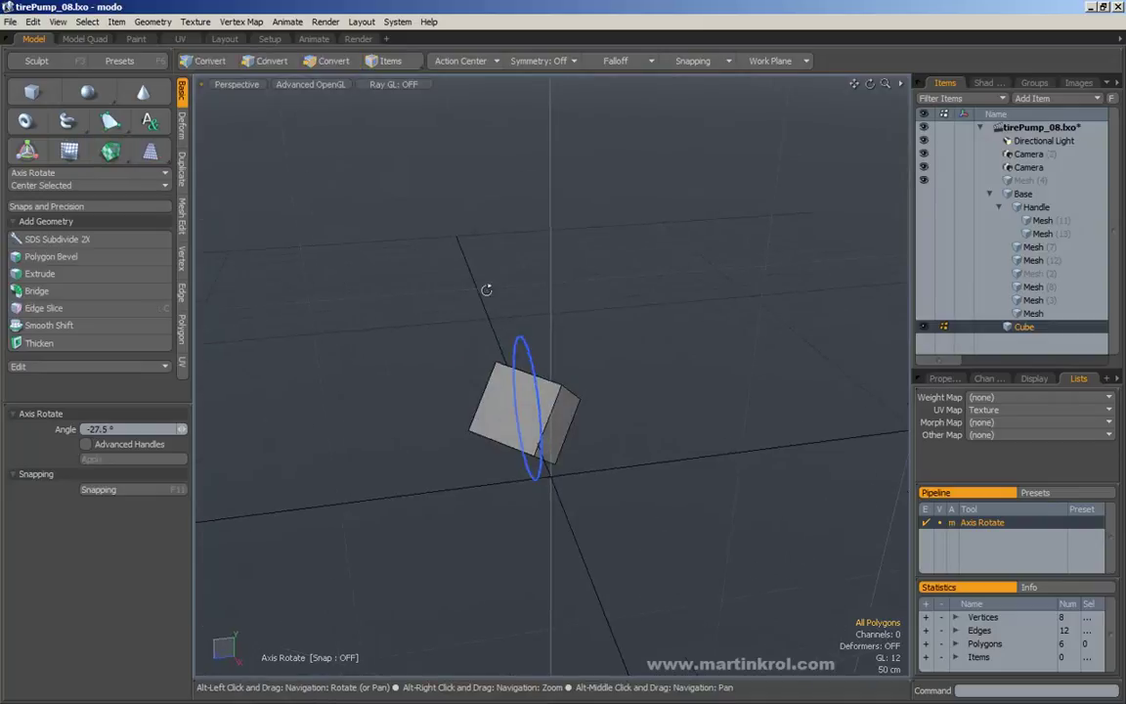
click(503, 400)
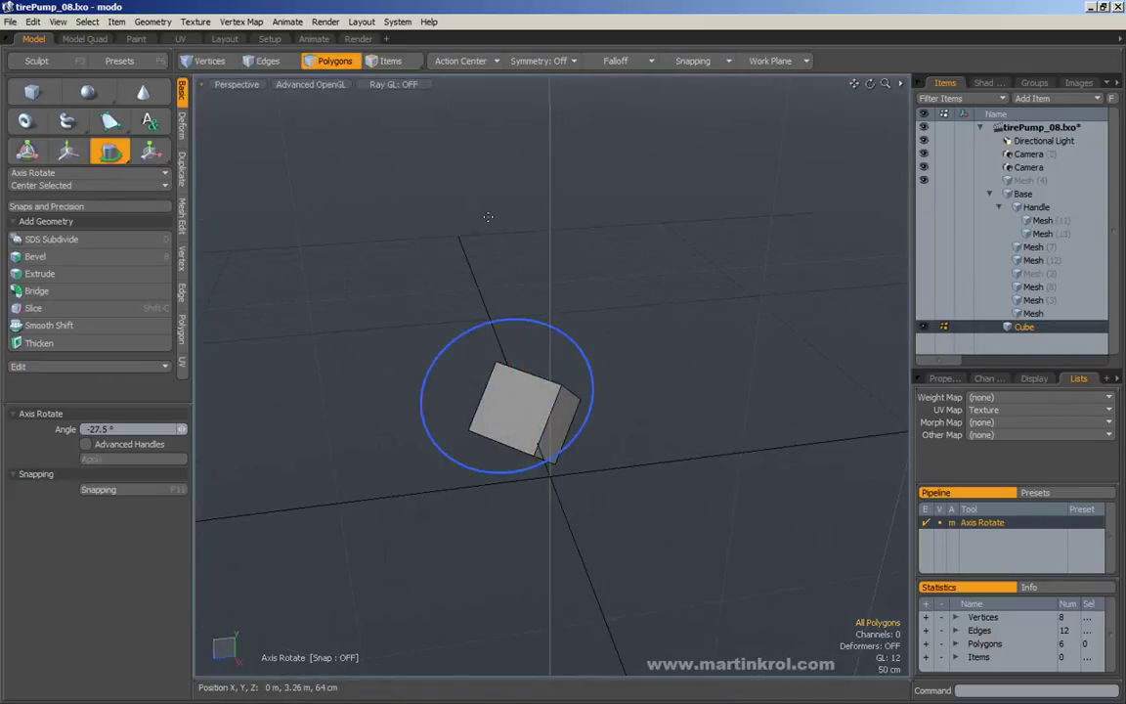
alt+right_drag(328, 390, 454, 271)
alt+middle_drag(455, 272, 450, 278)
alt+right_drag(449, 278, 424, 291)
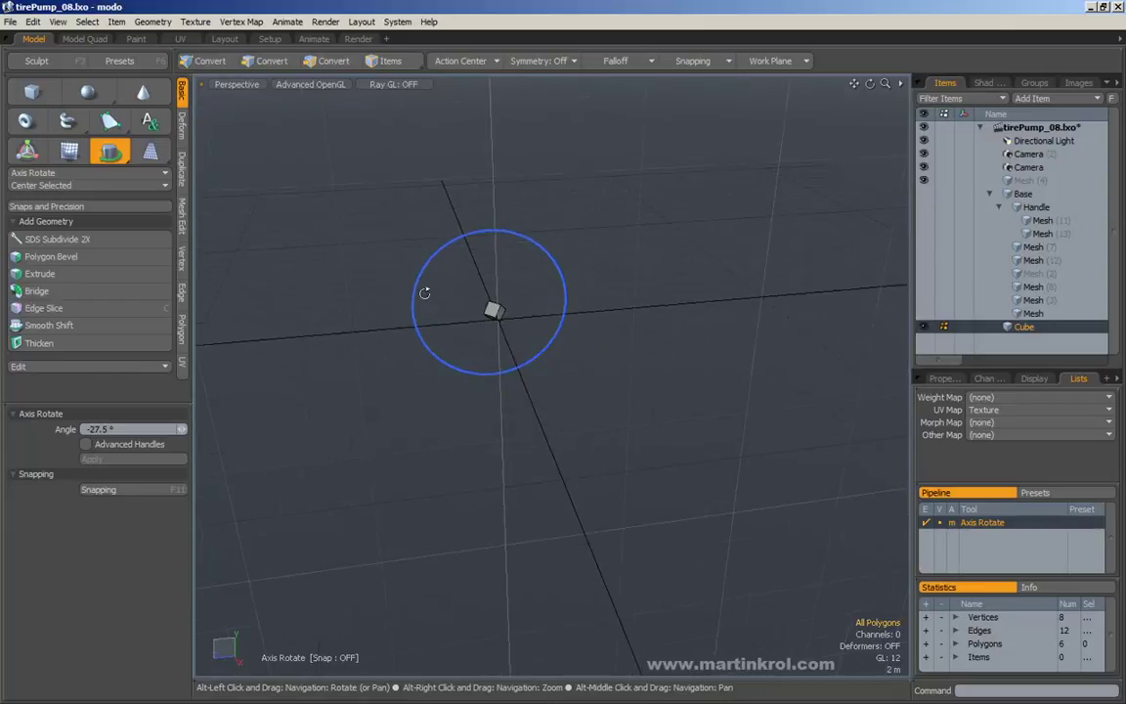
alt+middle_drag(424, 291, 450, 341)
alt+drag(450, 340, 483, 254)
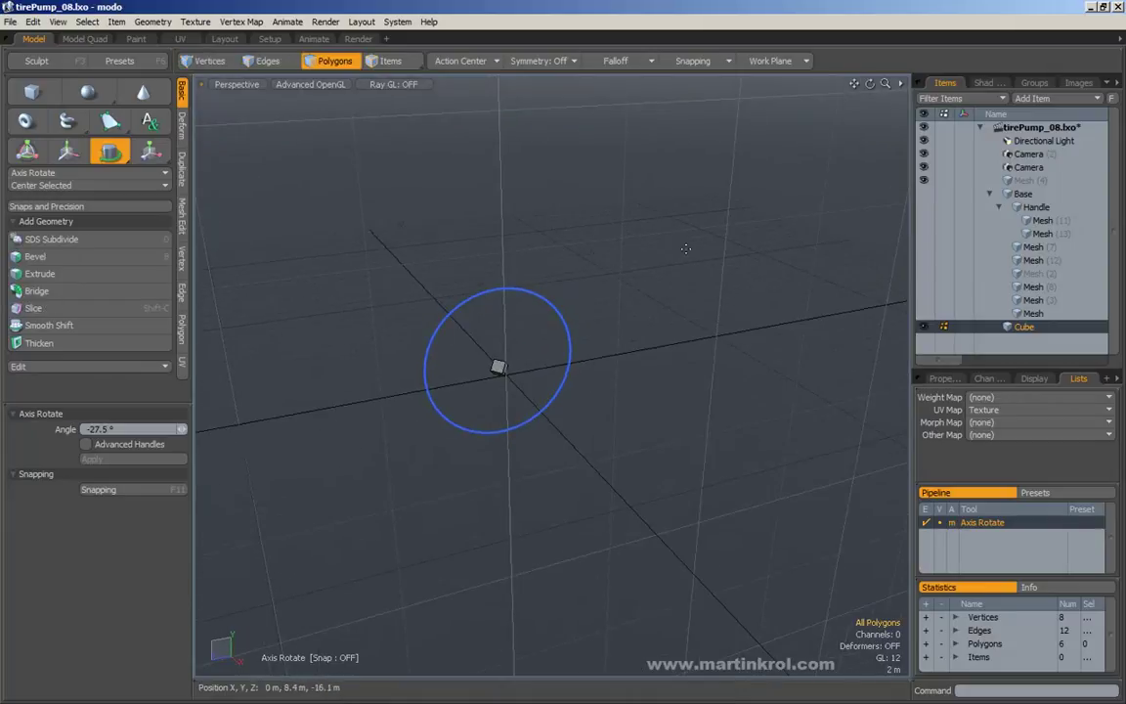
alt+drag(398, 279, 598, 284)
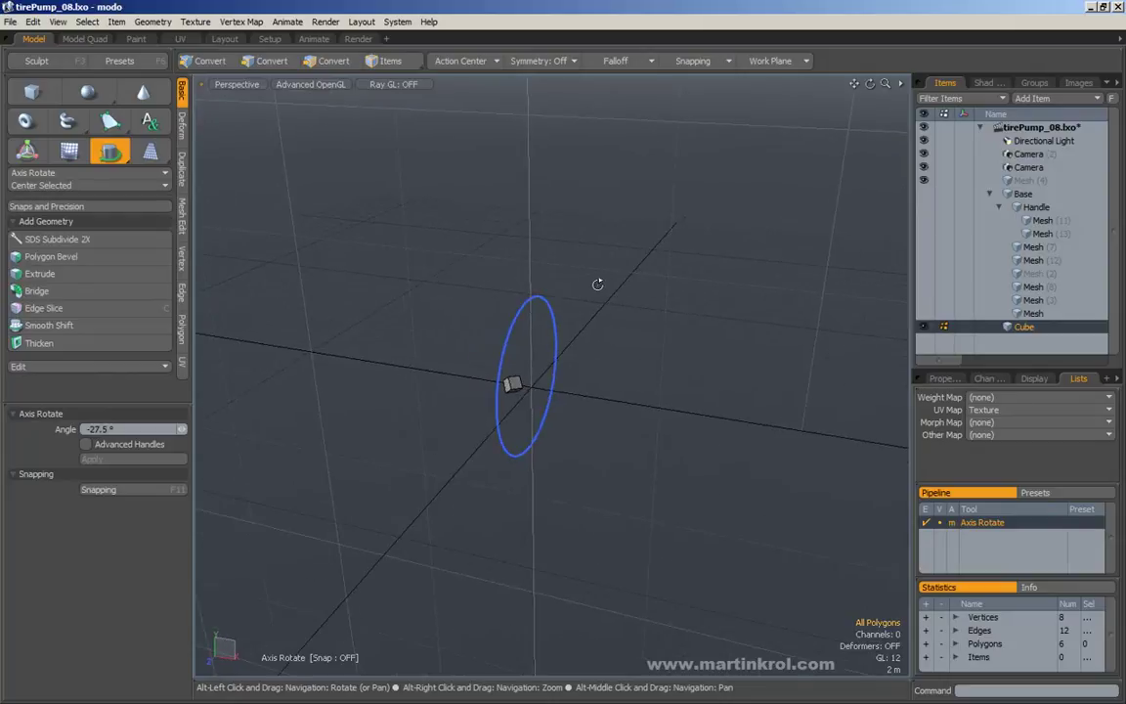
click(513, 383)
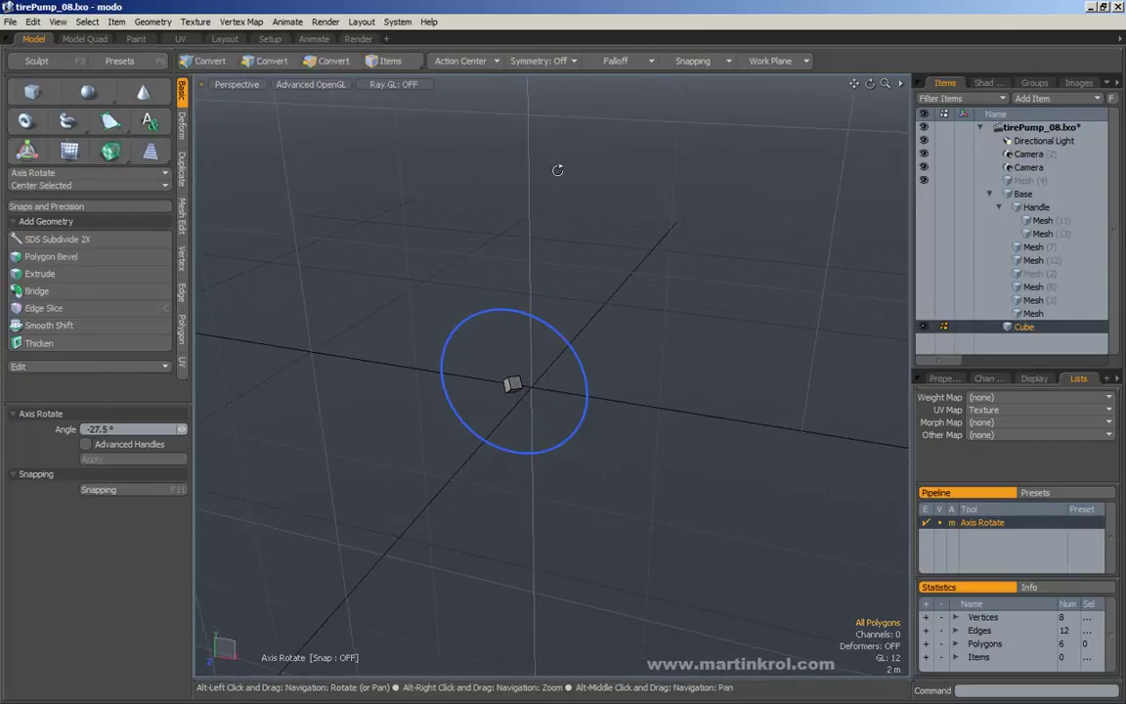
Centre the Axis Rotate ring on the cube in a view from above, rotate the cube by -36.5°, and drop the tool.
alt+drag(558, 171, 536, 308)
drag(505, 418, 503, 415)
click(504, 419)
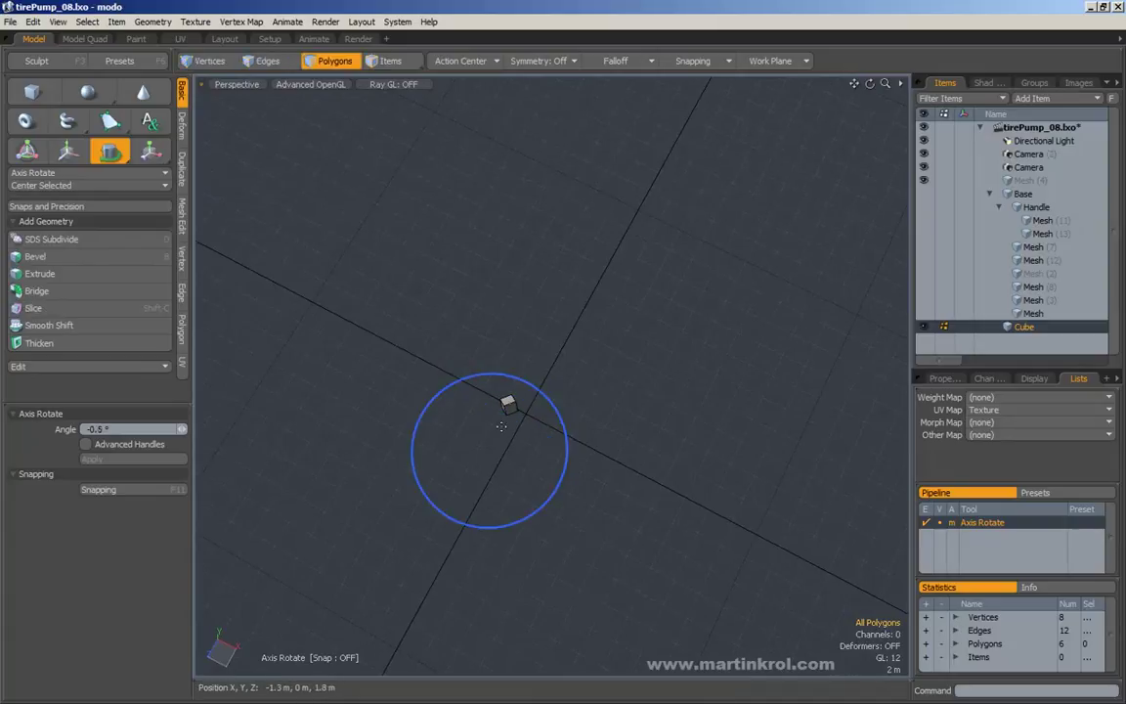
click(641, 269)
click(511, 409)
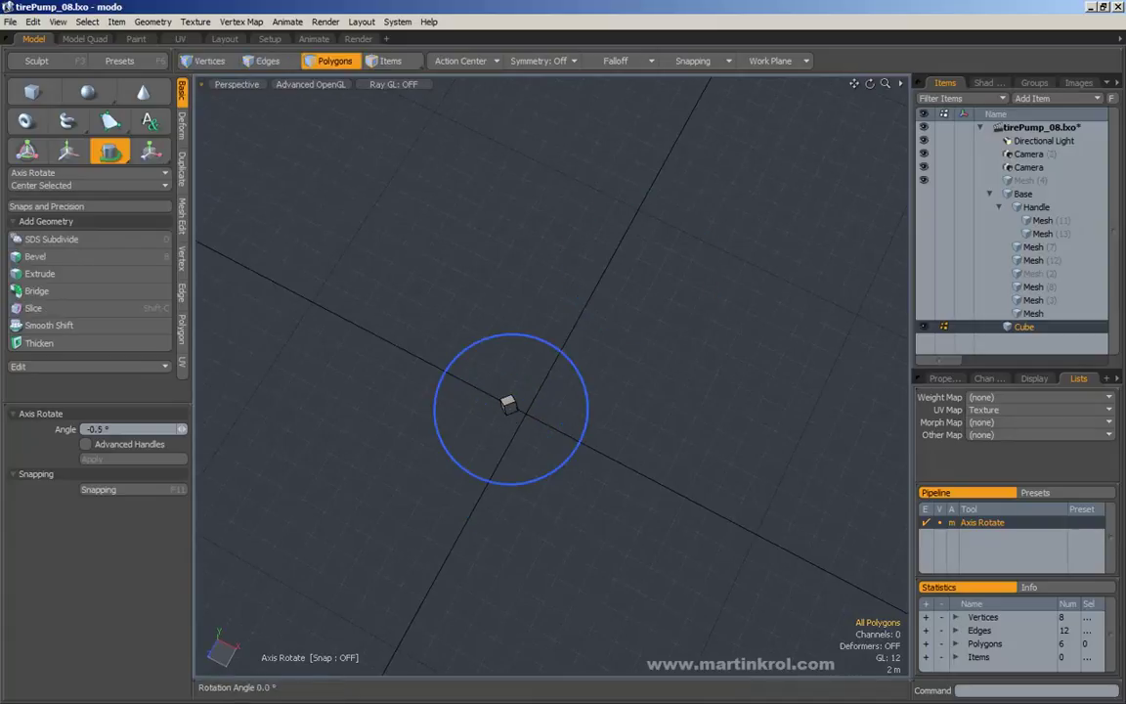
drag(529, 341, 484, 334)
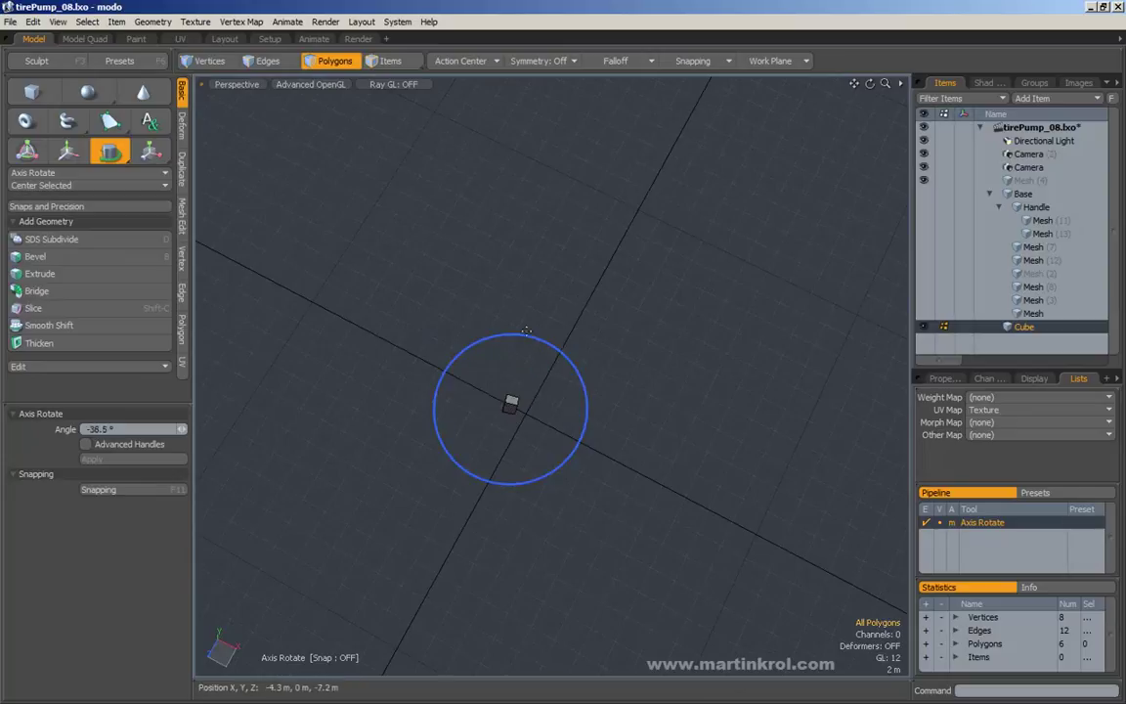
click(460, 62)
click(439, 67)
alt+drag(508, 234, 524, 323)
alt+scroll(522, 324, up, 3)
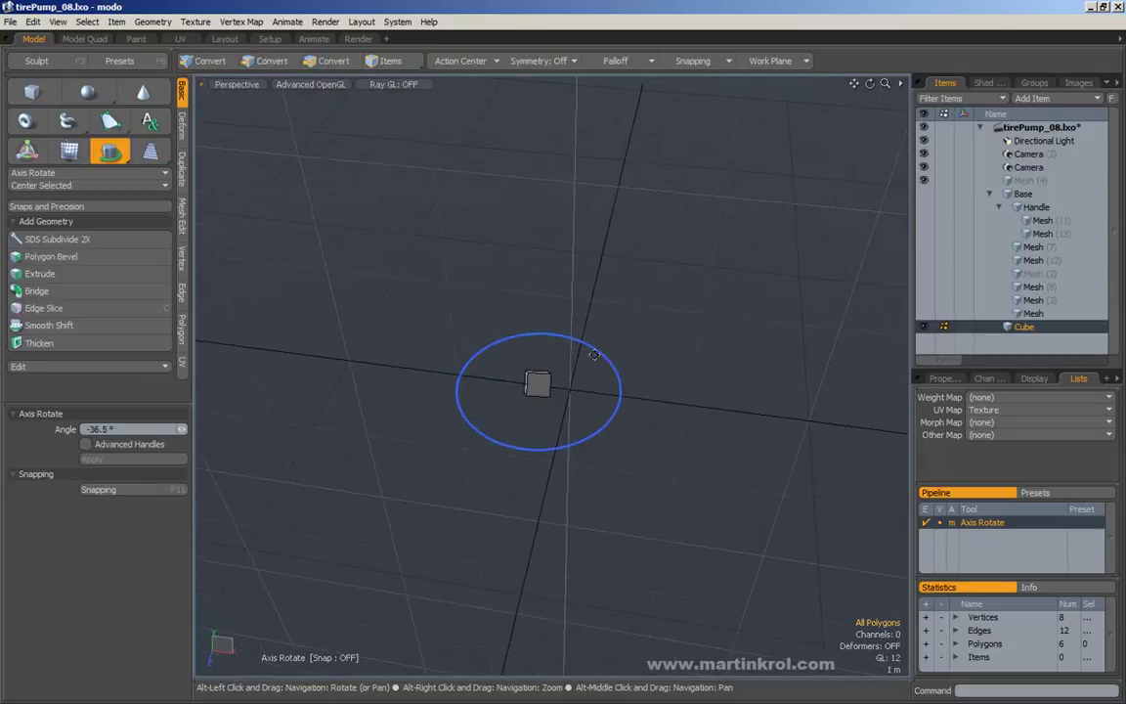
alt+drag(566, 384, 596, 362)
key(space)
alt+drag(662, 273, 363, 226)
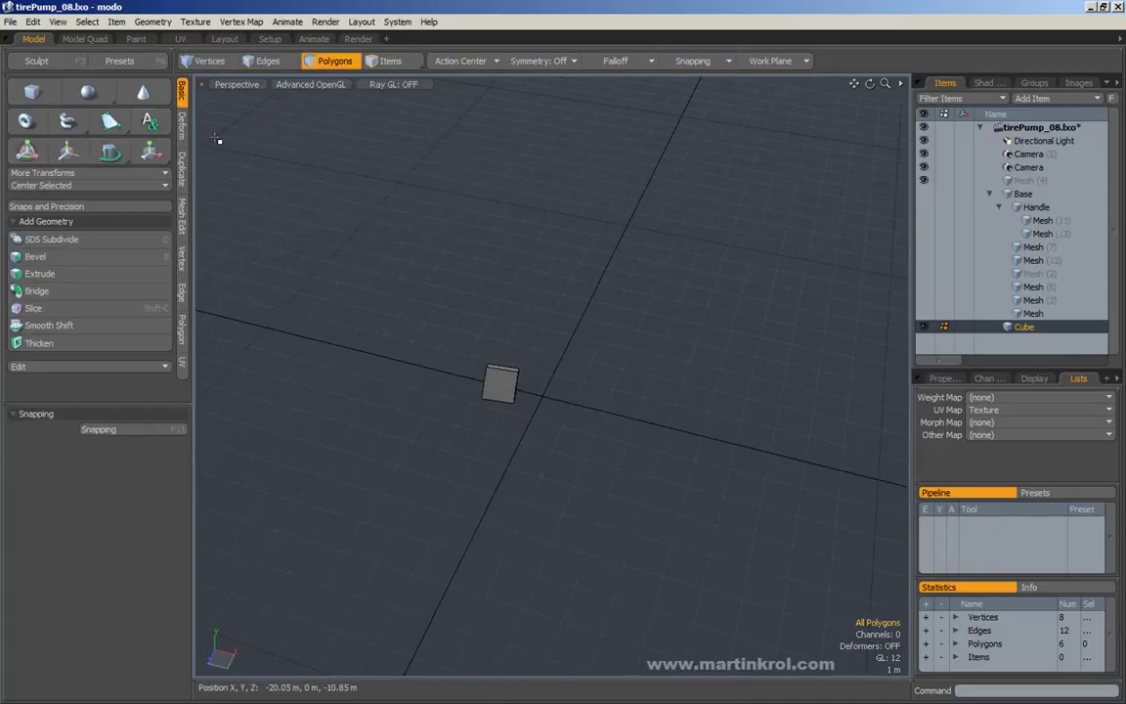
Examine the alternate variants of the selection, primitive, transform and geometry tools for the different modifier combinations.
key(shift)
key(shift)
key(ctrl)
key(alt)
key(ctrl)
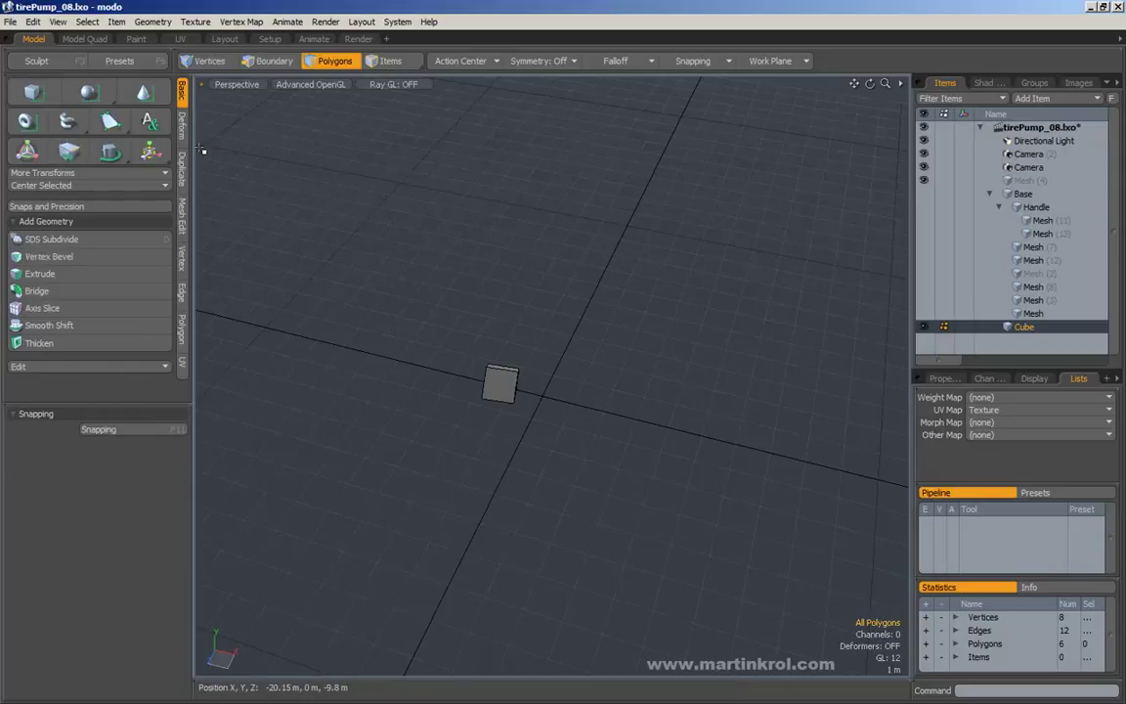
key(shift)
key(ctrl+shift)
key(alt)
key(shift)
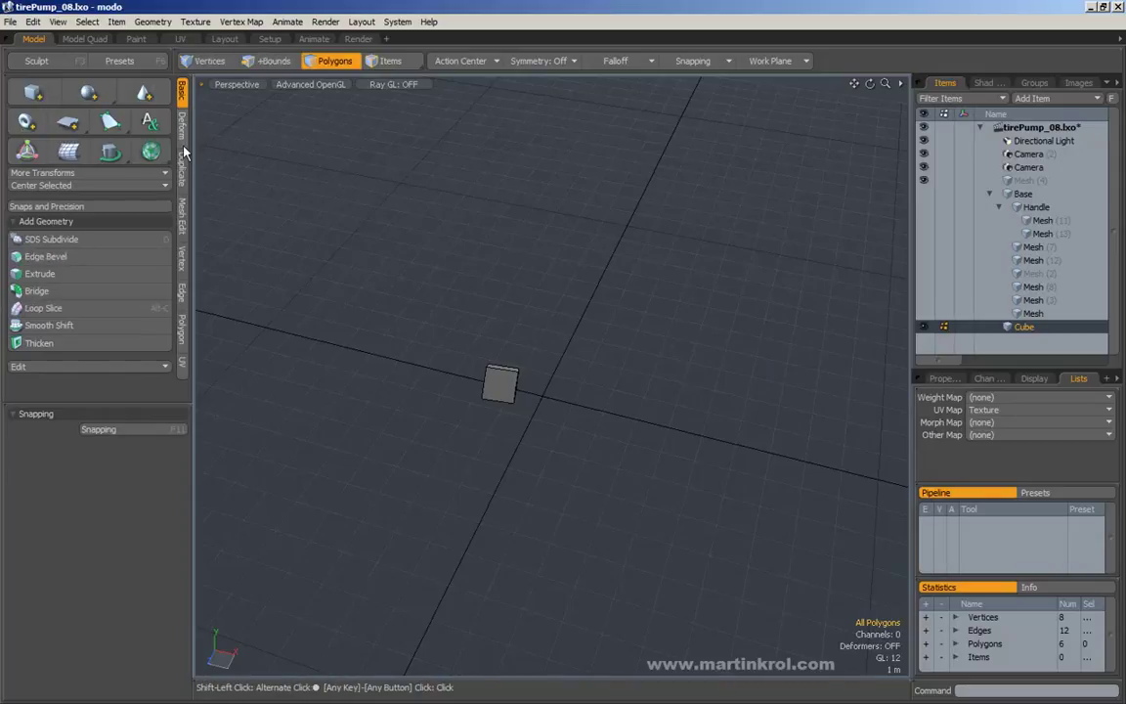
key(alt)
key(ctrl)
key(shift)
key(alt)
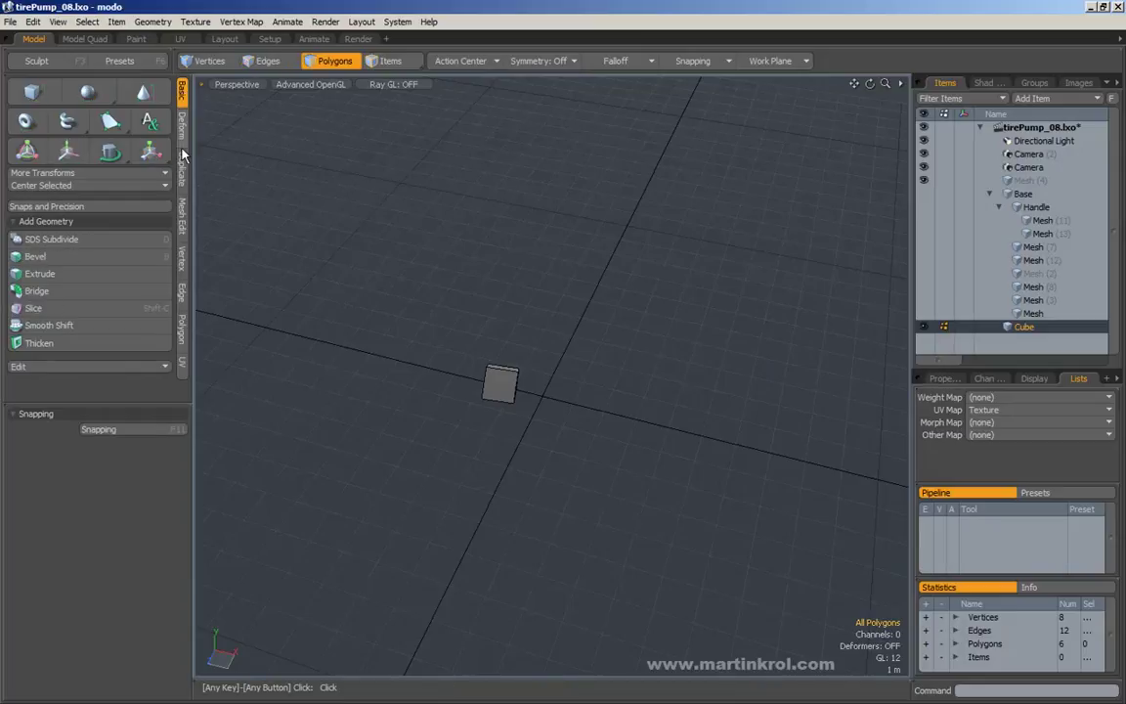
Clone the cube into a row of four copies along X, and undo the clones.
click(182, 156)
key(ctrl)
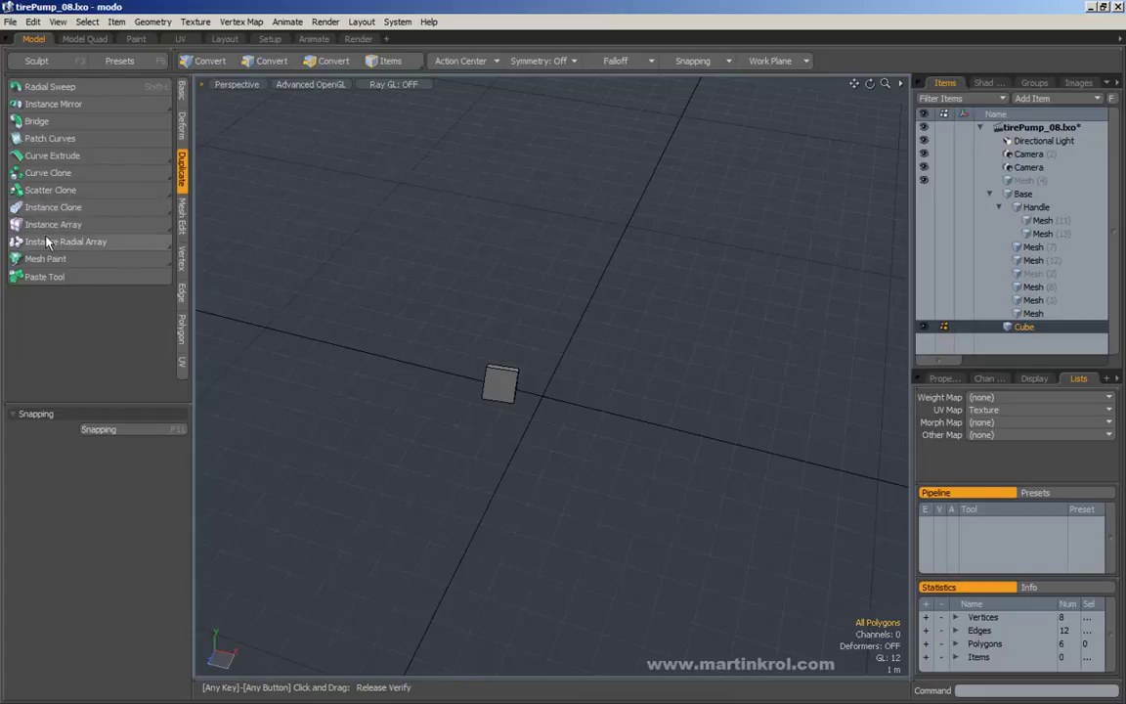
alt+drag(223, 224, 256, 206)
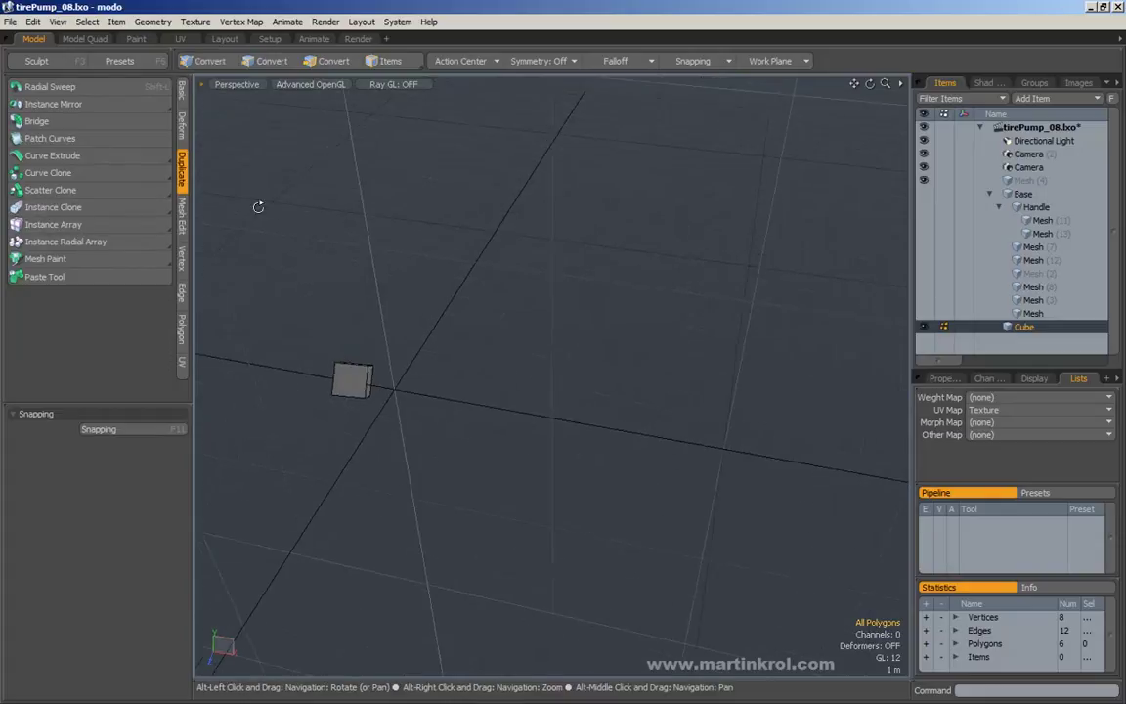
click(76, 210)
mouse_move(353, 306)
alt+mouse_down()
mouse_move(378, 384)
mouse_move(527, 397)
alt+mouse_up()
key(space)
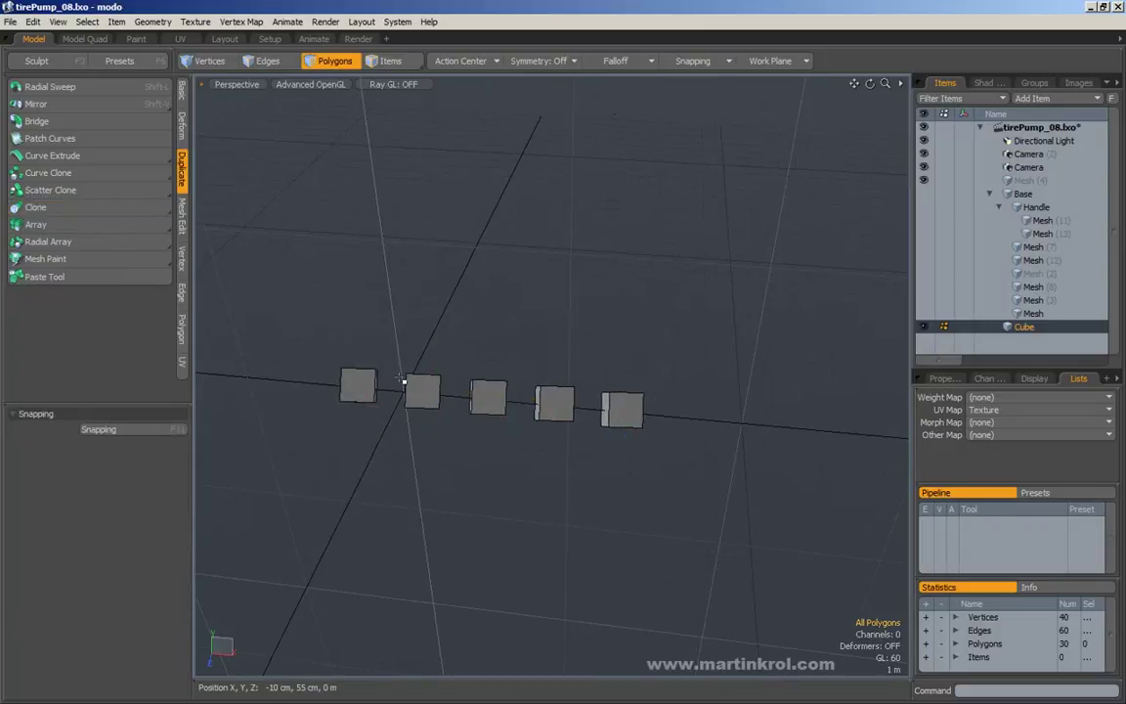
key(ctrl+z)
Select the cube's polygons, clone them four times with a 2.95 m X offset, and undo the clones.
double_click(362, 388)
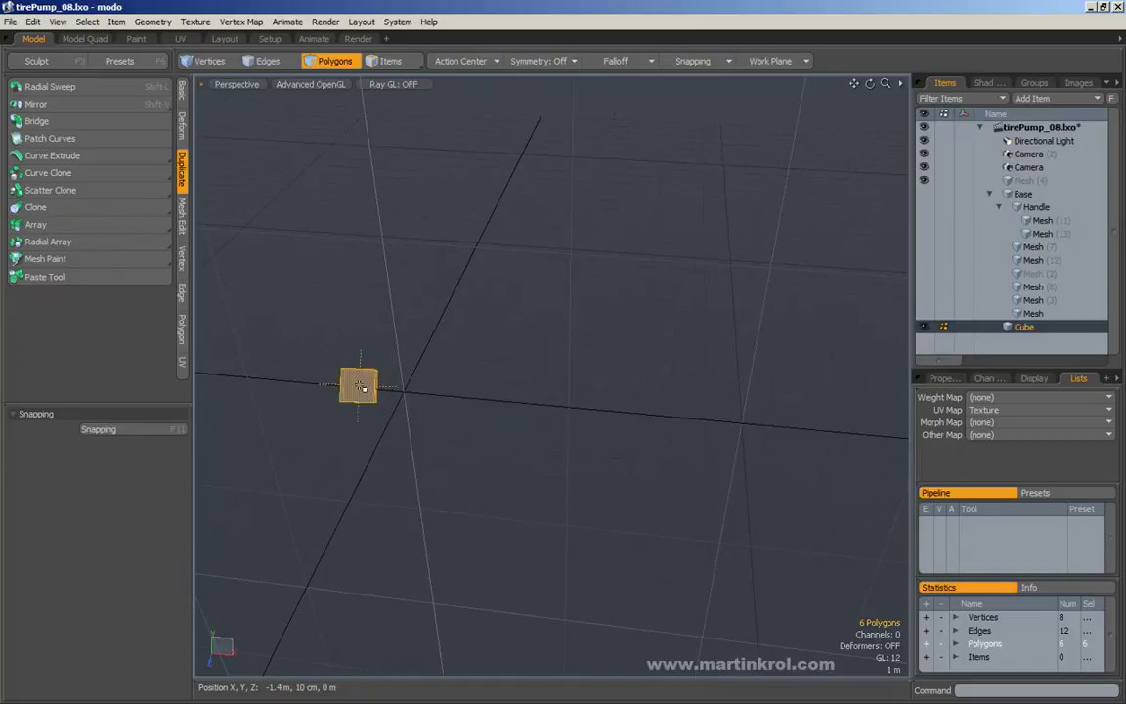
click(71, 209)
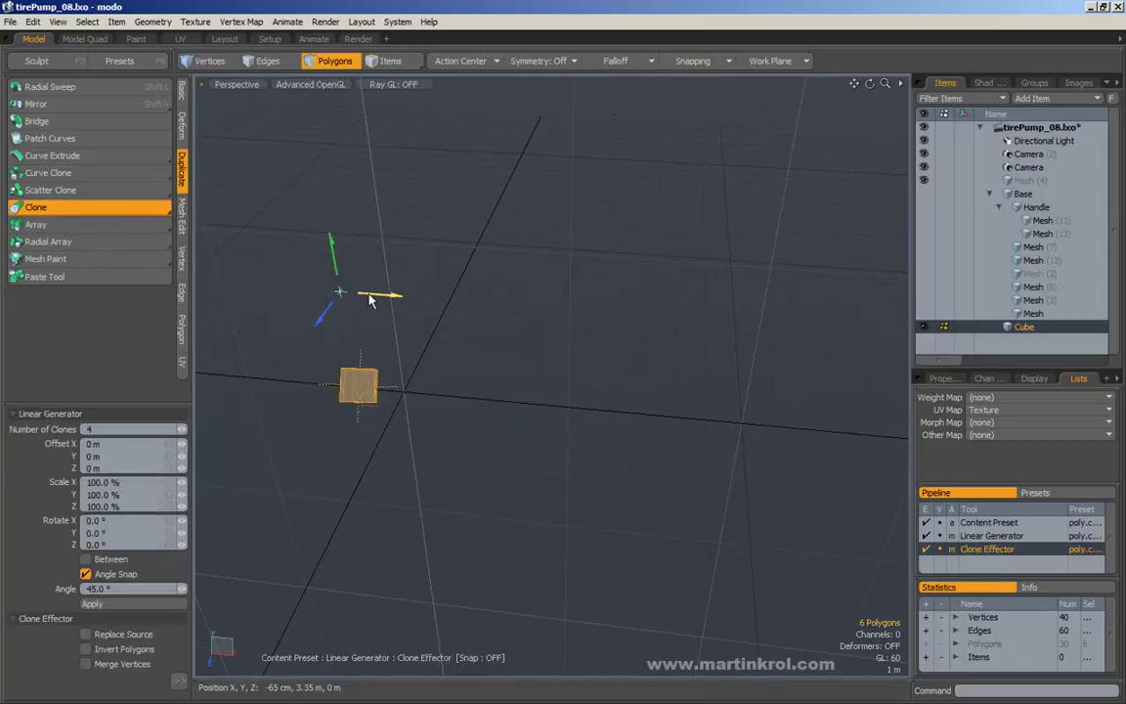
drag(370, 300, 473, 301)
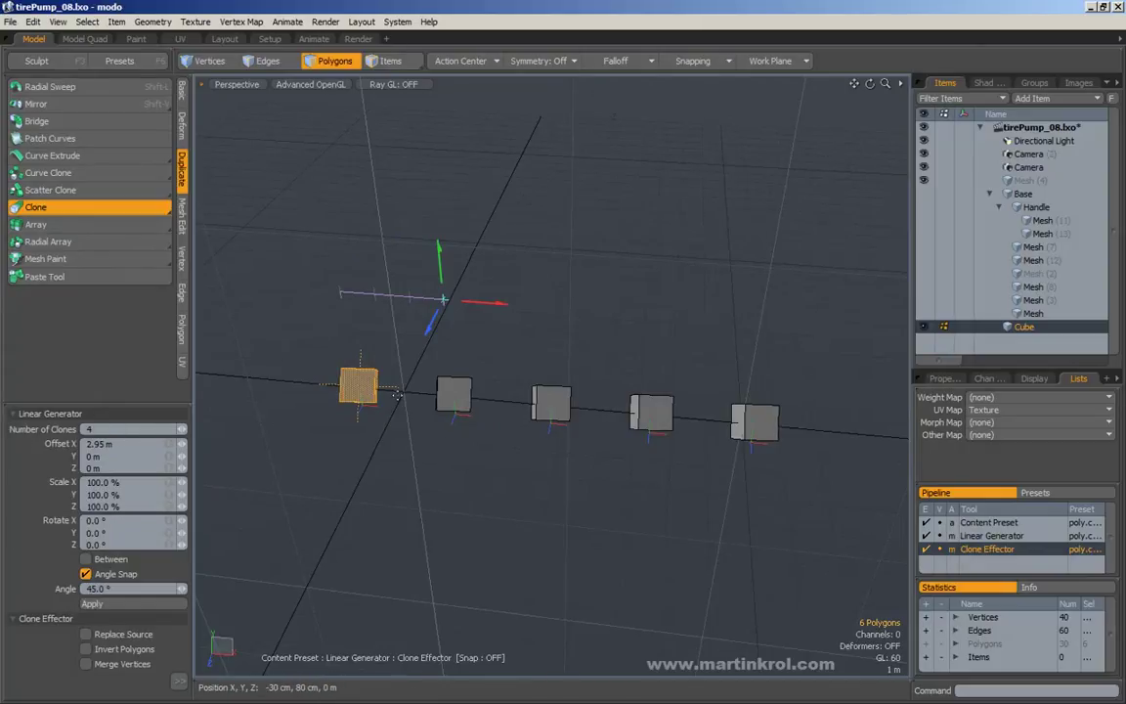
key(space)
key(ctrl+z)
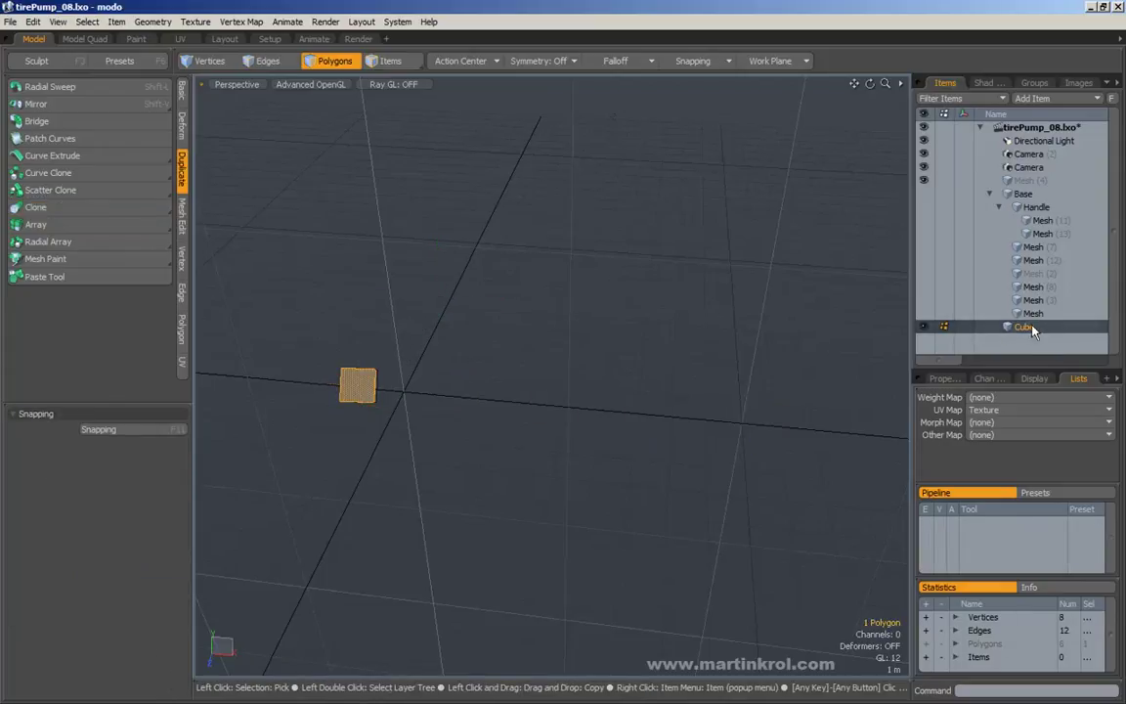
click(310, 214)
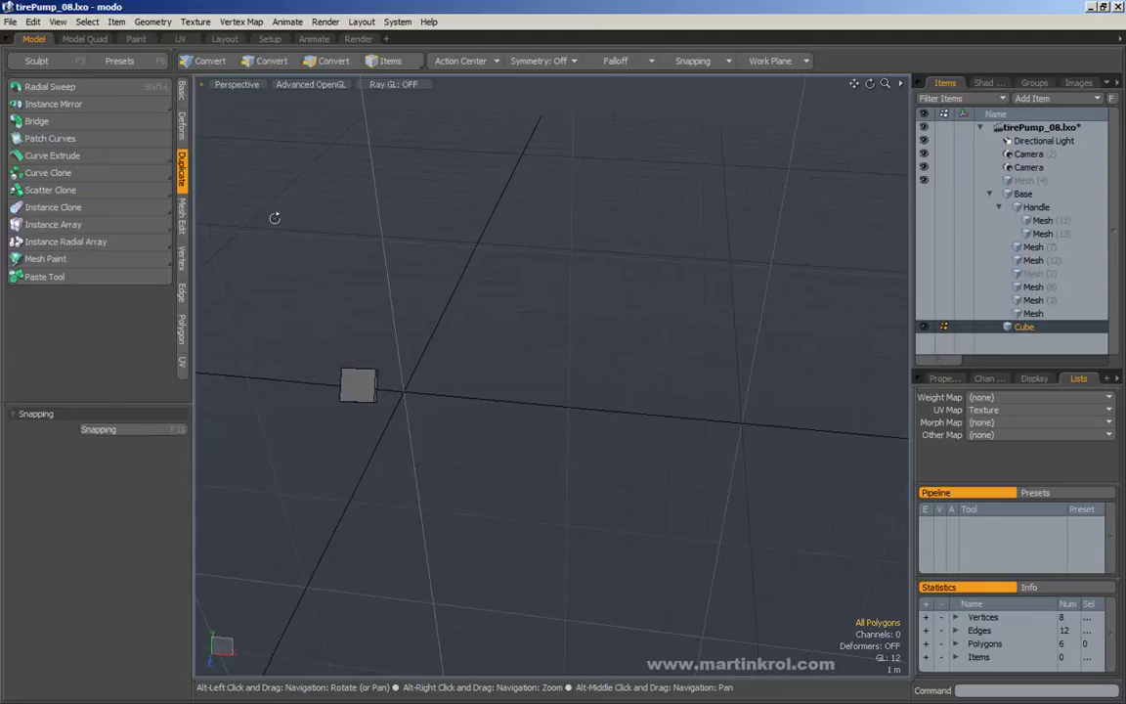
Create four instances of the cube with Instance Clone at a 2.25 m X offset.
alt+click(70, 212)
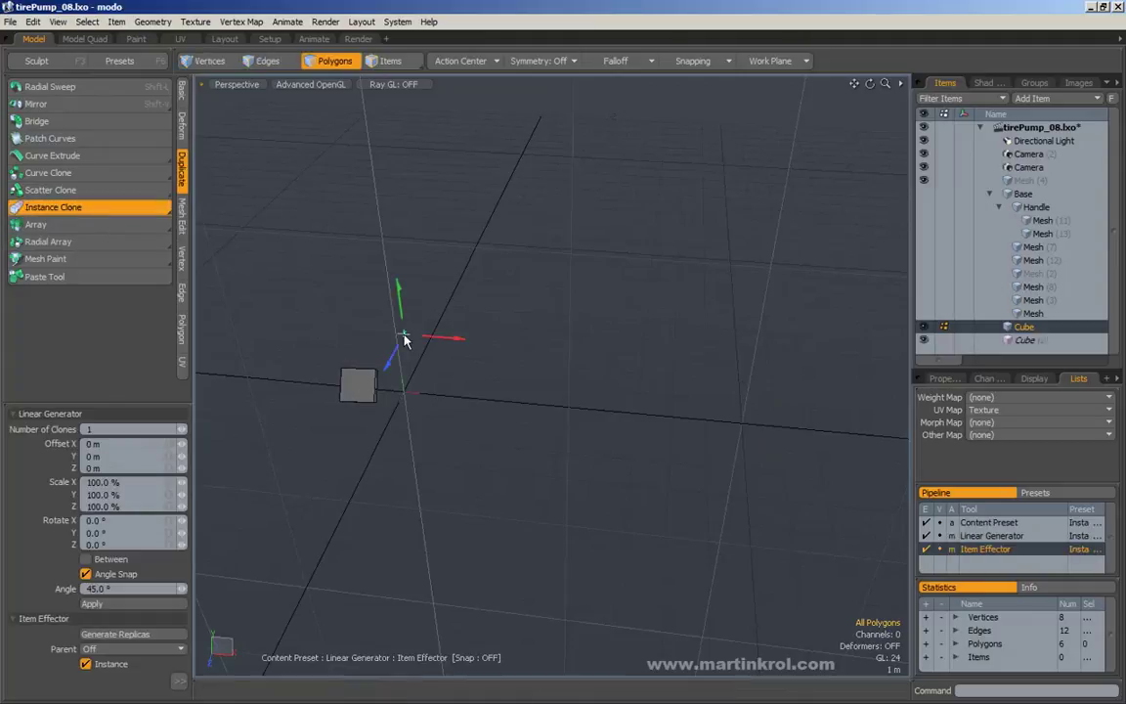
drag(442, 334, 563, 345)
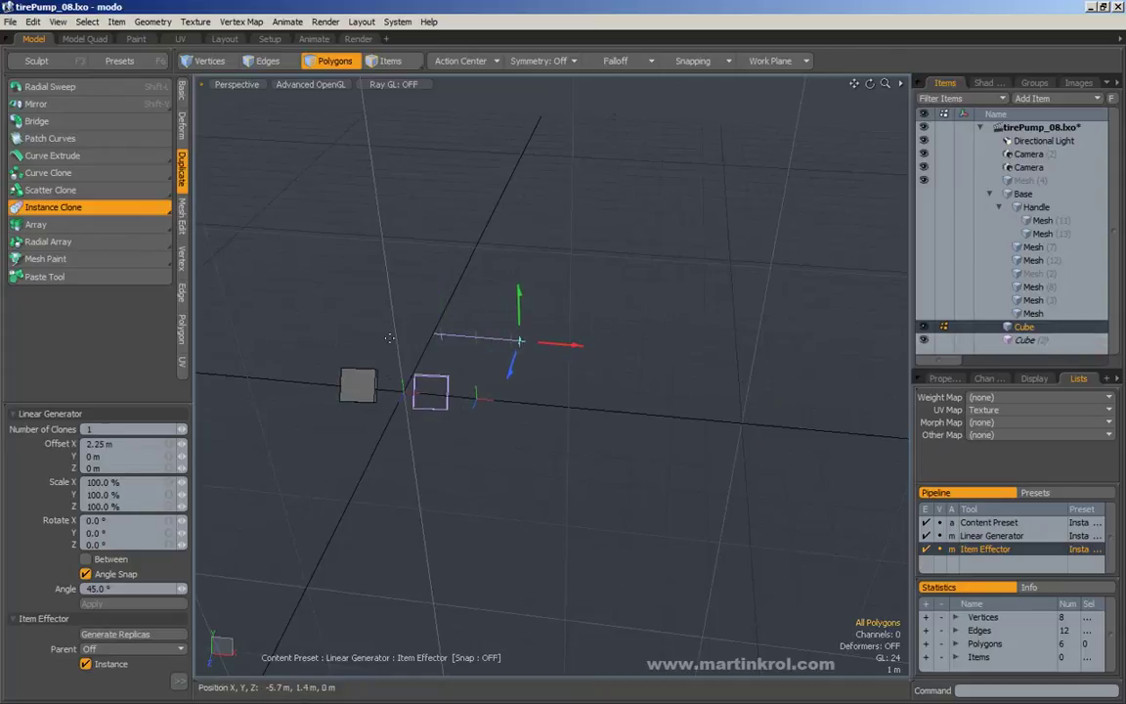
drag(103, 430, 80, 428)
text(4)
key(Return)
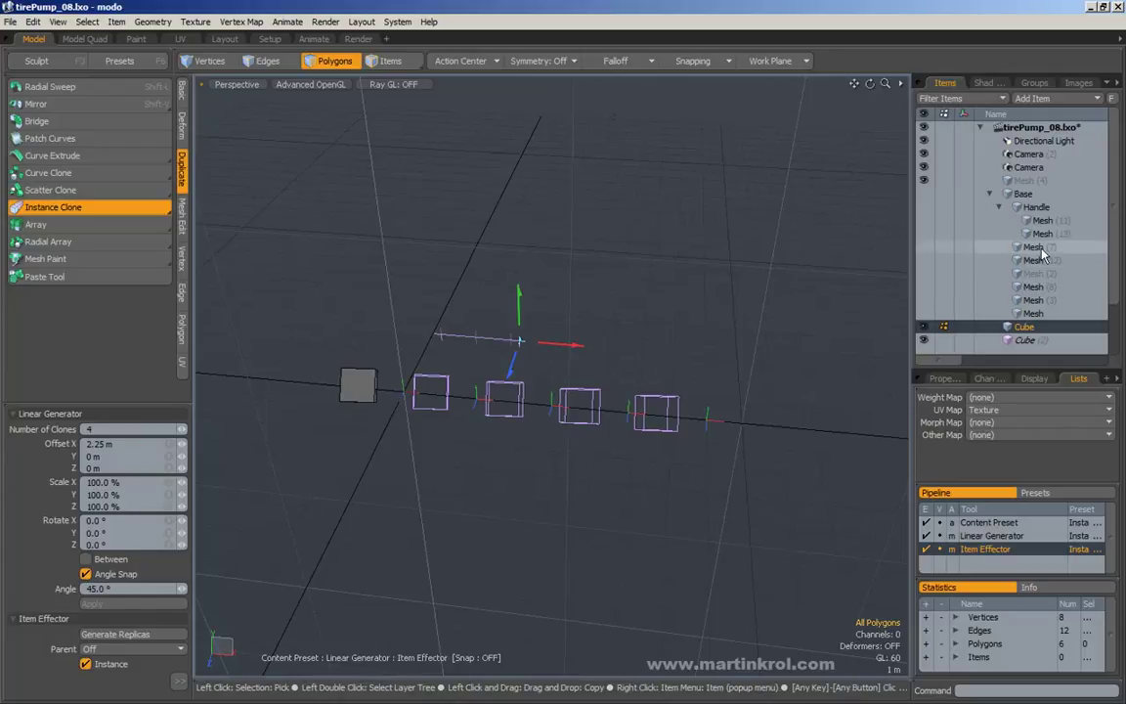
scroll(1114, 264, down, 2)
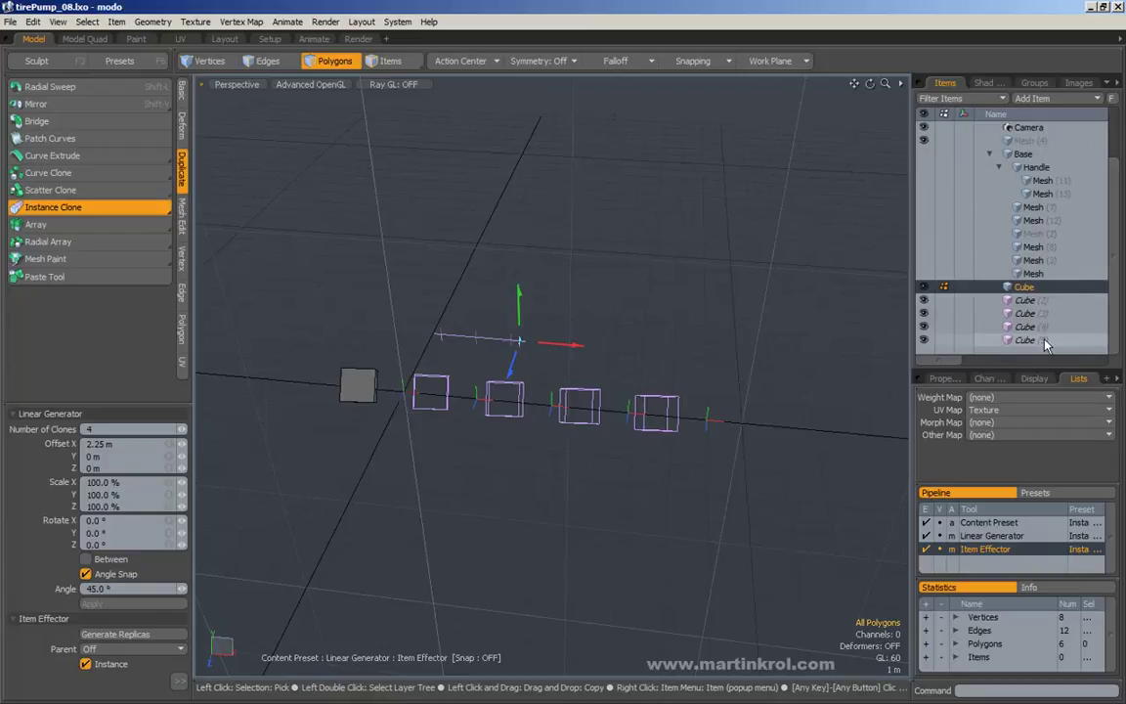
mouse_move(538, 336)
alt+mouse_down()
mouse_move(448, 328)
mouse_move(572, 320)
mouse_move(464, 321)
mouse_move(233, 241)
alt+mouse_up()
key(space)
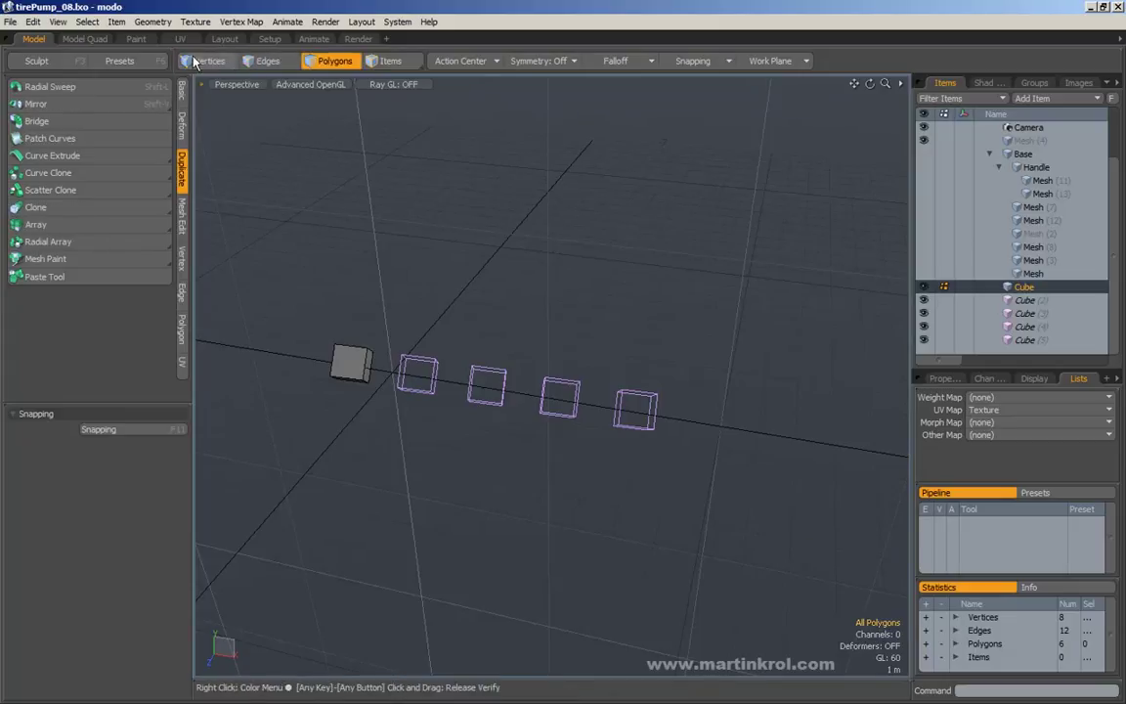
Delete all four cube instances, keeping the original cube.
click(1040, 303)
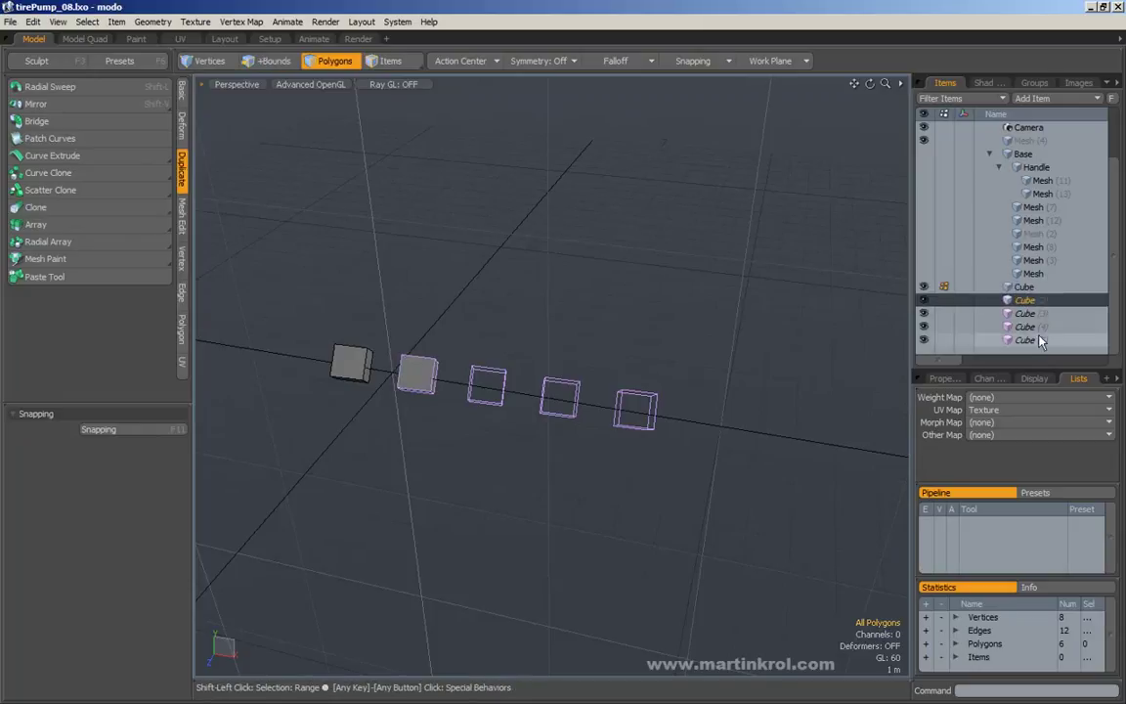
shift+click(1040, 337)
right_click(1039, 322)
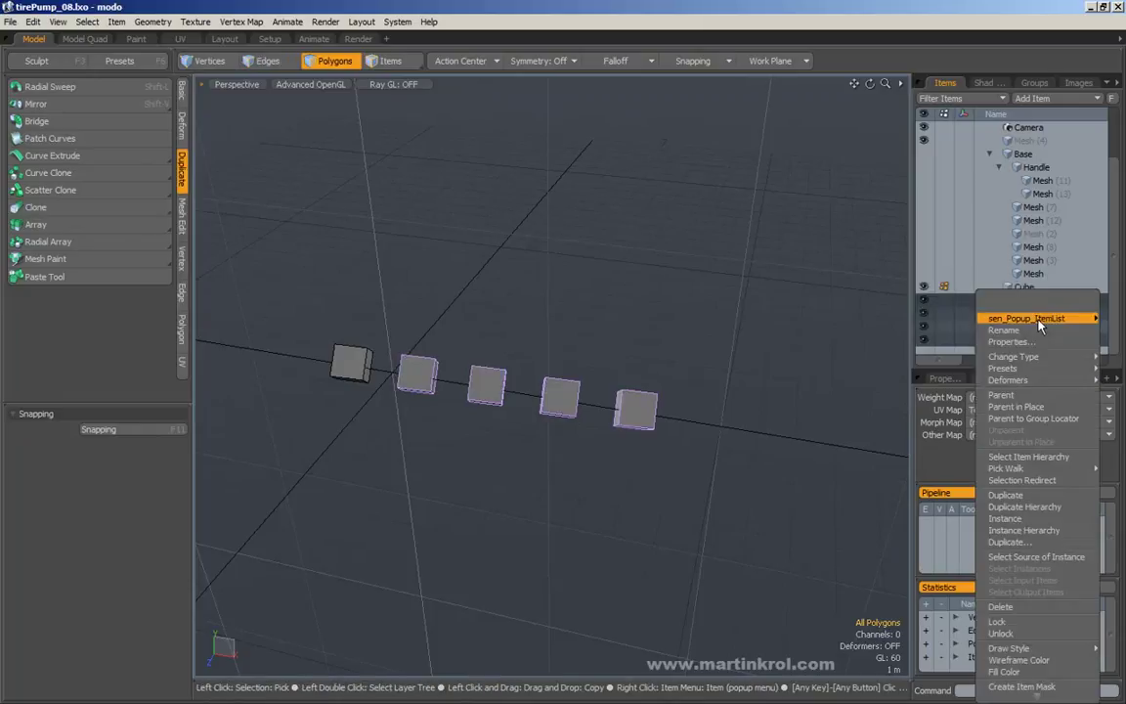
click(1014, 610)
click(903, 452)
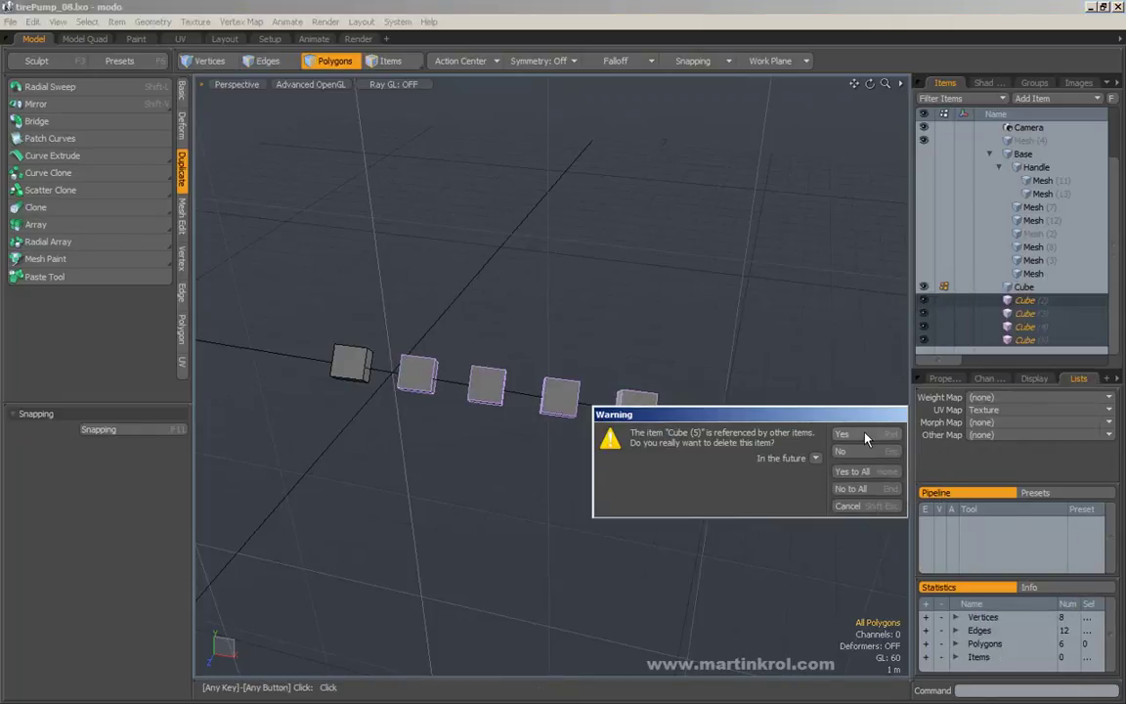
click(862, 472)
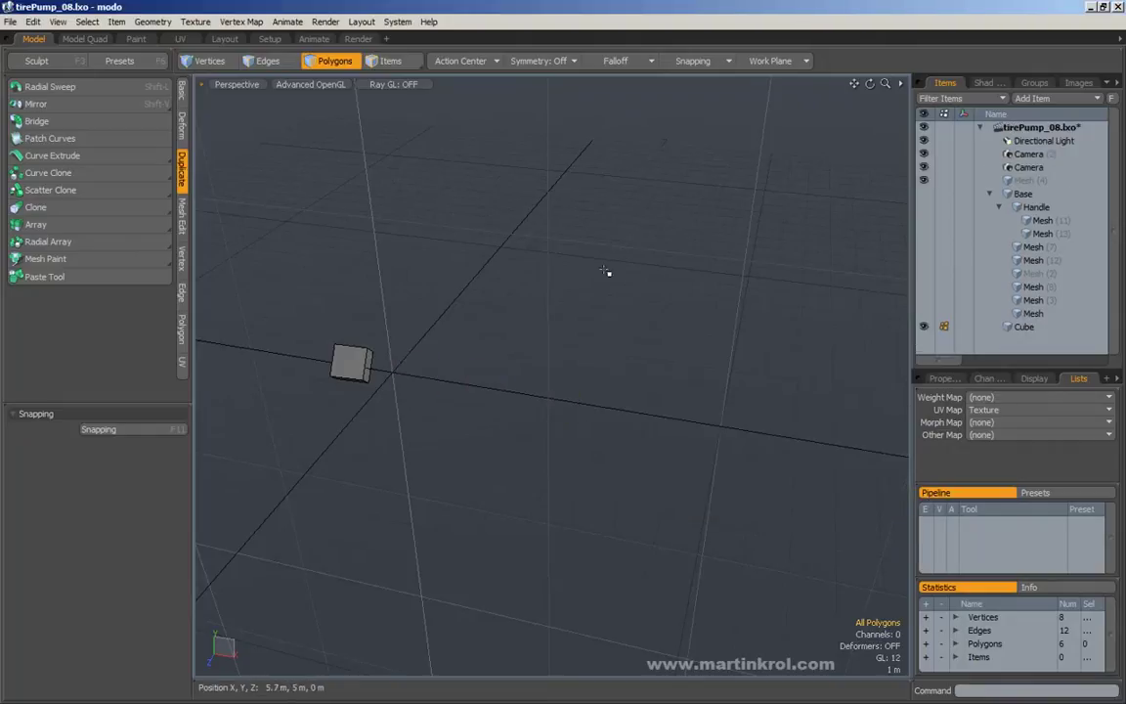
Look through the basic transform tools, including Transform, Axis Rotate and the additional transform options, leaving the cube unmodified.
alt+drag(447, 314, 534, 294)
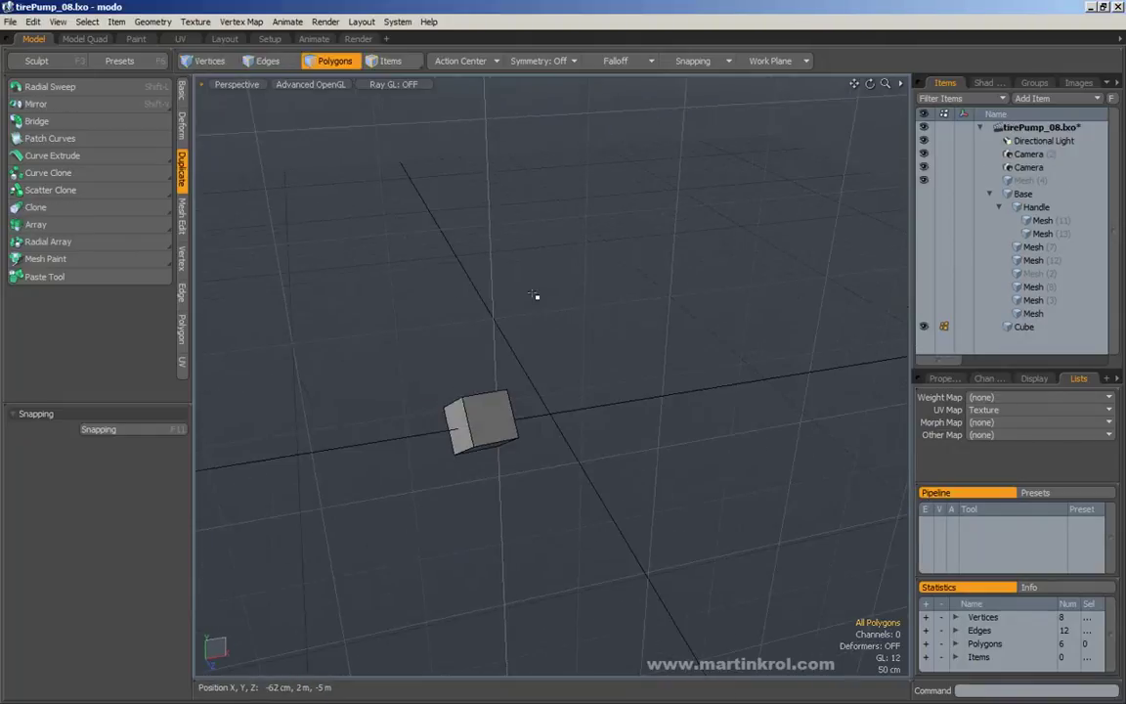
click(182, 97)
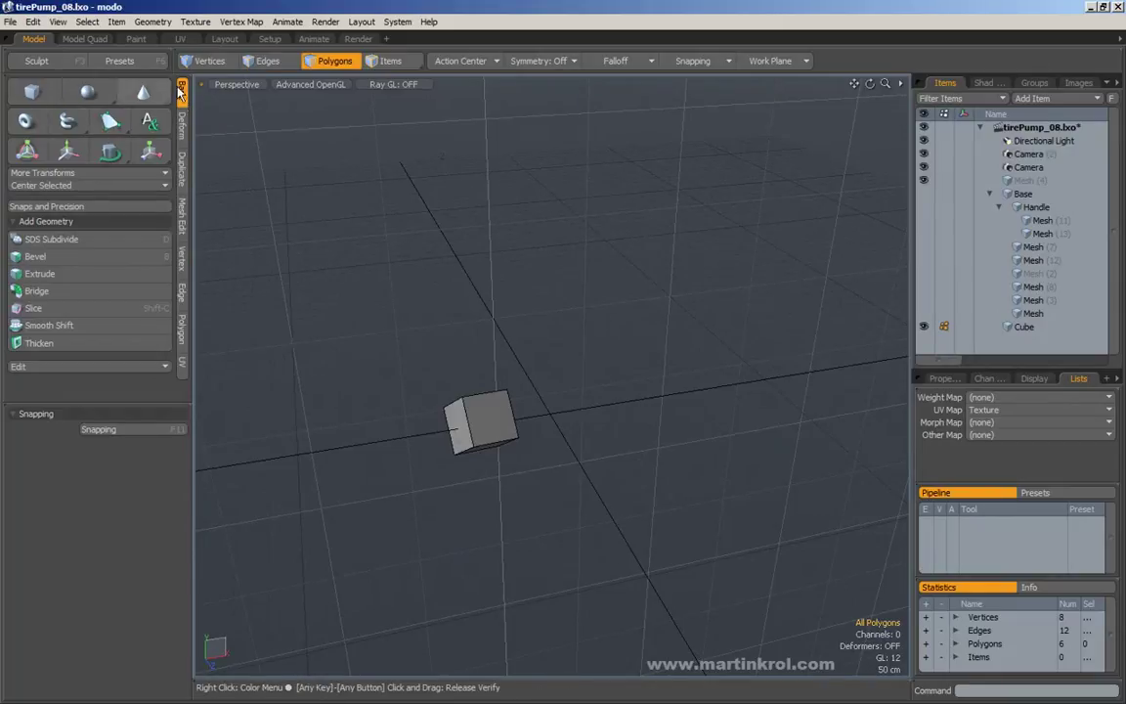
click(23, 153)
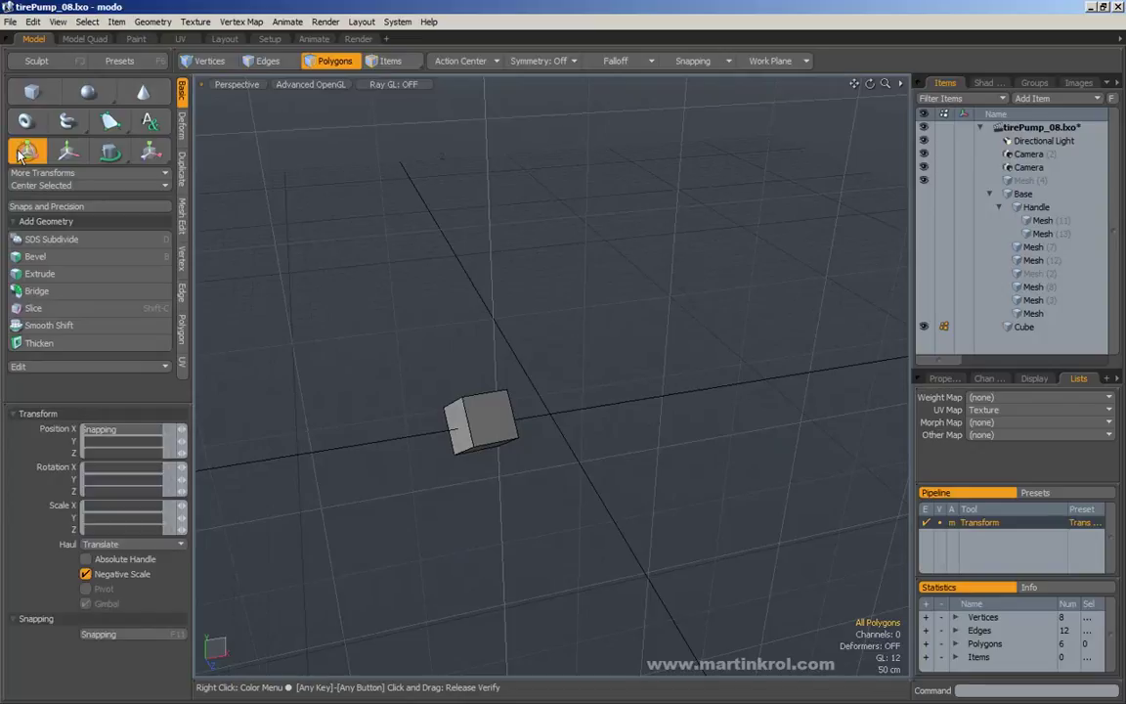
click(67, 152)
click(111, 151)
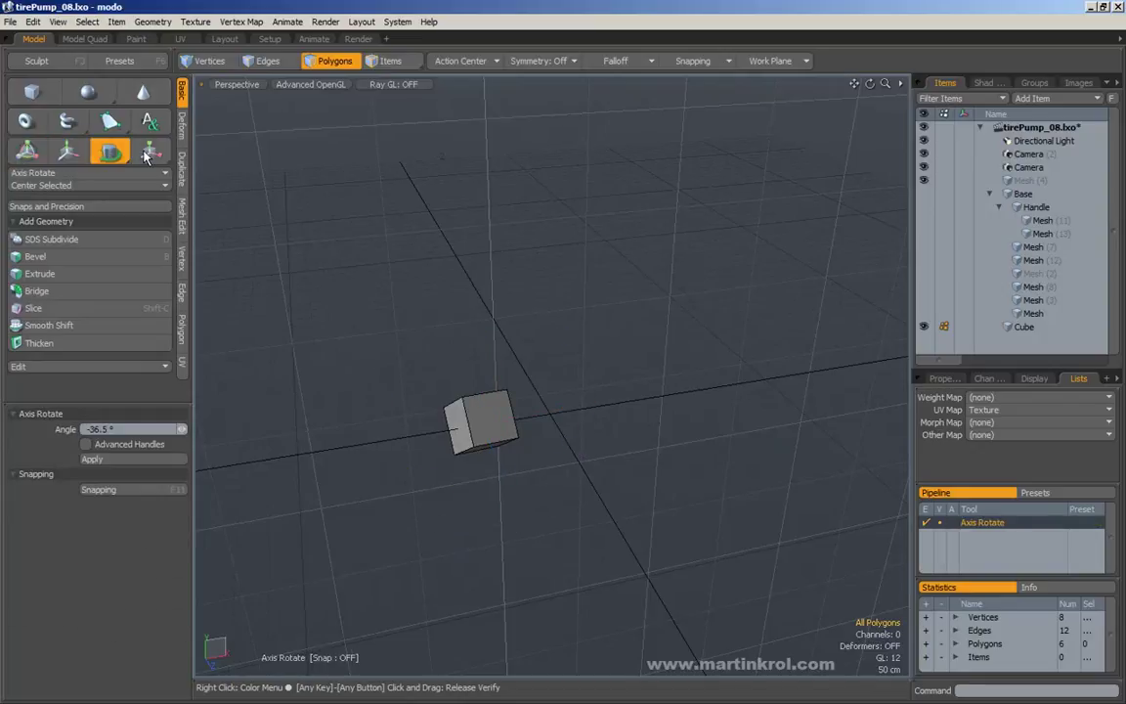
click(68, 152)
click(30, 154)
click(68, 173)
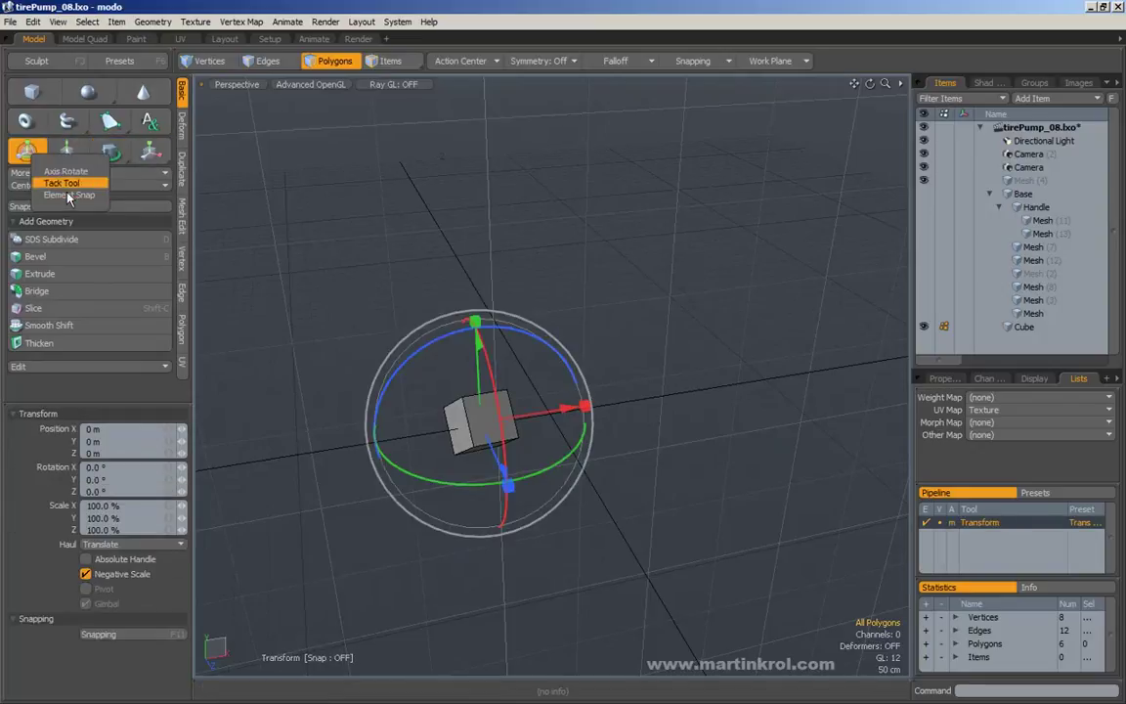
click(198, 172)
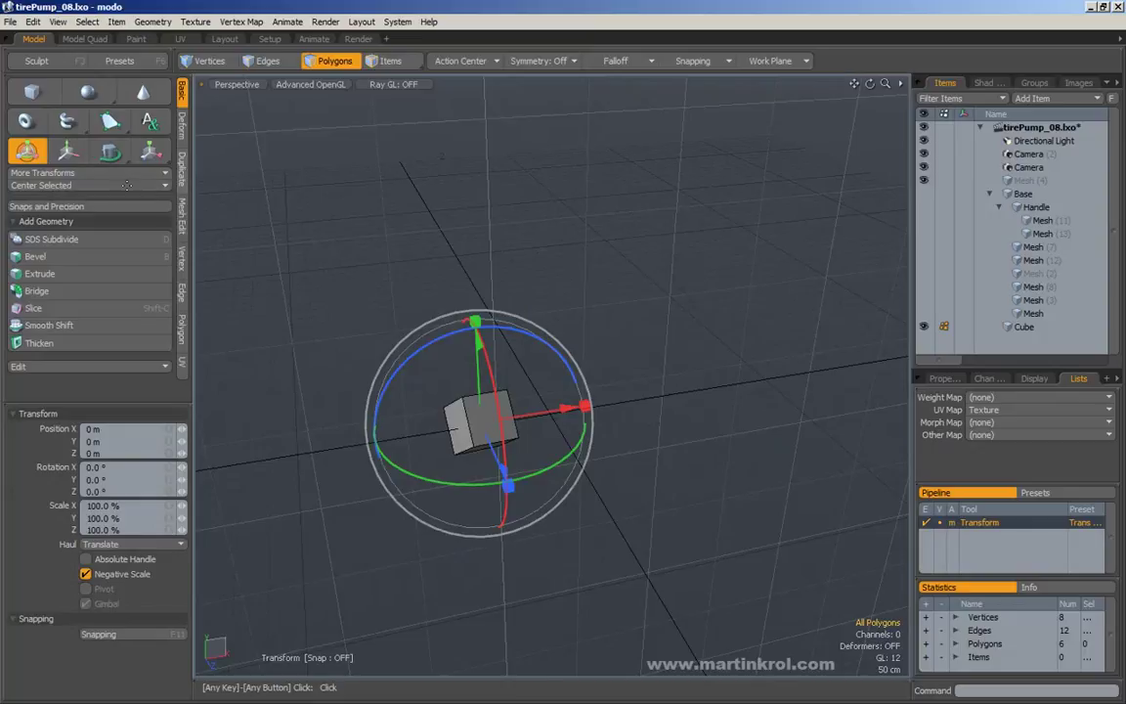
alt+drag(489, 445, 465, 447)
key(space)
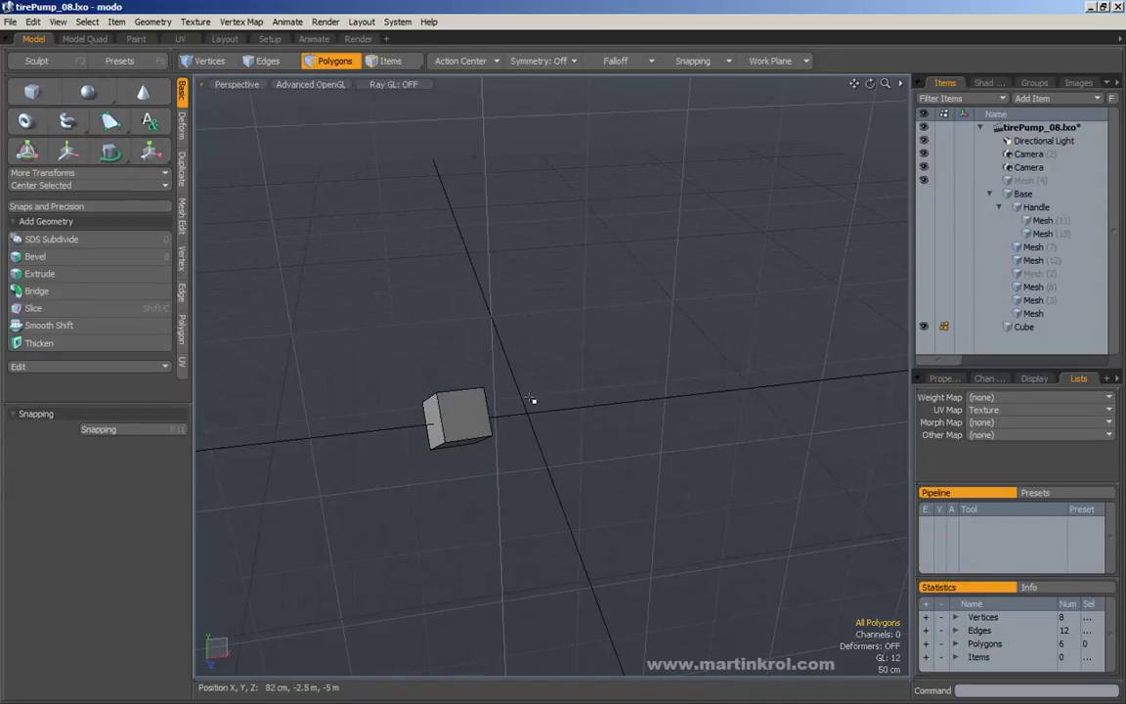
Center the cube on the X axis only.
click(64, 185)
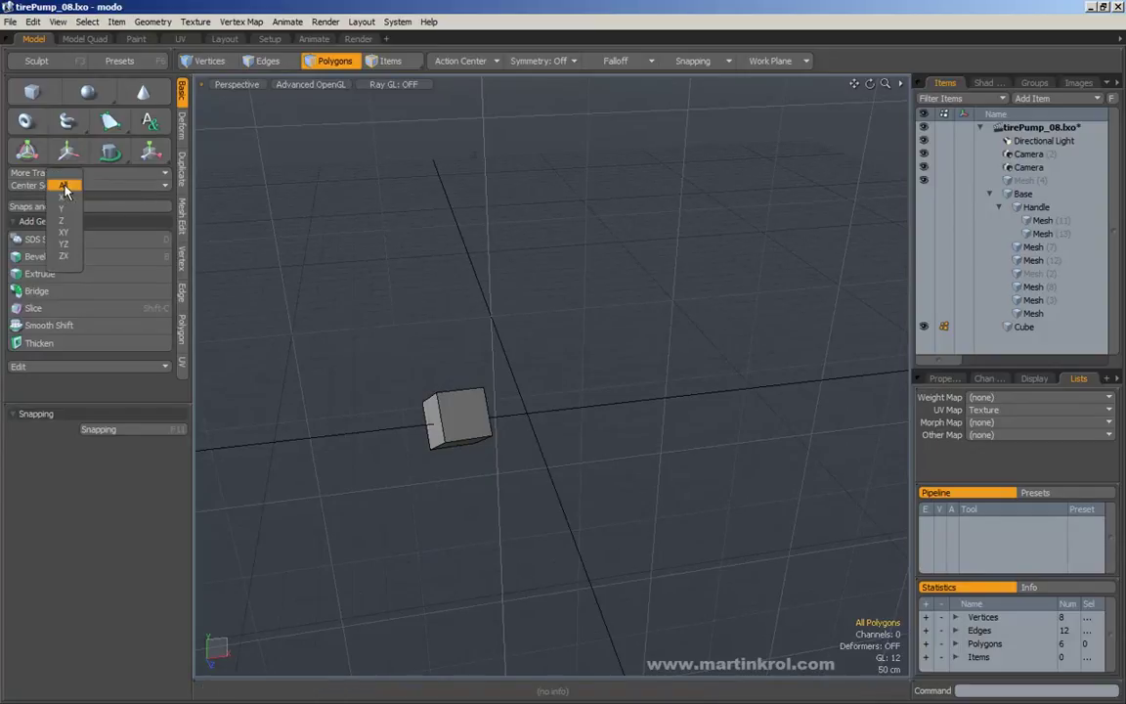
click(65, 198)
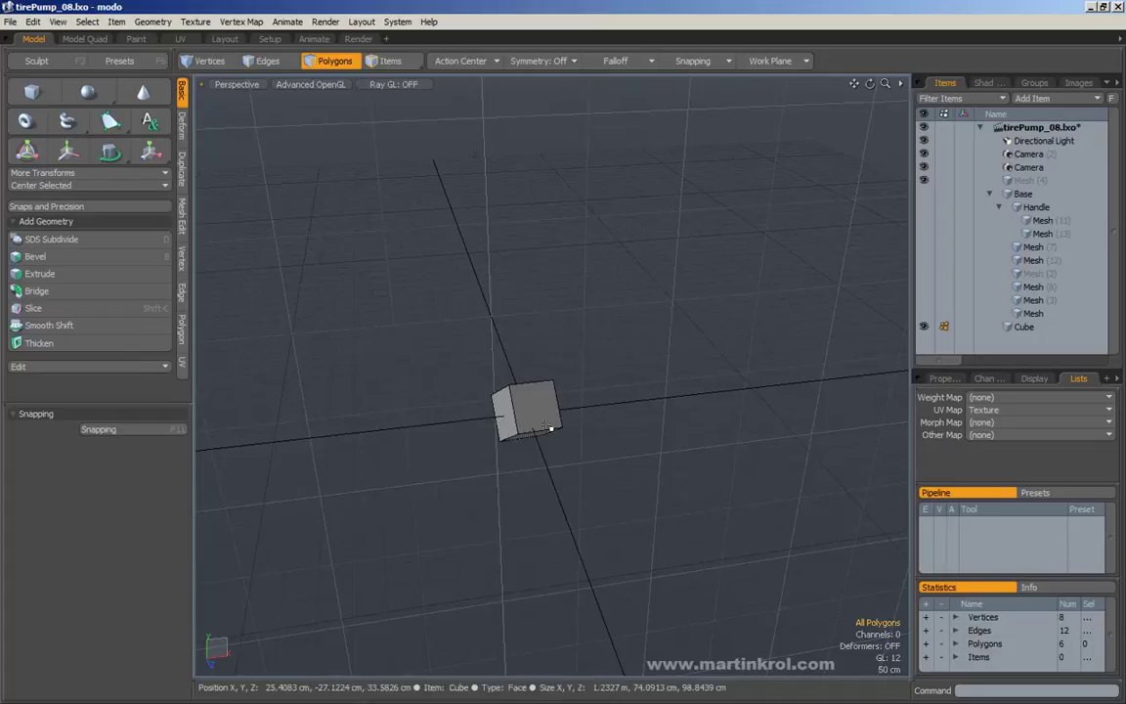
alt+drag(608, 415, 566, 411)
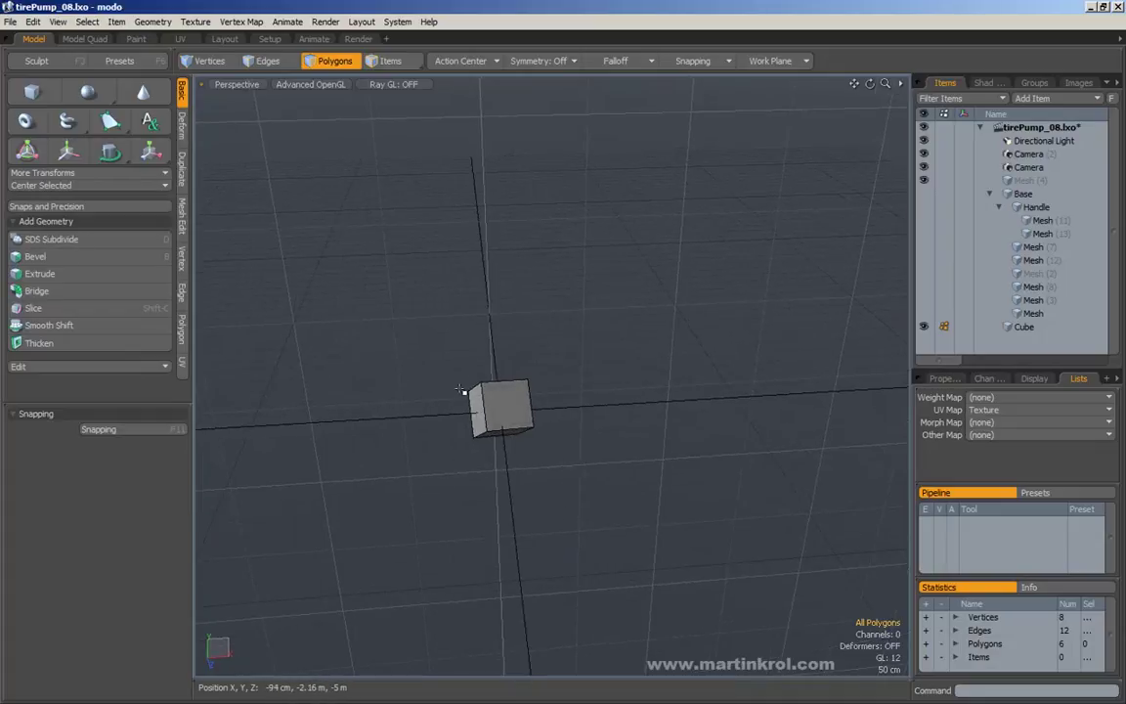
key(alt)
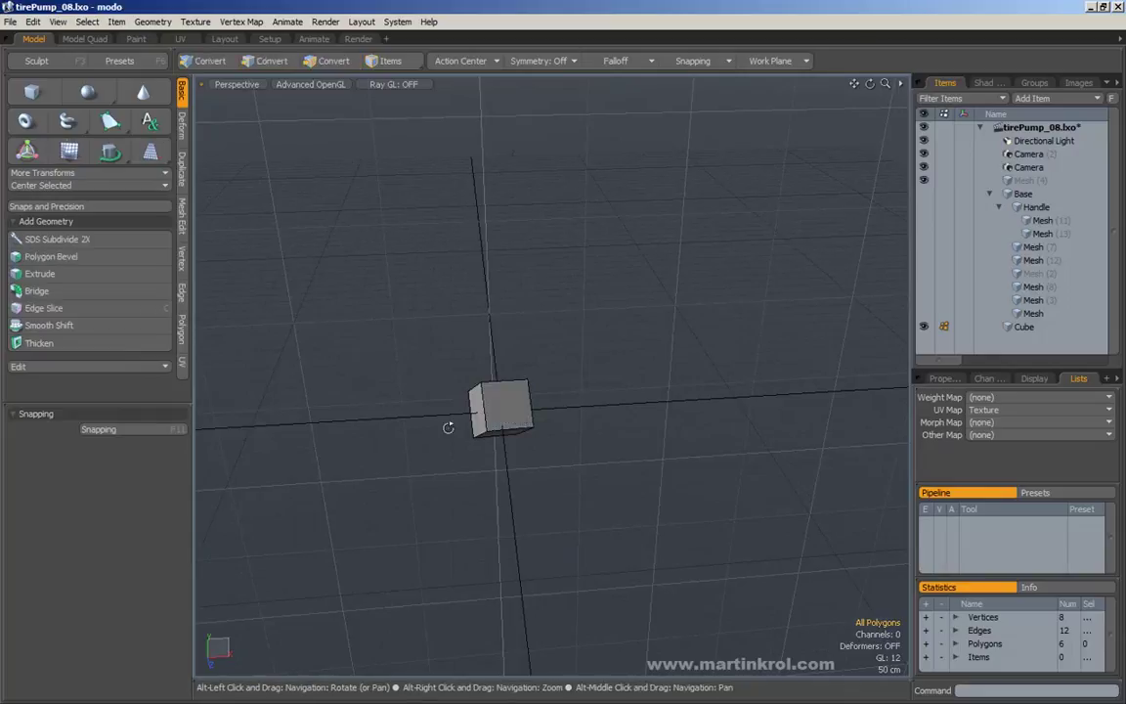
alt+drag(449, 427, 514, 422)
alt+drag(643, 396, 603, 400)
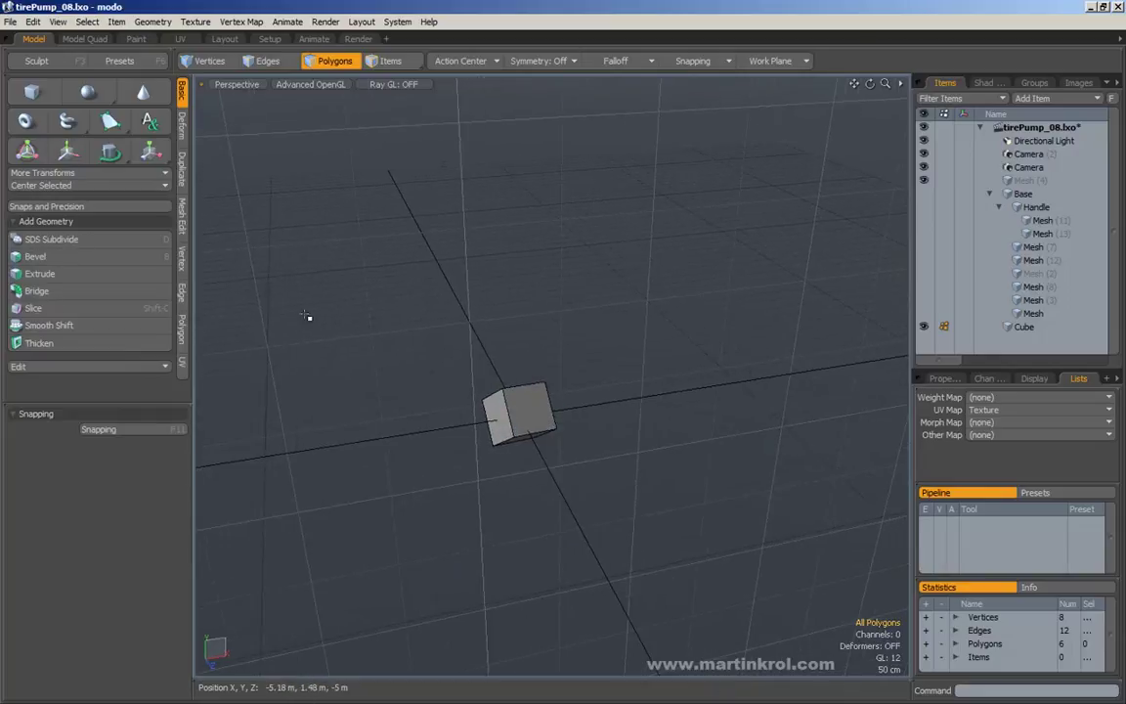
Select all of the cube's polygons and clone them four times in a row along X.
click(63, 207)
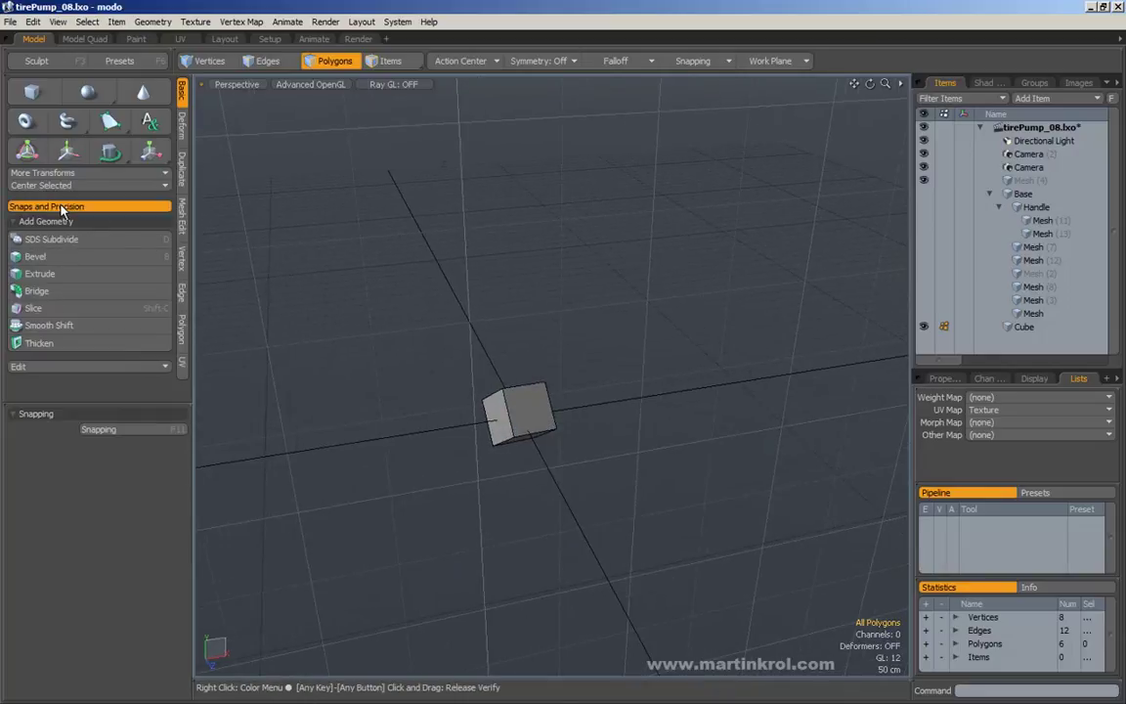
alt+drag(517, 363, 467, 373)
double_click(468, 372)
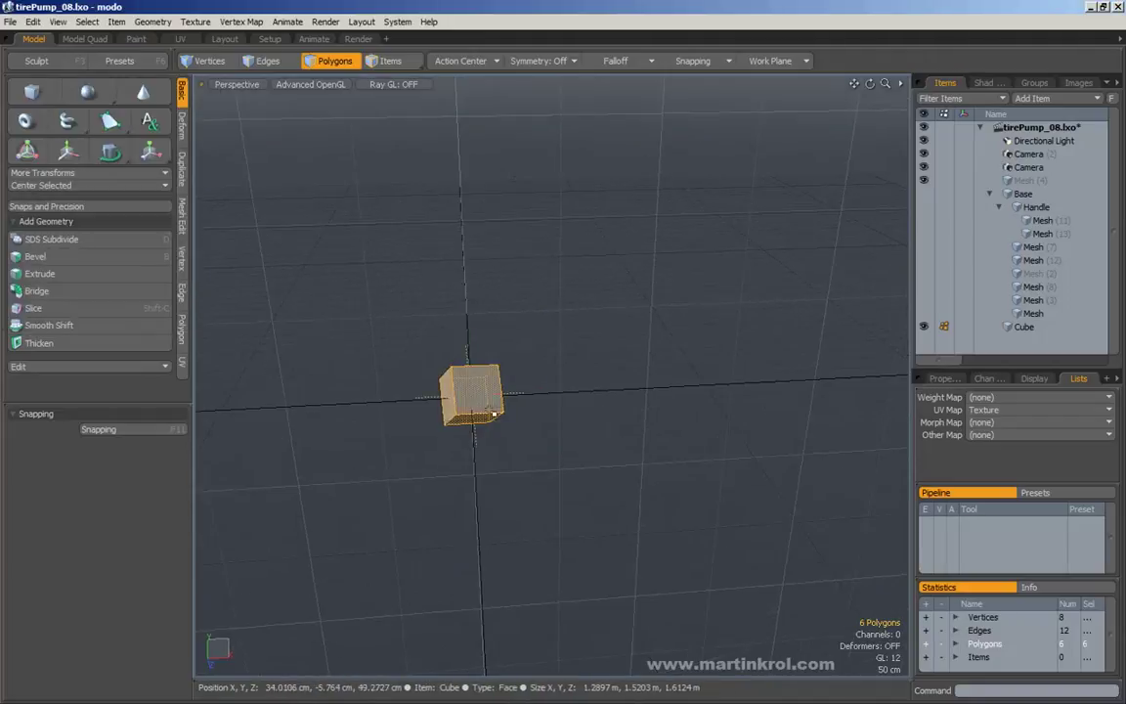
key(w)
key(ctrl+1)
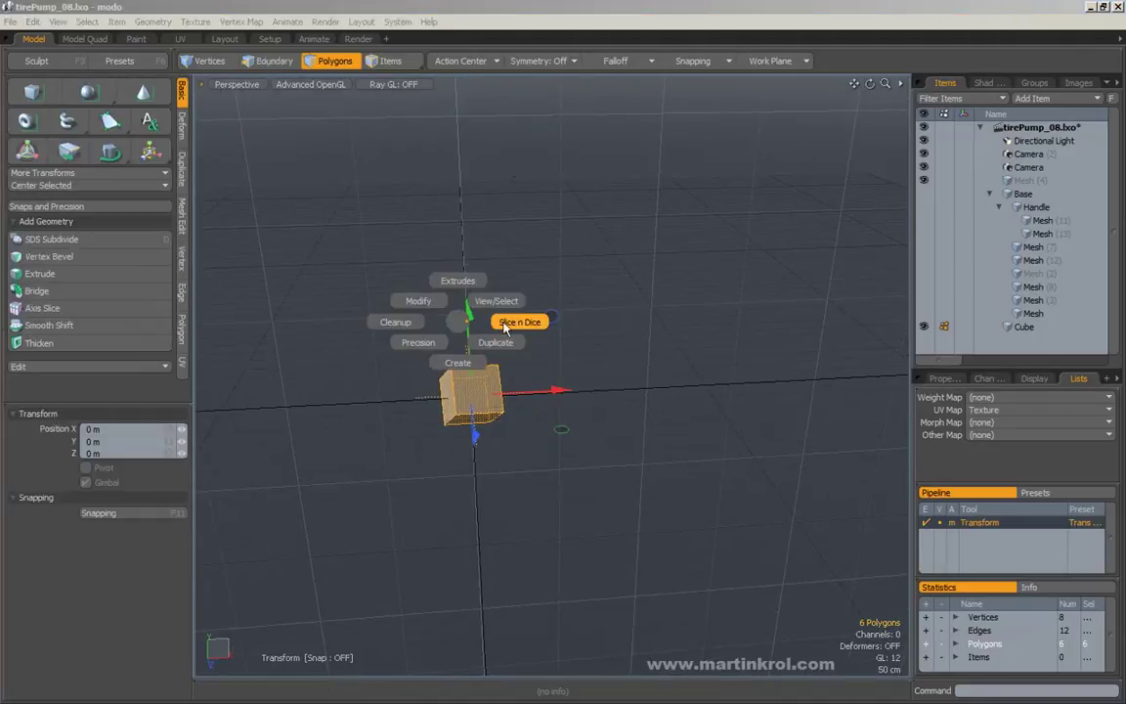
click(516, 324)
click(508, 327)
key(ctrl+1)
click(532, 356)
click(536, 363)
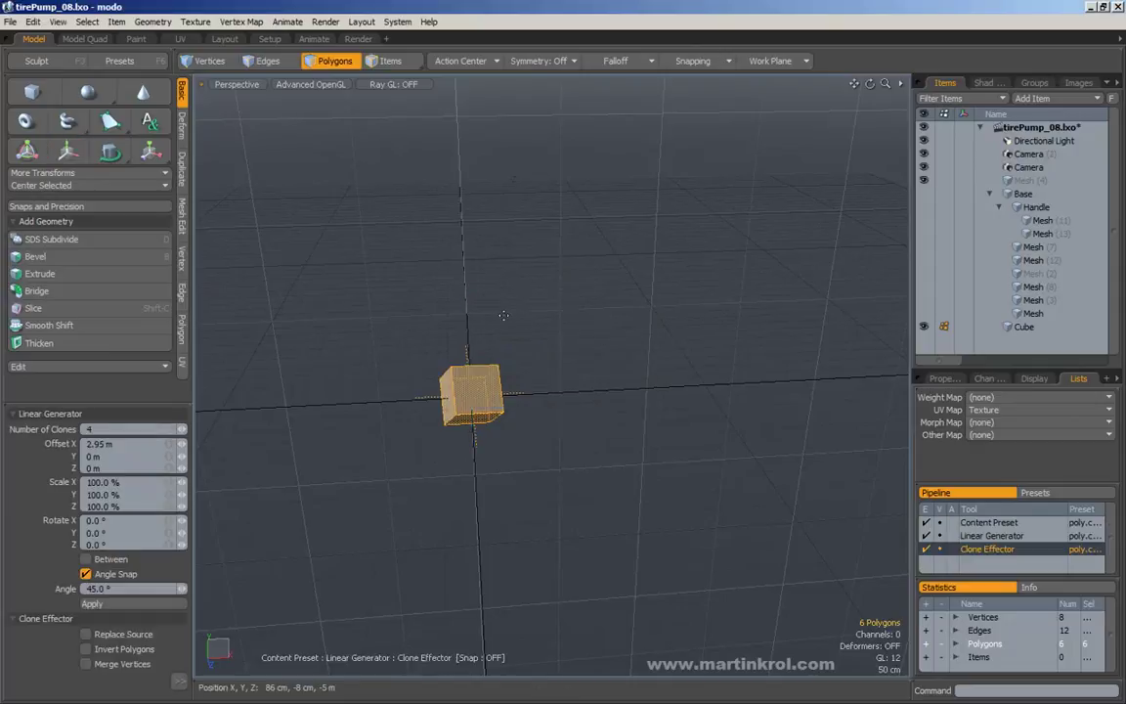
drag(496, 314, 570, 313)
key(q)
mouse_move(524, 252)
mouse_down()
mouse_move(540, 279)
mouse_move(511, 310)
mouse_up()
Select the first clone beside the original cube, move it up above the row, and clear the selection.
double_click(561, 377)
key(w)
drag(539, 403, 532, 260)
key(q)
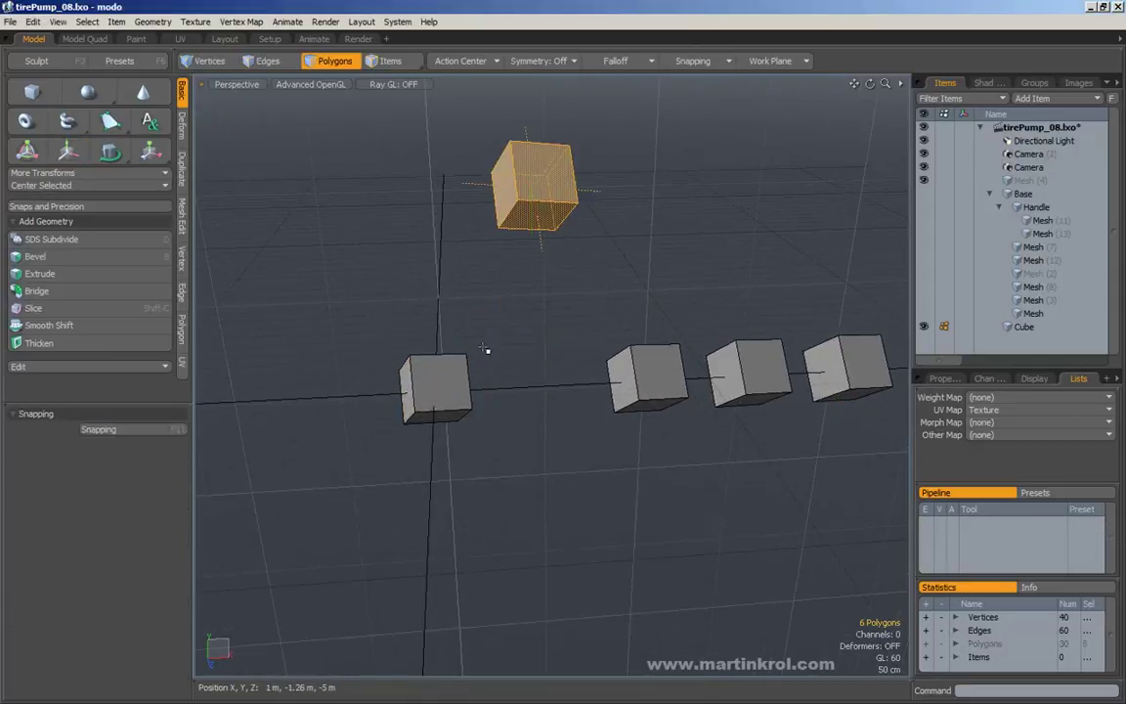
click(485, 327)
alt+drag(448, 314, 500, 327)
alt+drag(563, 256, 547, 251)
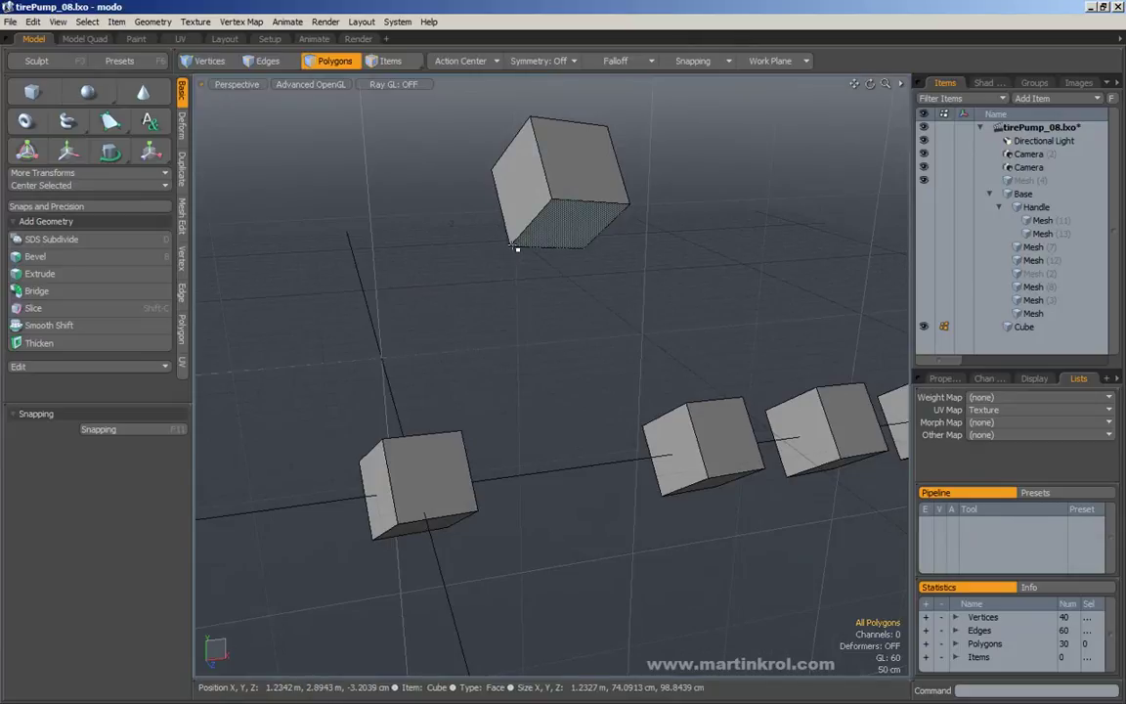
Use Geometry Snap to attach the raised cube's lower corner to an upper corner of the original cube.
double_click(561, 171)
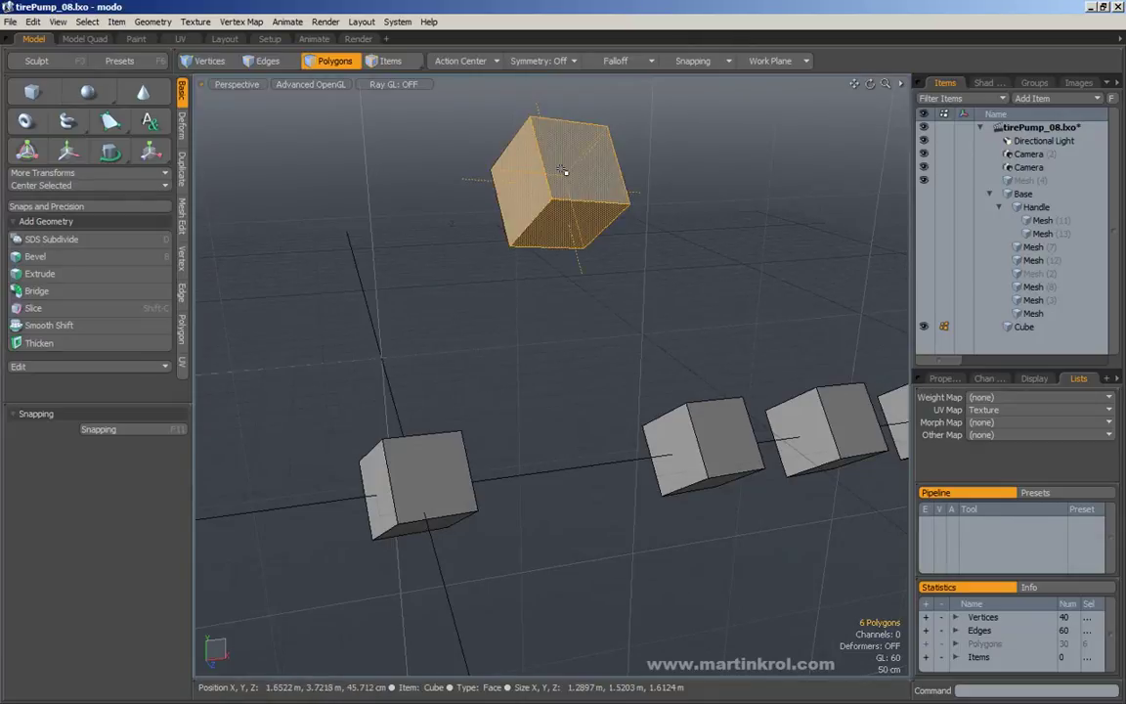
click(367, 253)
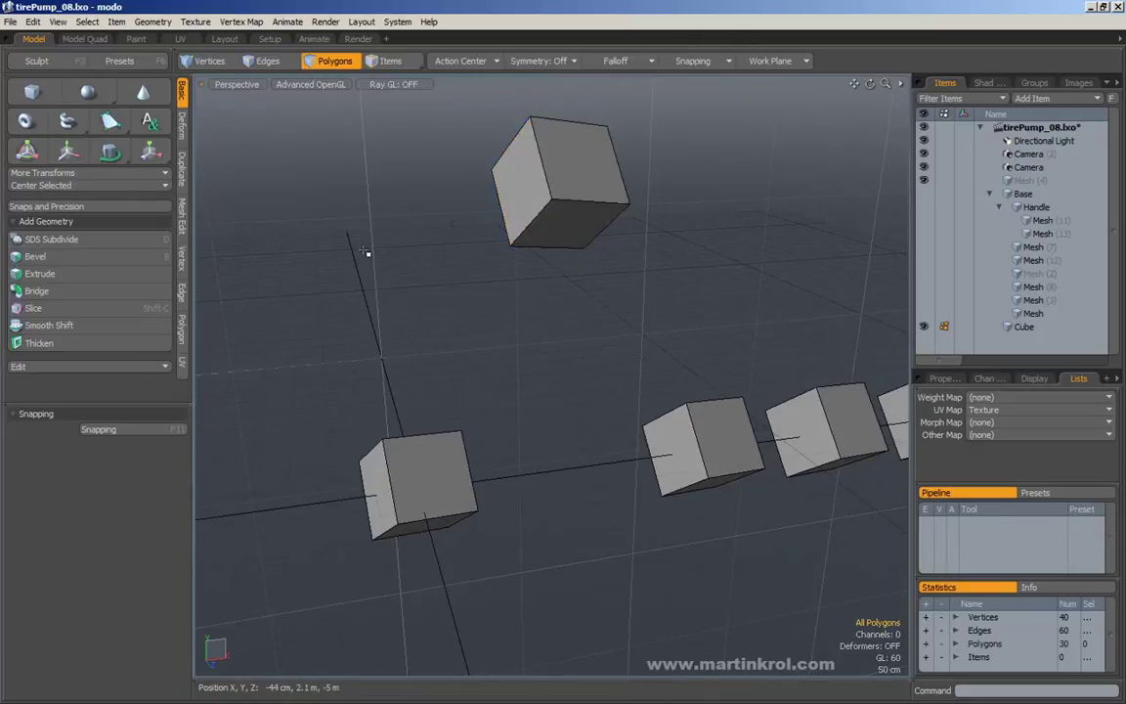
click(54, 209)
click(44, 137)
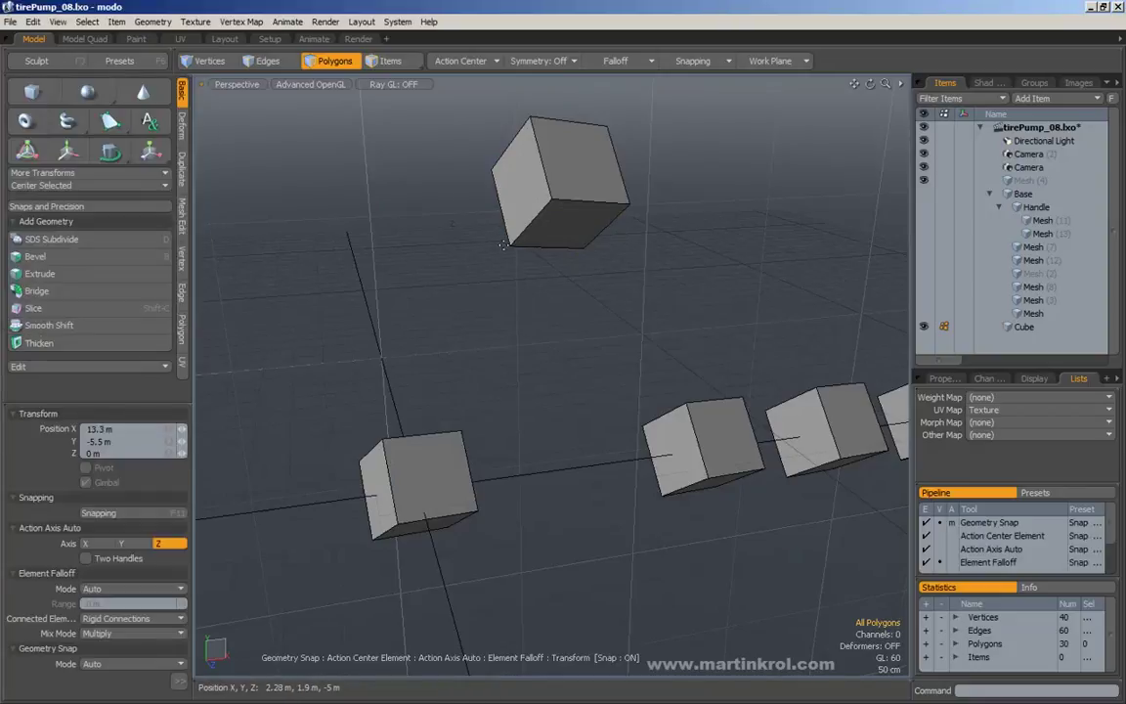
drag(509, 245, 460, 430)
key(q)
mouse_move(384, 362)
alt+mouse_down()
mouse_move(412, 377)
mouse_move(470, 366)
mouse_move(378, 352)
alt+mouse_up()
Select the nearest clone in the row and snap its lower corner to an upper corner of the raised cube, then deselect it.
double_click(686, 428)
alt+shift+drag(496, 317, 477, 351)
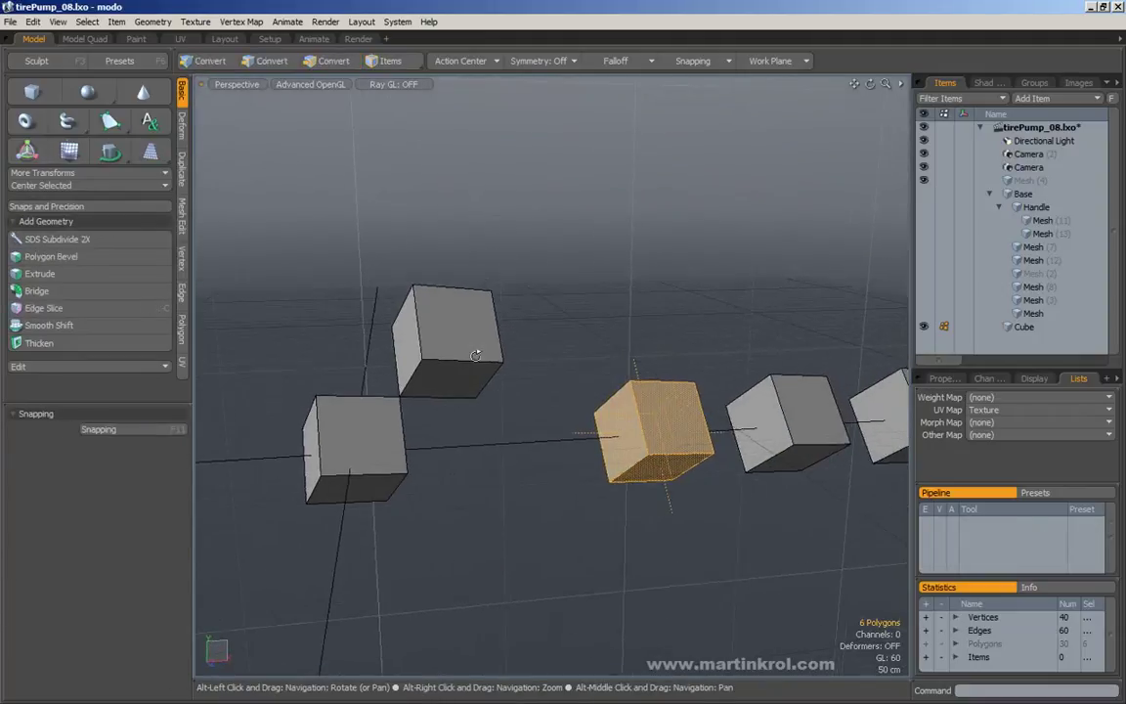
click(73, 207)
click(76, 162)
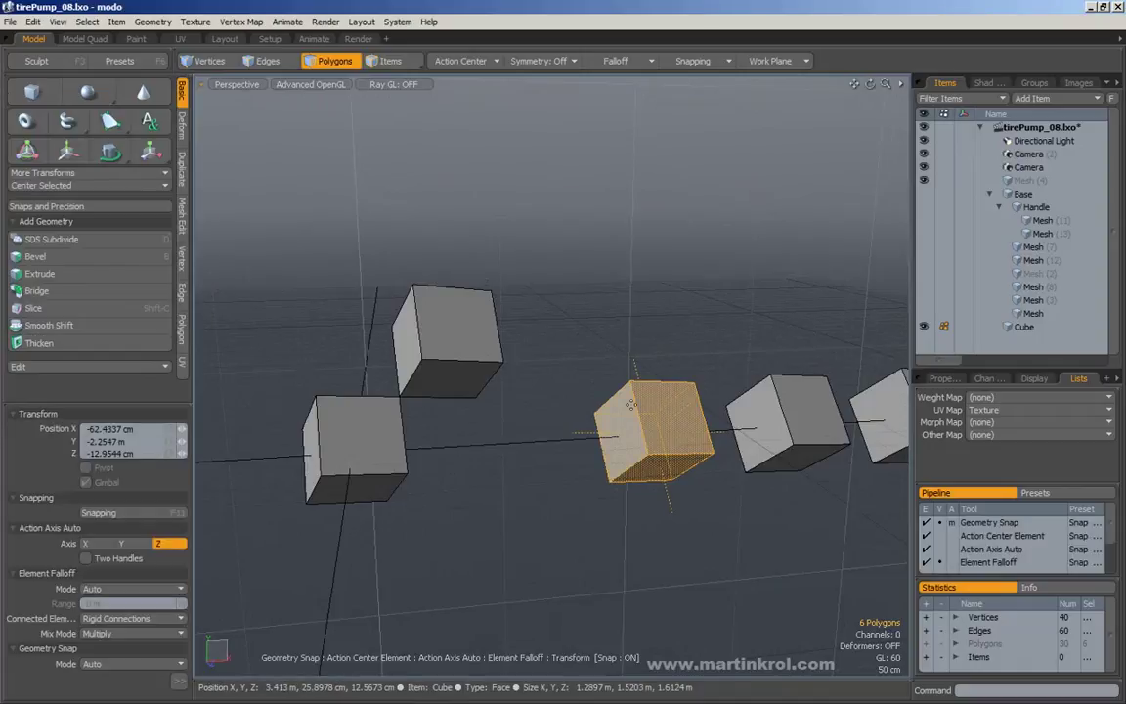
drag(610, 481, 517, 285)
drag(567, 230, 542, 237)
key(space)
click(414, 254)
alt+drag(415, 254, 456, 239)
alt+drag(414, 193, 395, 243)
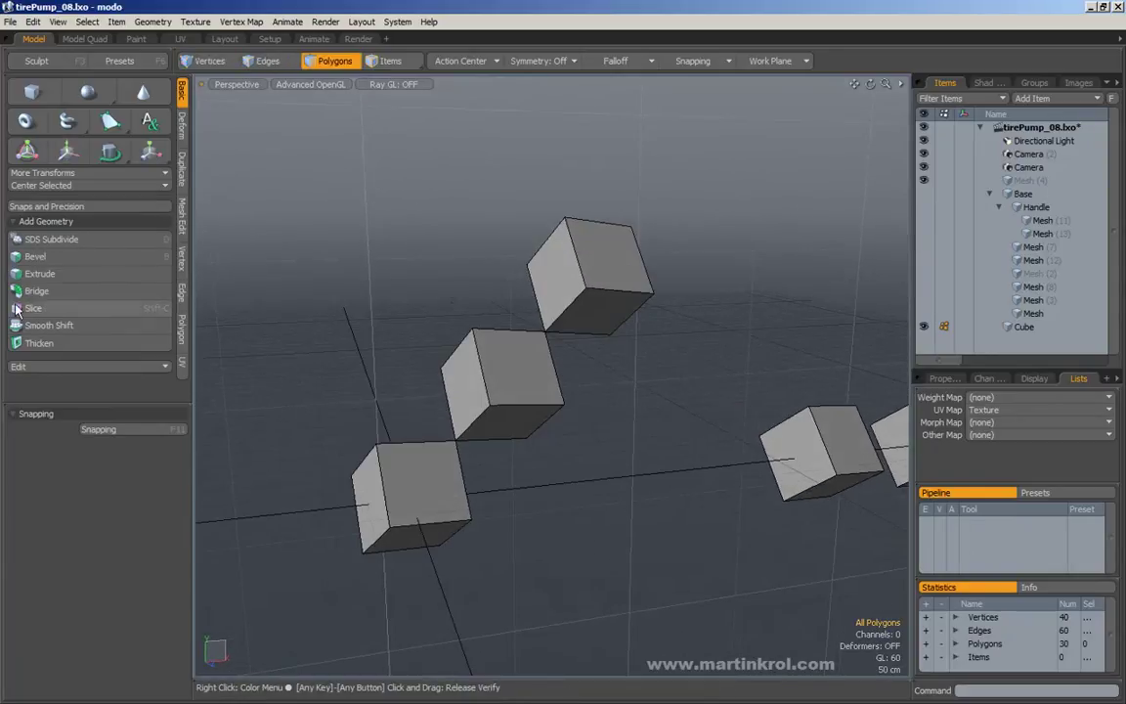
Examine the Duplicate and Mesh Edit tool sets and the Tack Tool's options.
click(183, 168)
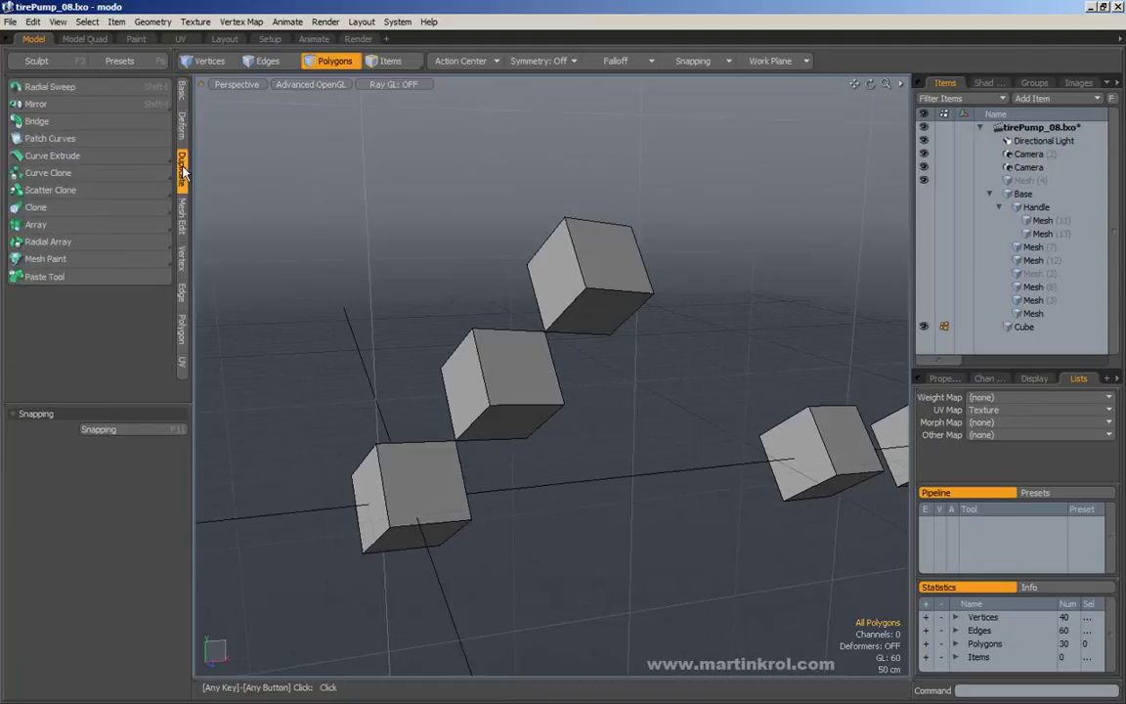
click(183, 209)
click(184, 168)
alt+scroll(307, 176, down, 2)
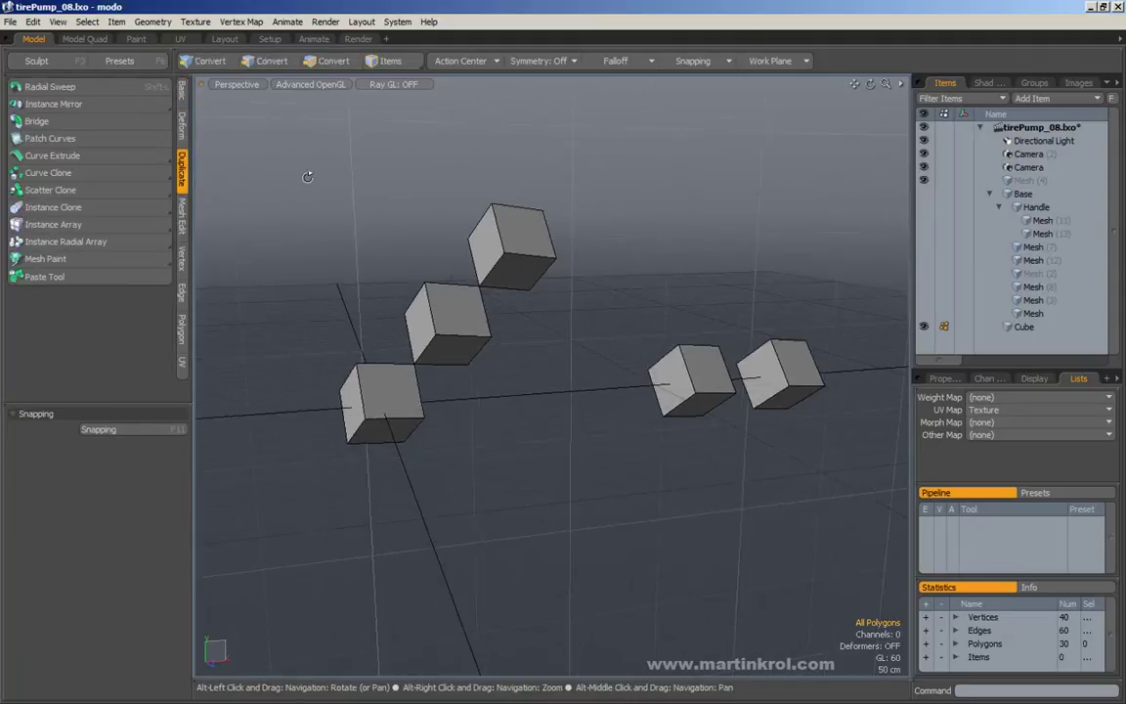
alt+drag(307, 174, 323, 234)
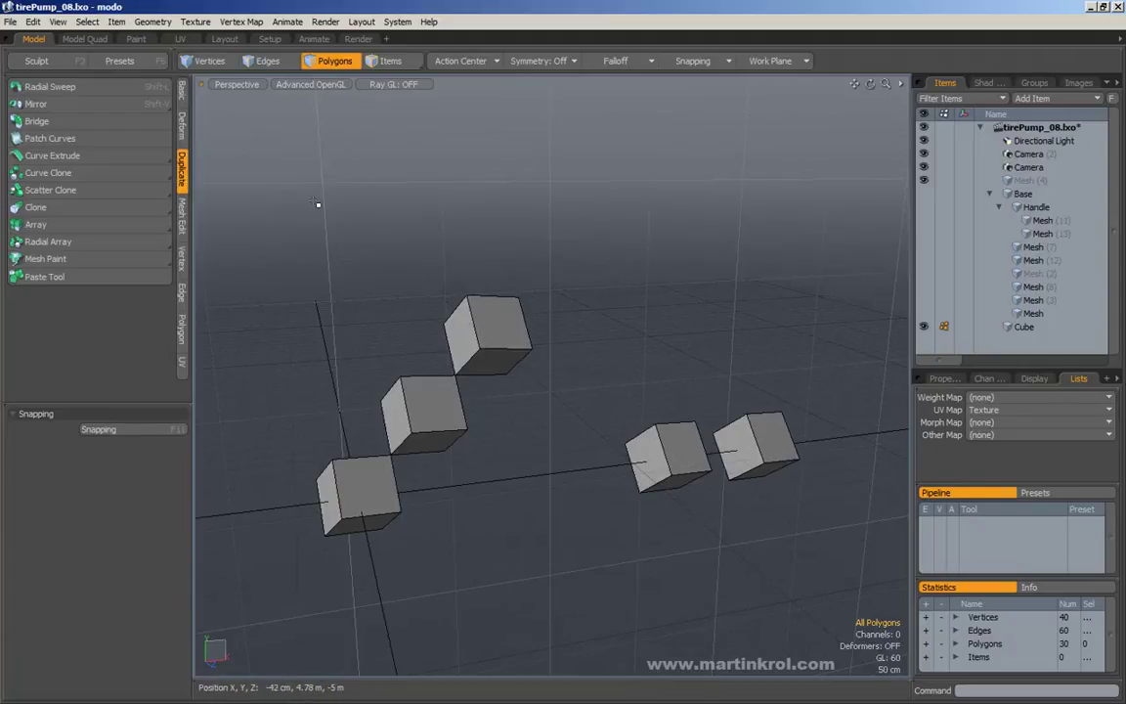
alt+drag(316, 202, 407, 241)
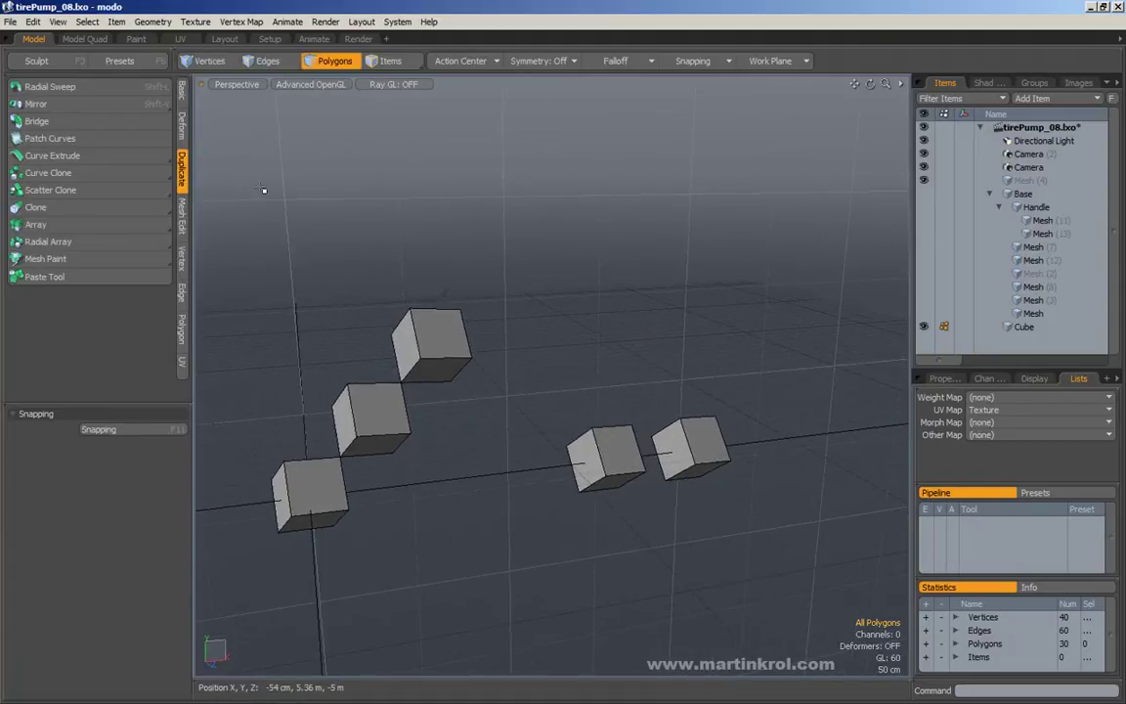
click(183, 213)
right_drag(319, 200, 406, 235)
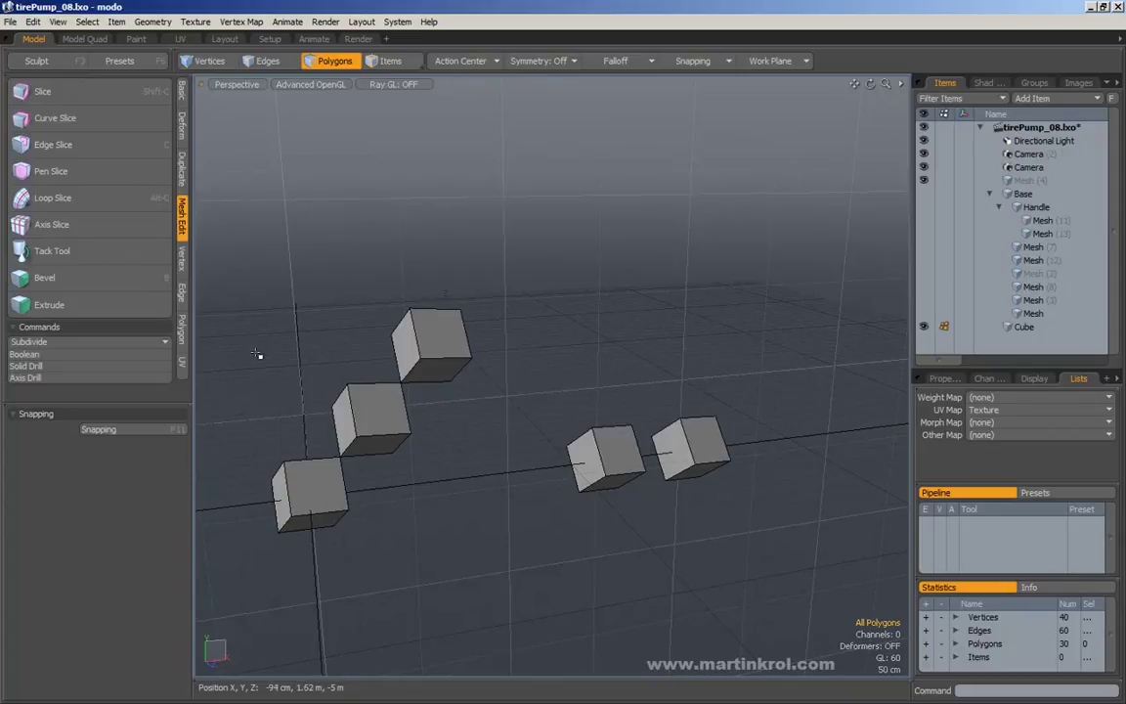
alt+drag(256, 355, 289, 279)
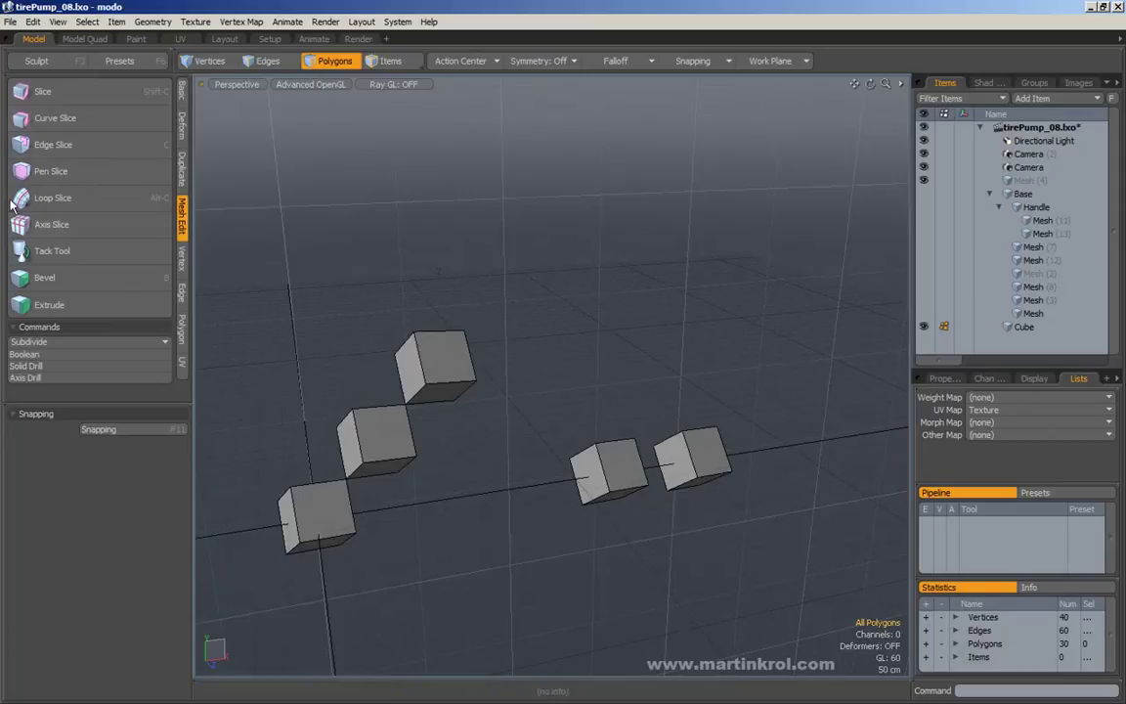
click(51, 251)
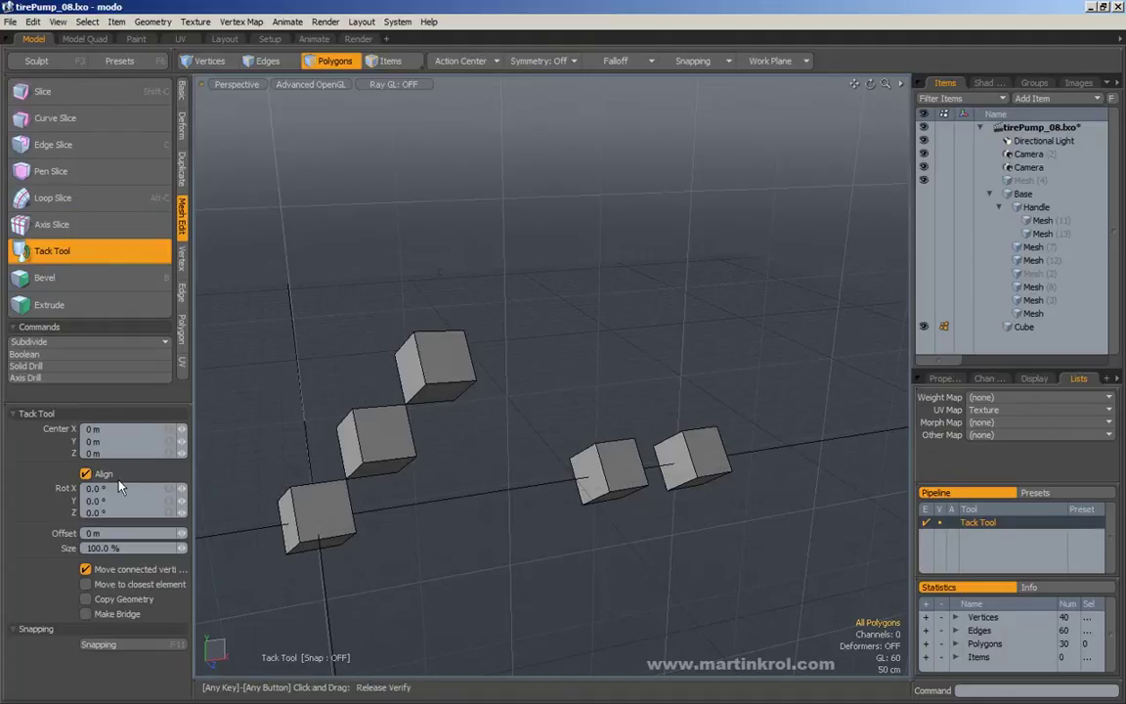
Draw a flat Quadball sphere primitive above the cubes, with radii of about 1.72 m in X and 32 cm in Y.
click(181, 93)
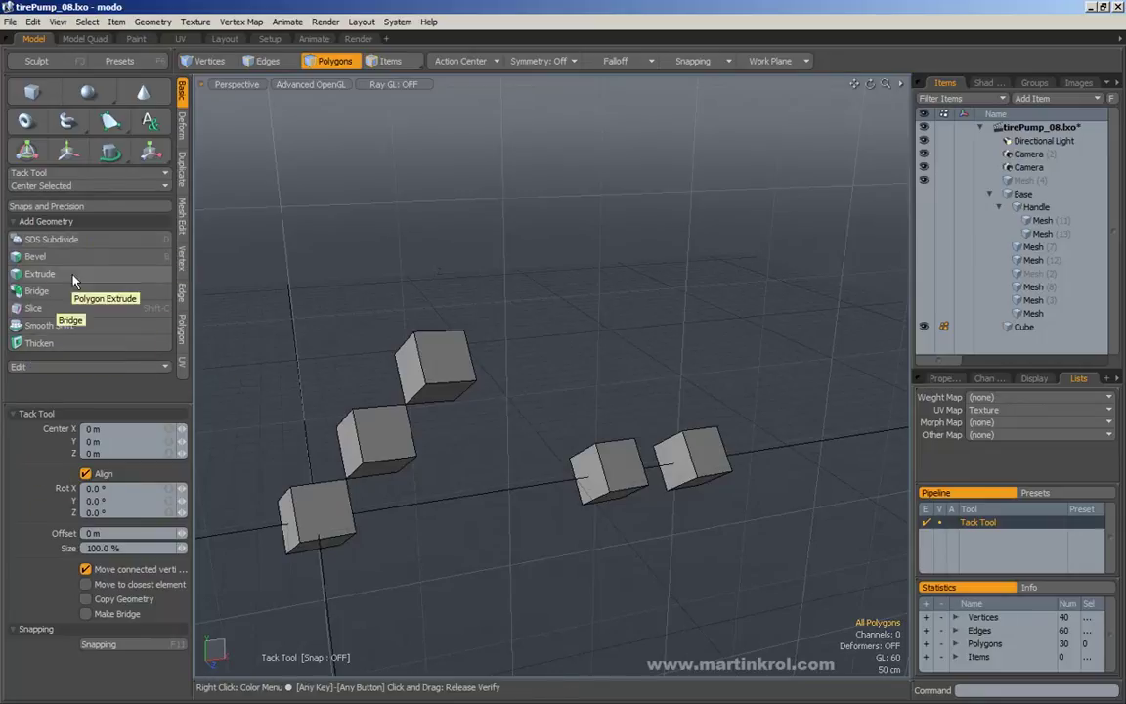
click(29, 91)
click(88, 92)
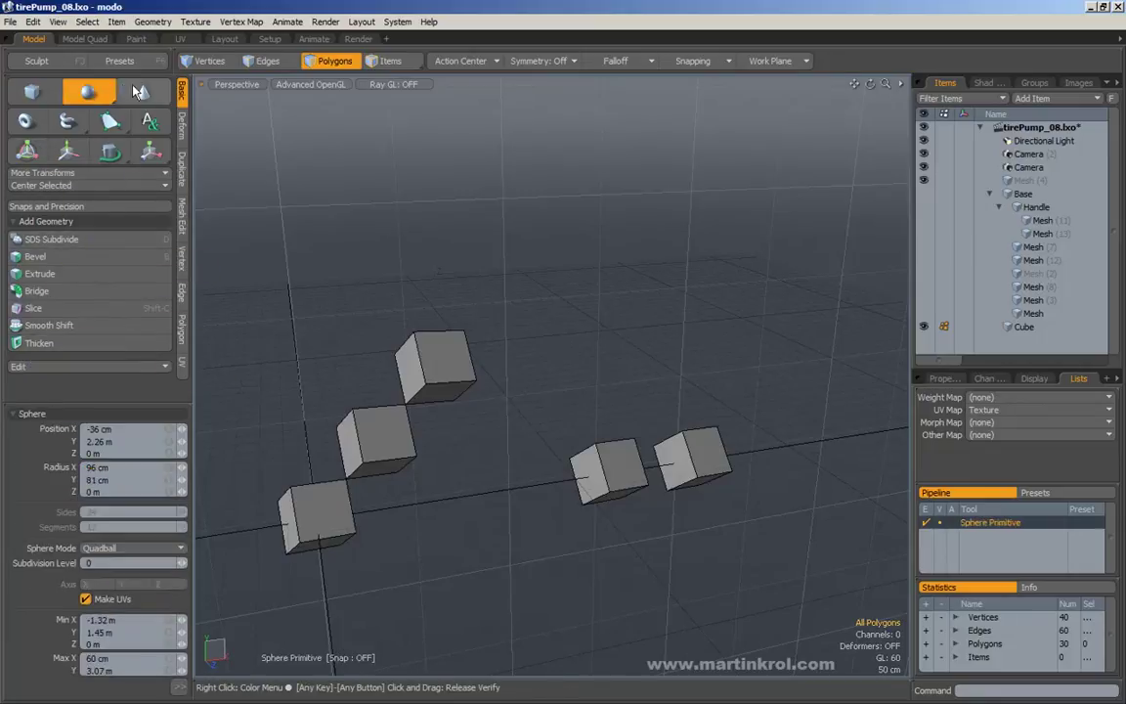
click(143, 92)
click(38, 91)
click(88, 91)
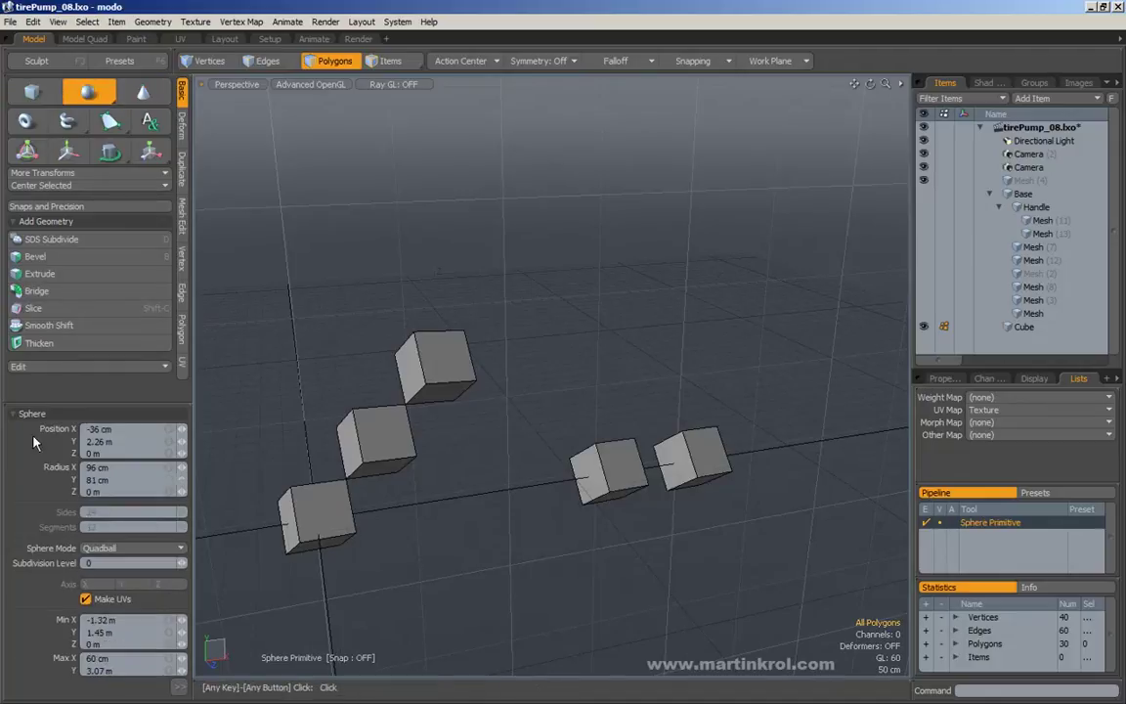
drag(381, 210, 442, 231)
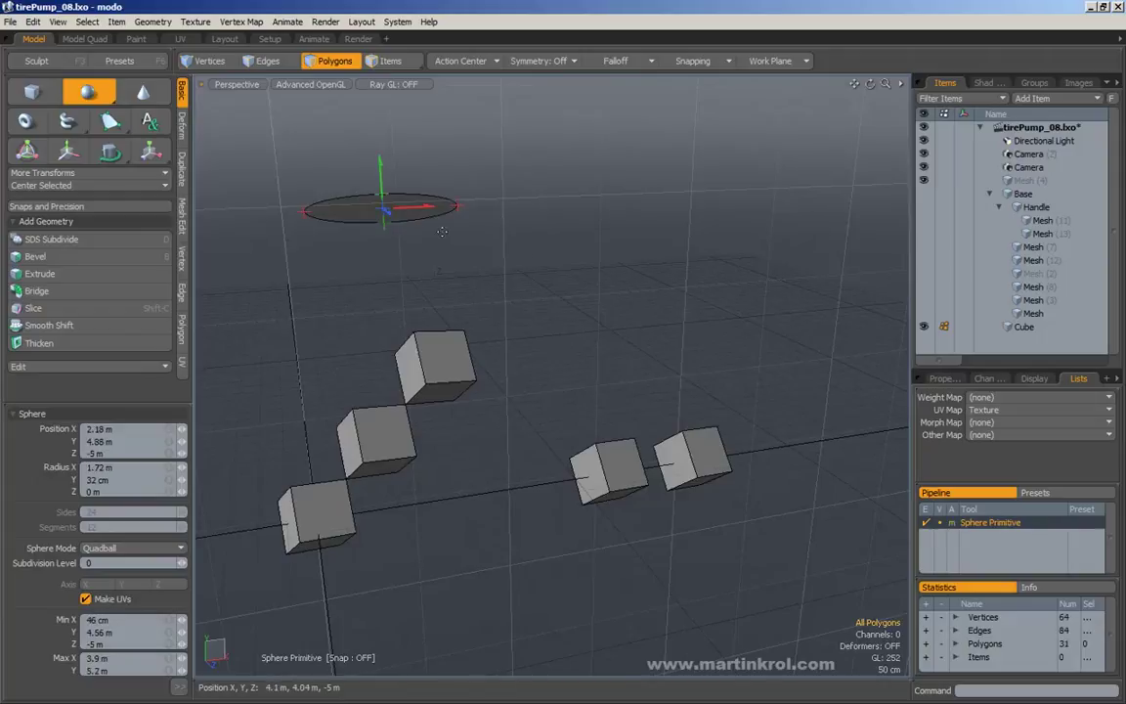
key(space)
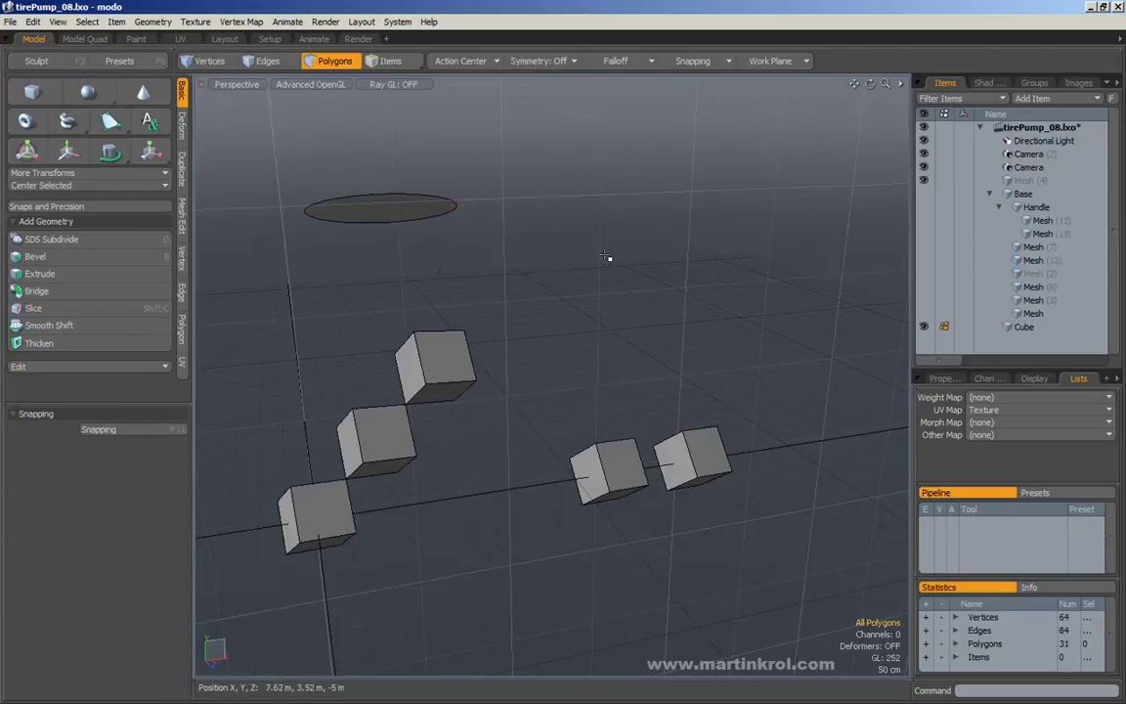
alt+drag(525, 320, 609, 311)
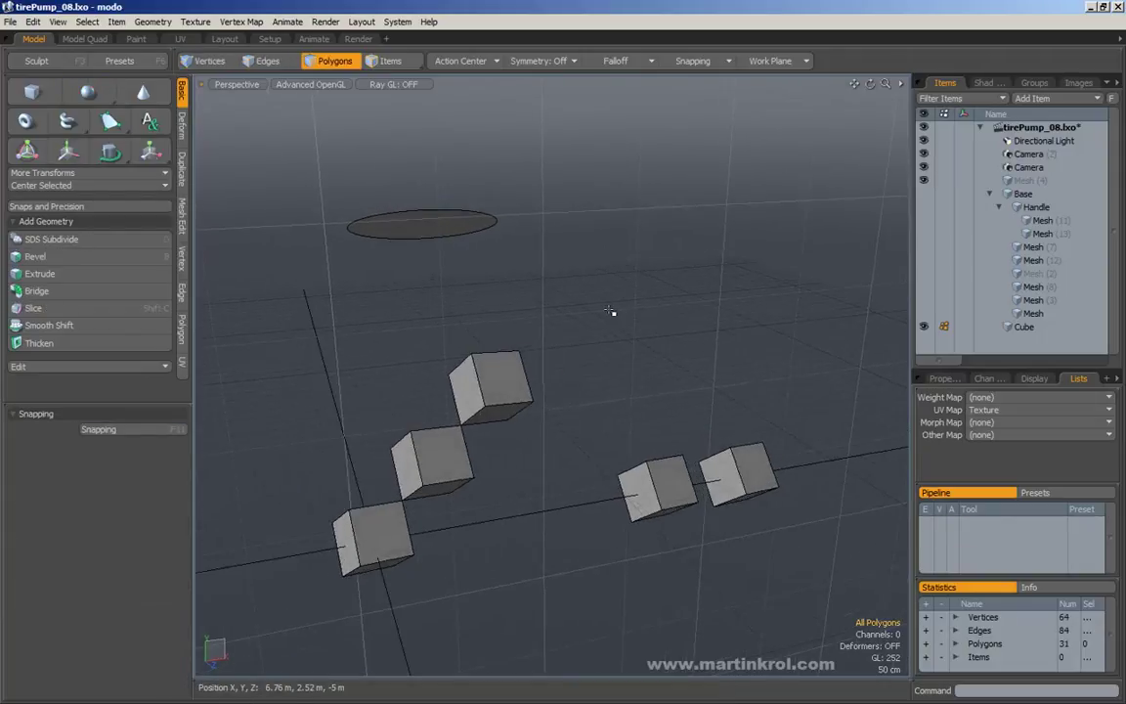